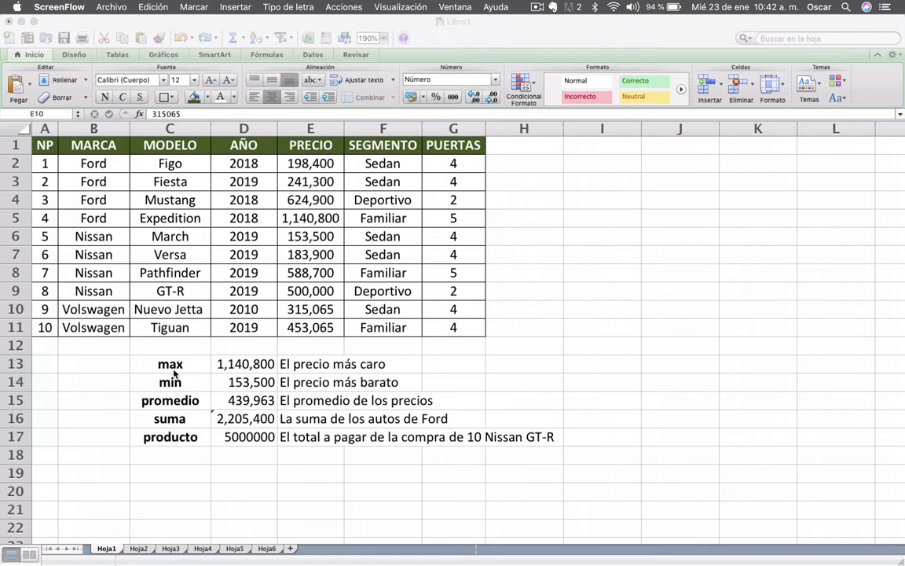
- Enter the label promedio in C18, below the existing result labels
click(178, 375)
click(178, 374)
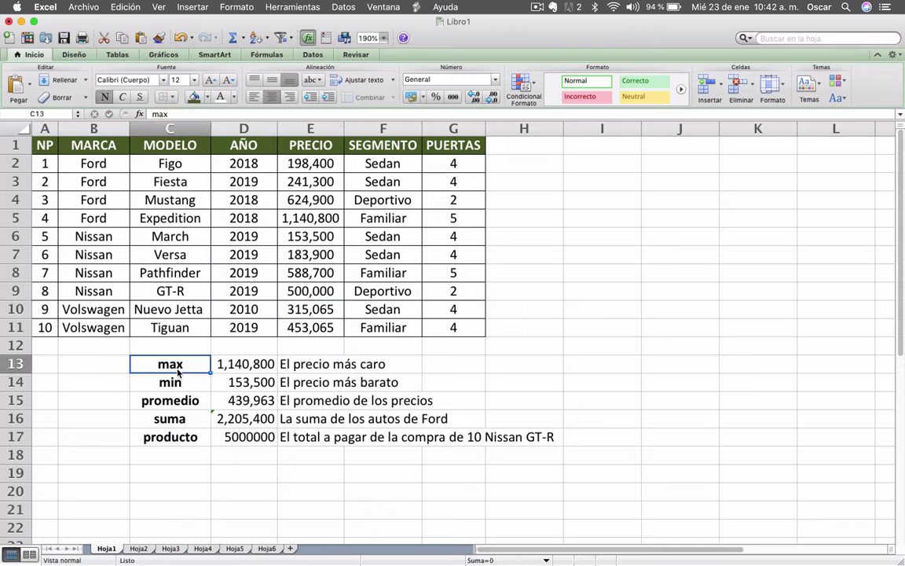
key(Down)
key(Down)
key(Down)
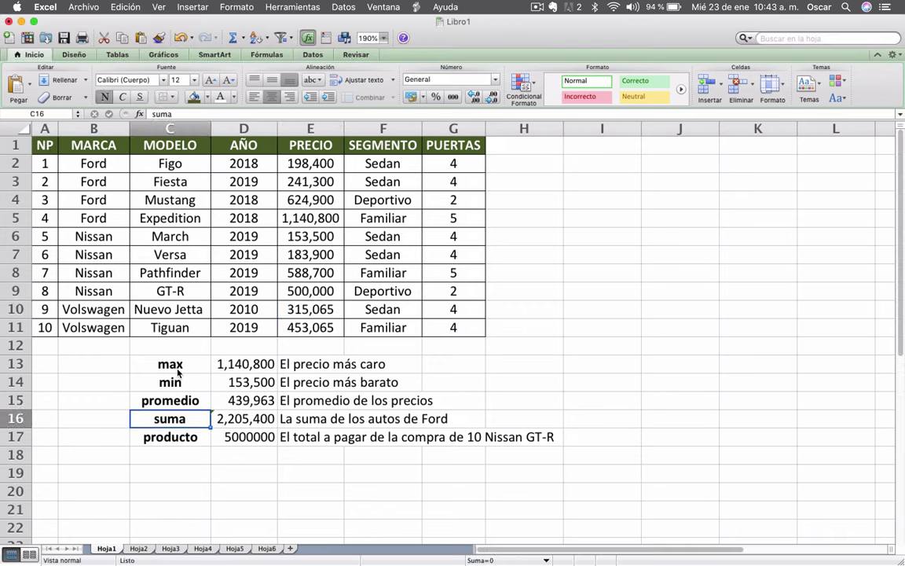
key(Down)
key(Down)
key(Up)
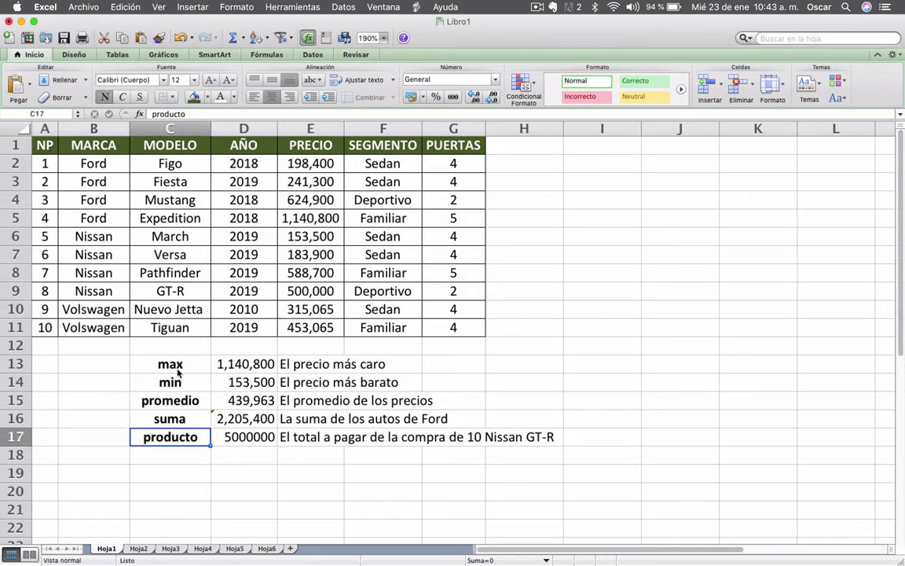
key(Down)
key(Down)
key(Up)
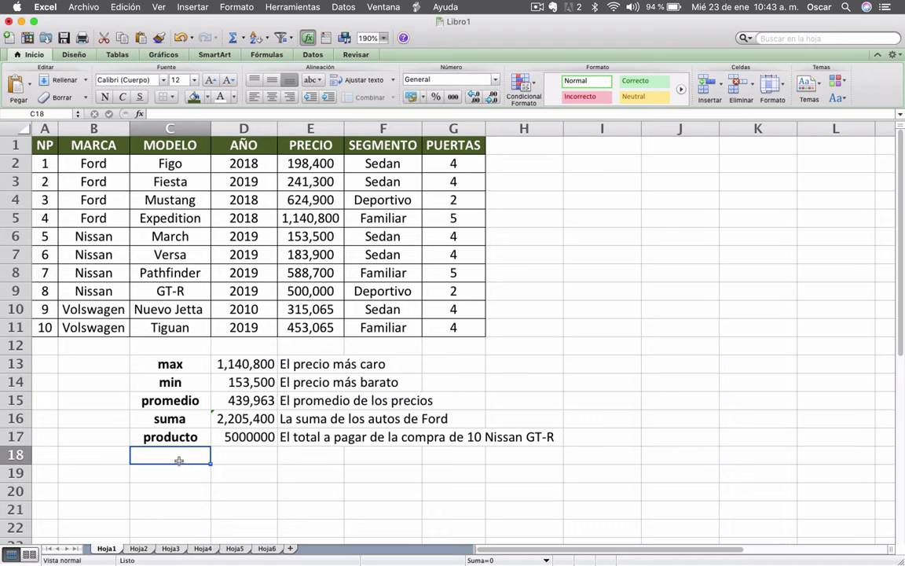
text(prom)
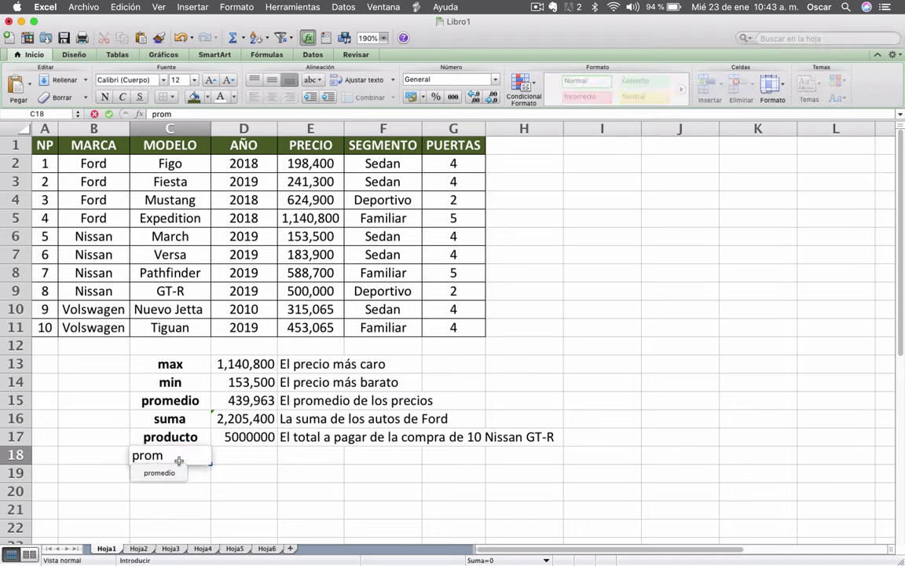
text(edio)
key(Tab)
- Enter =PROMEDIO(E2,E7,E10) in D18 to average the Figo, Versa and Jetta prices
text(prome)
key(BackSpace)
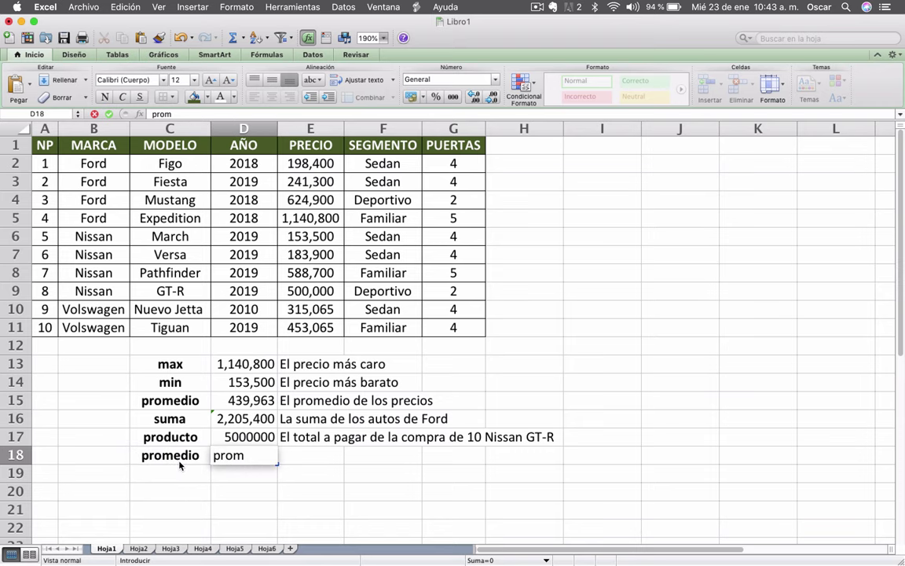
key(BackSpace)
key(BackSpace)
key(BackSpace)
key(BackSpace)
text(=pro)
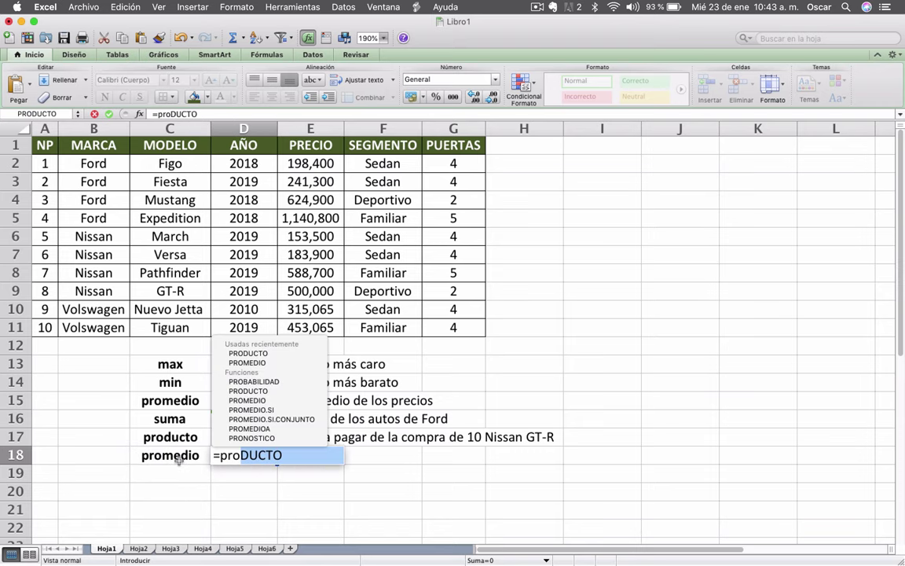
text(medio)
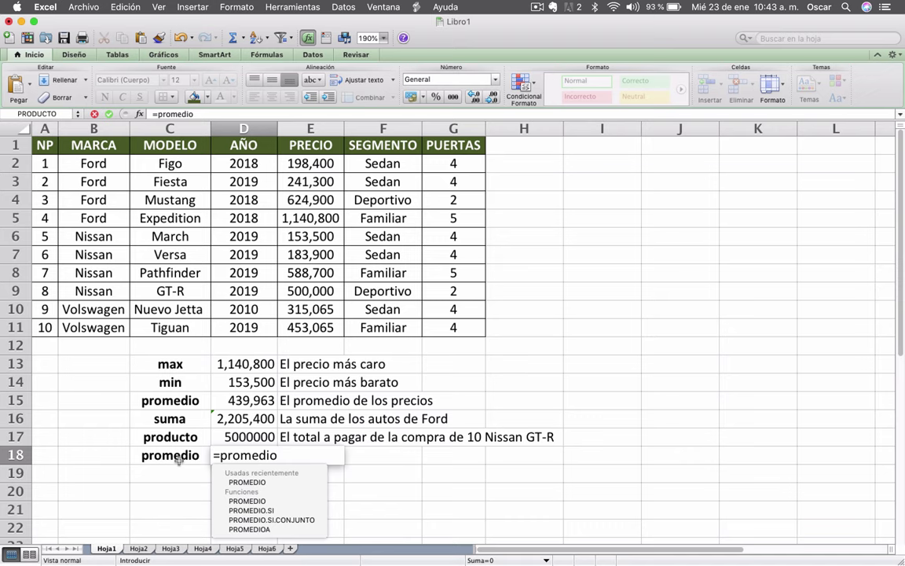
text(()
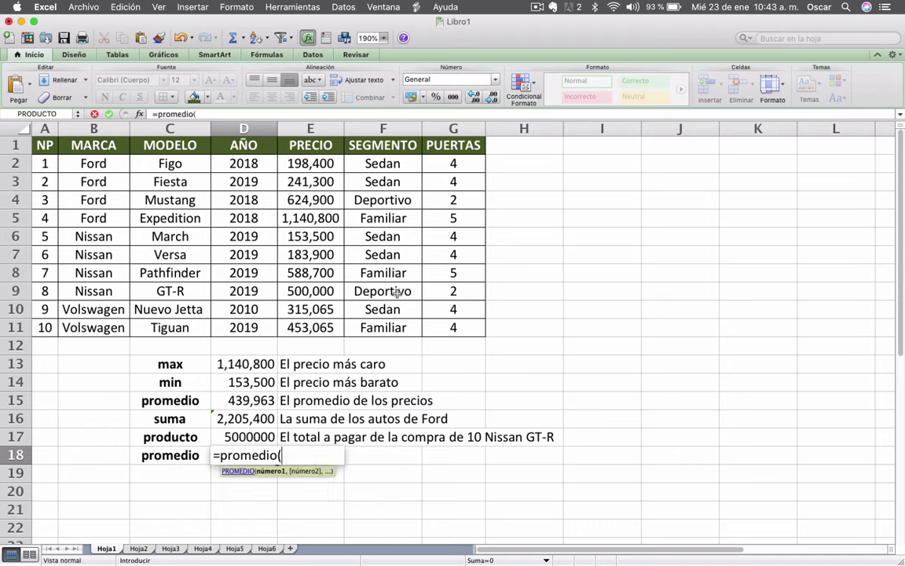
click(312, 162)
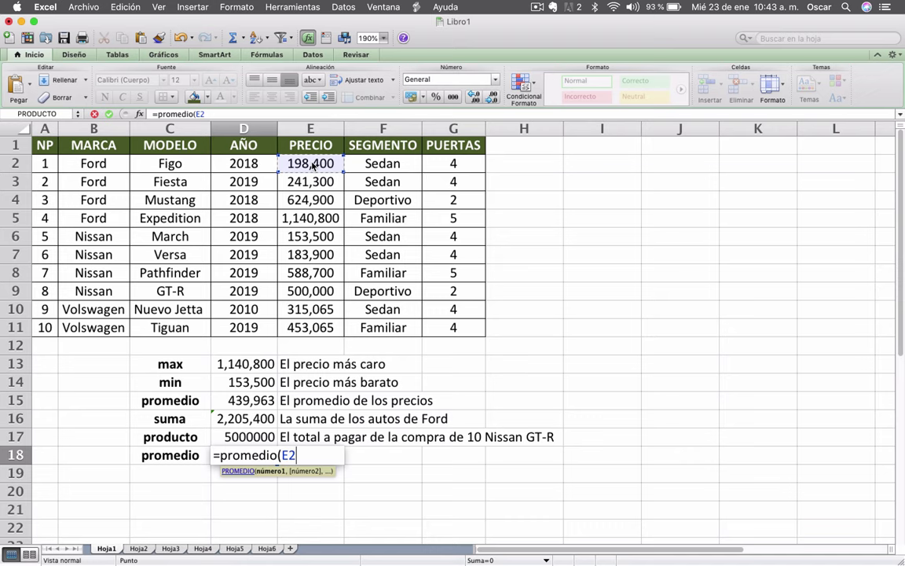
text(,)
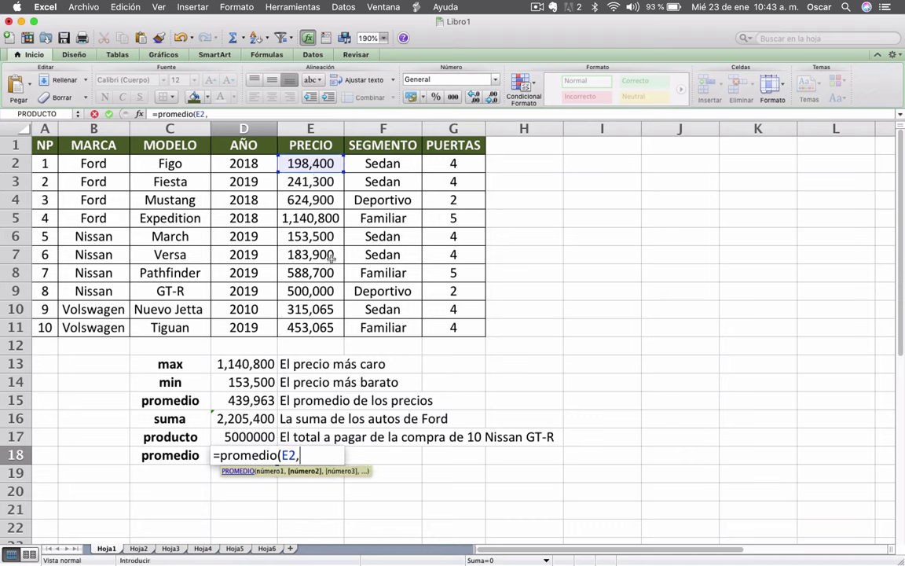
click(308, 255)
text(,)
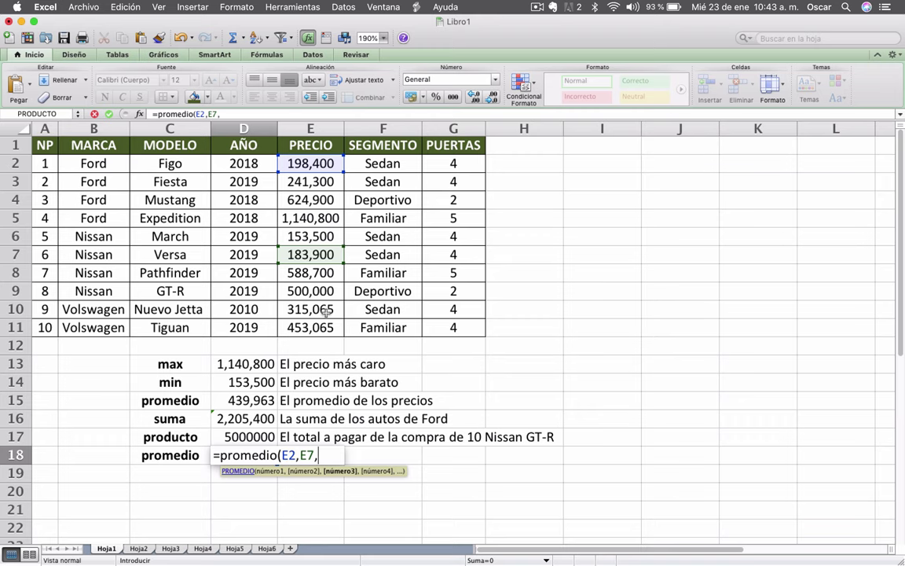
click(326, 312)
text(,)
key(BackSpace)
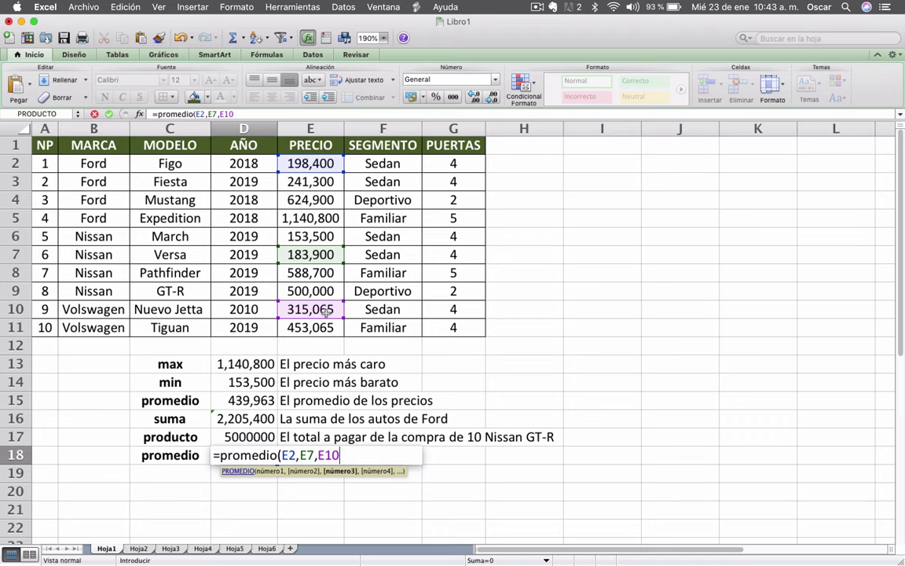
text())
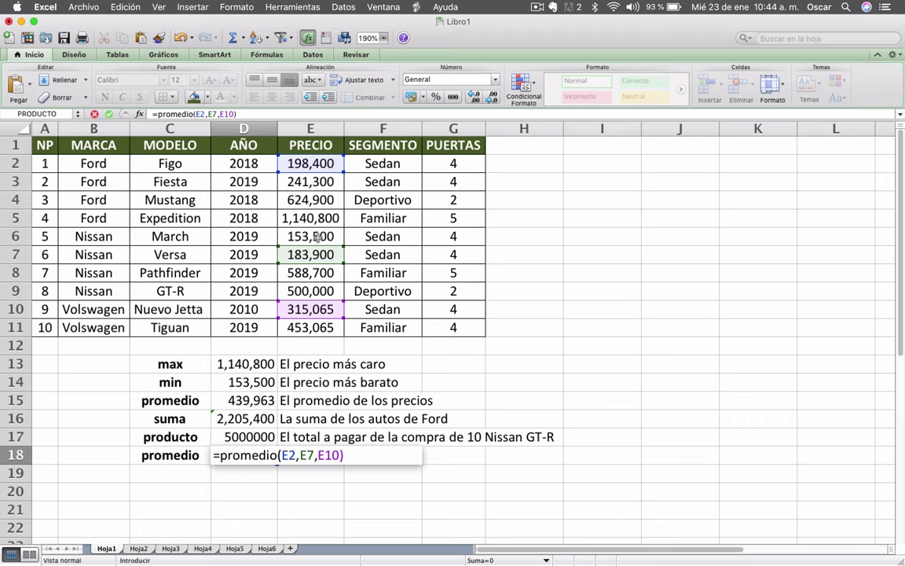
key(super+Tab)
drag(522, 26, 289, 26)
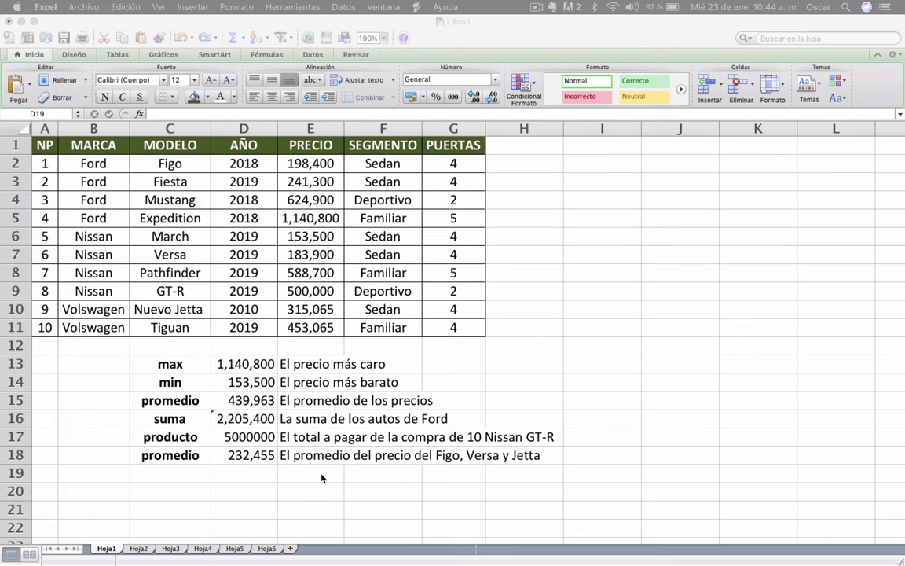
- Enter the label contar in C19
click(180, 472)
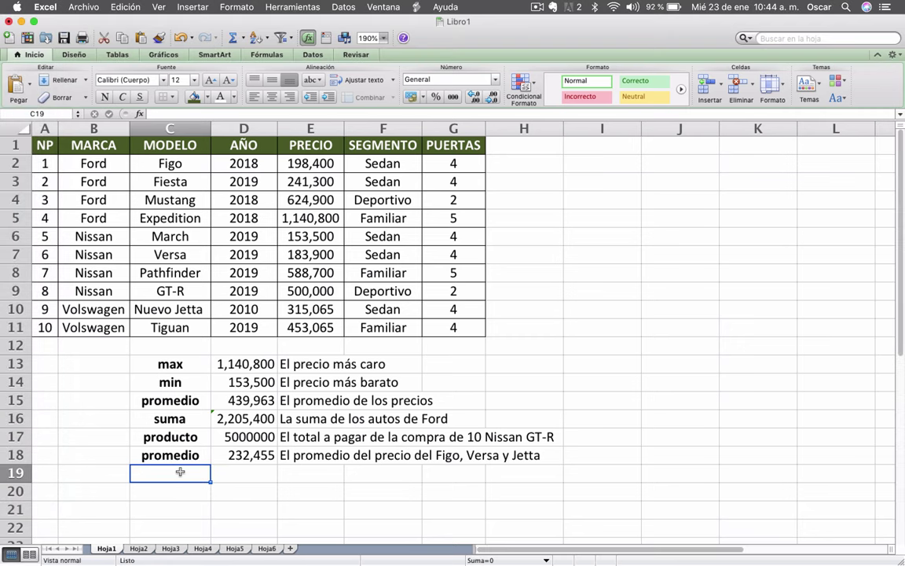
text(contar)
key(Tab)
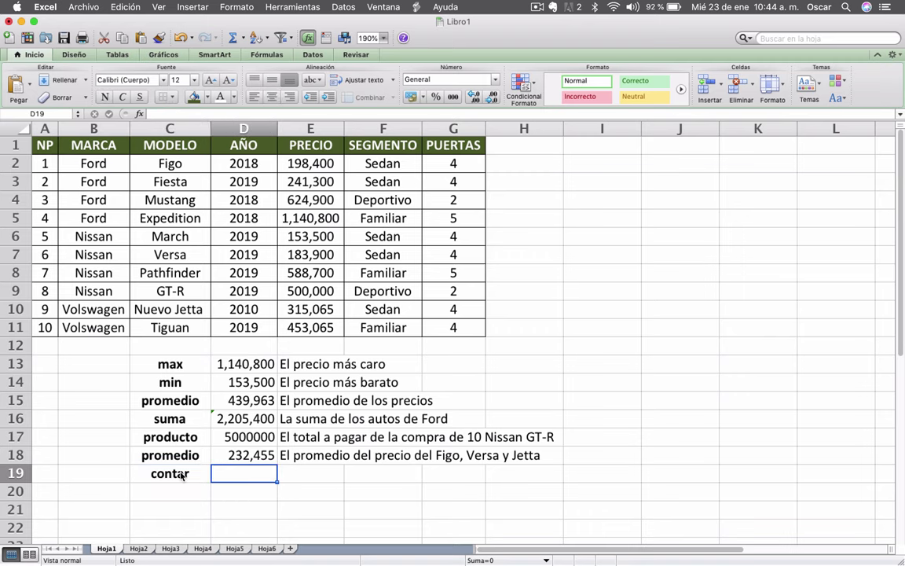
- Look up CONTAR's description in the Formula Builder without inserting it
click(240, 38)
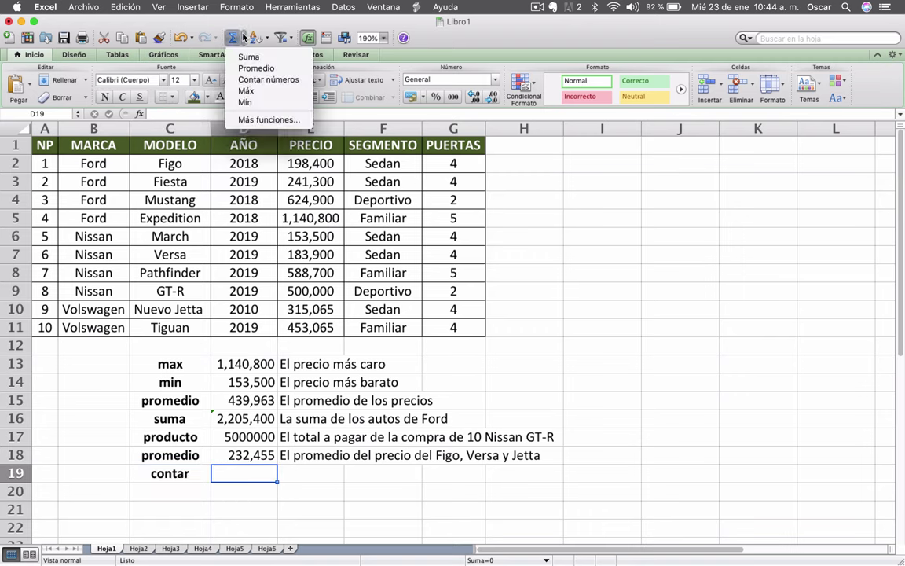
click(244, 119)
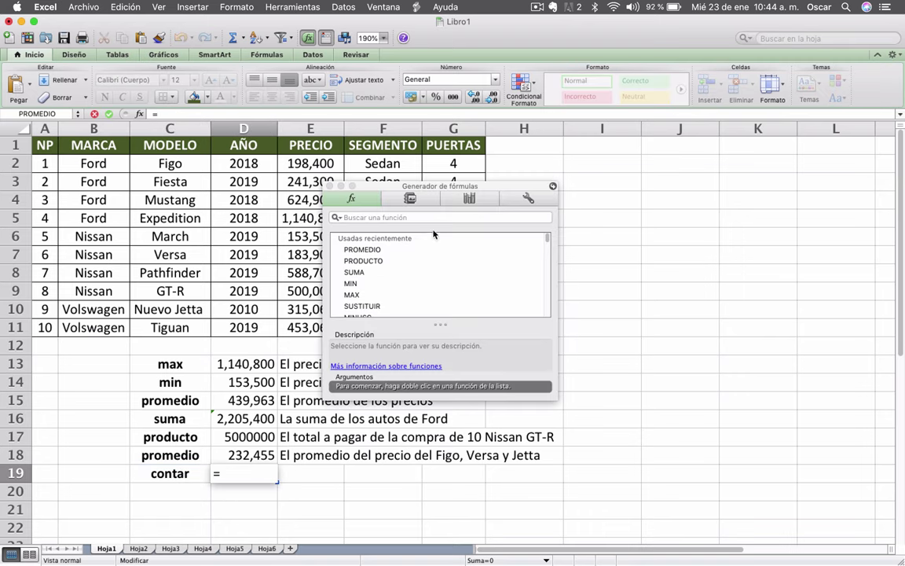
click(431, 218)
text(co)
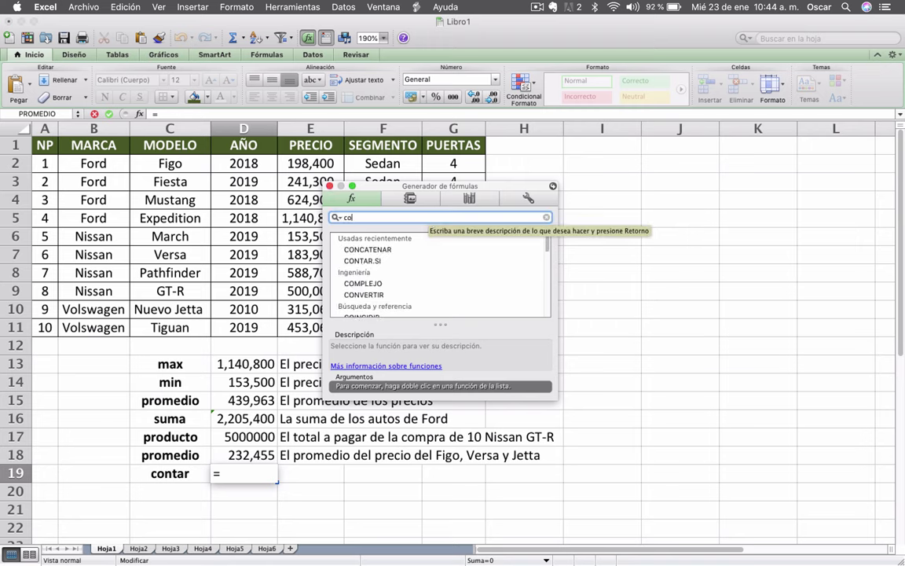
text(ntar)
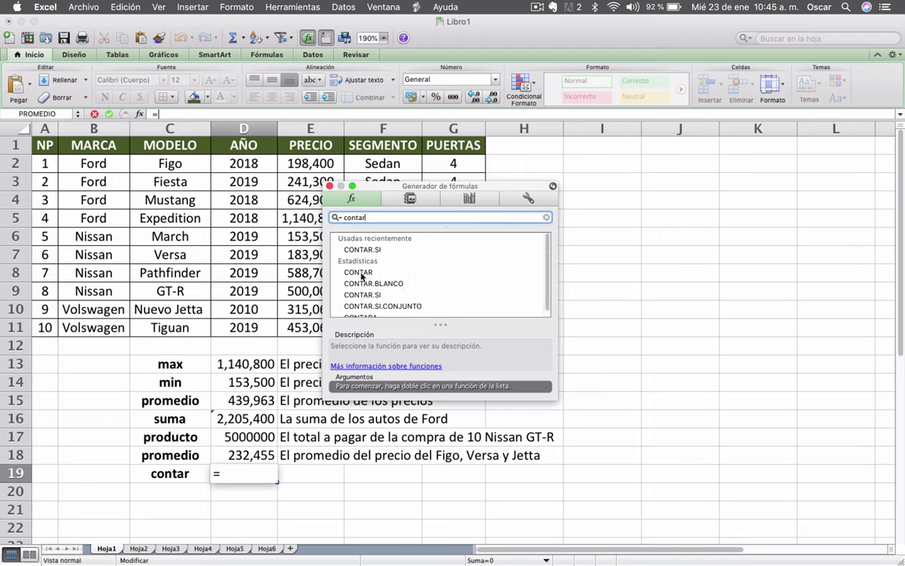
click(380, 270)
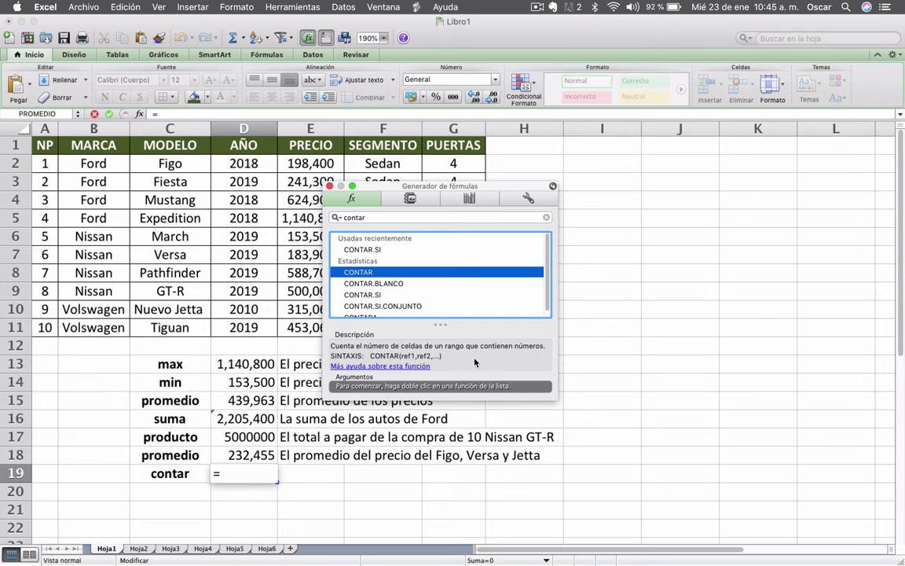
click(330, 186)
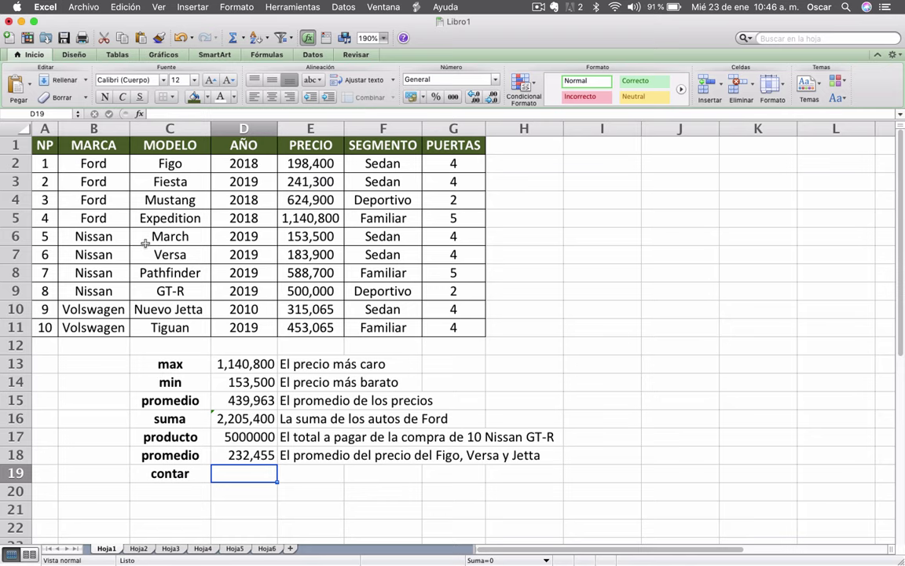
- Enter =CONTAR(G2:G11) in D19, which counts 10 cars
text(=contar)
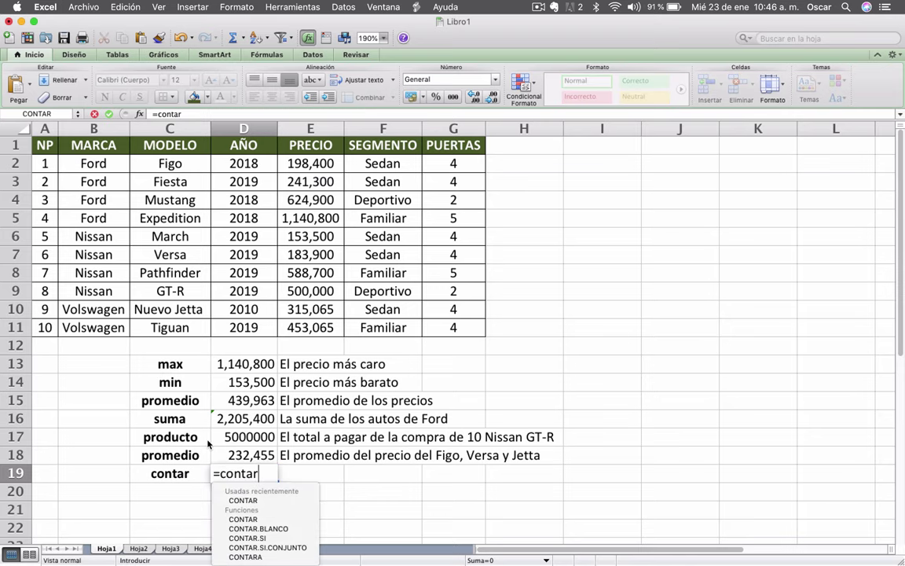
text(()
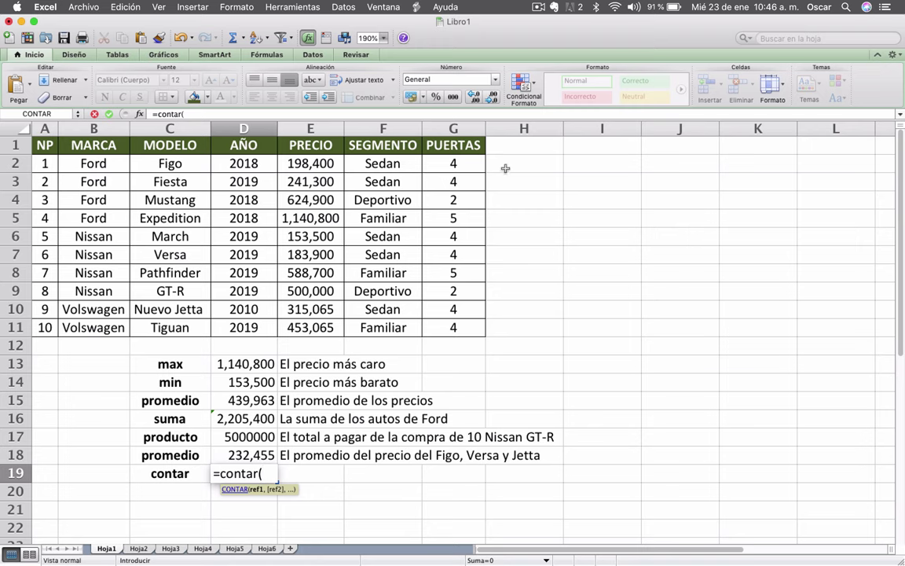
click(461, 164)
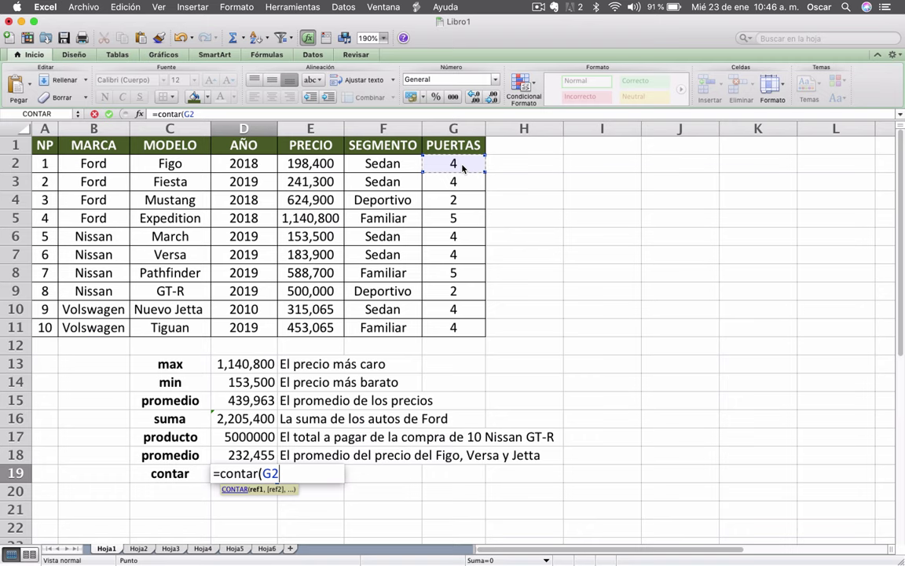
key(F8)
click(478, 333)
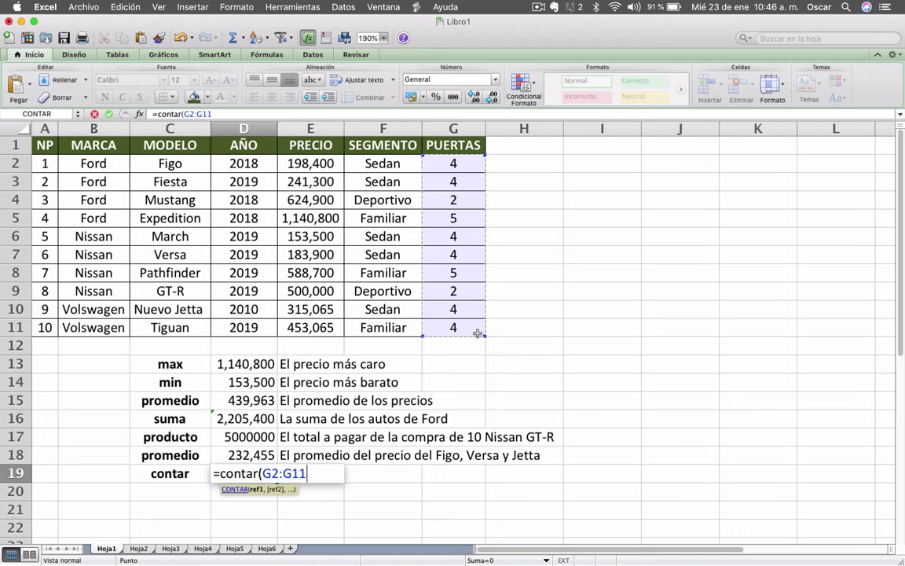
text())
key(Return)
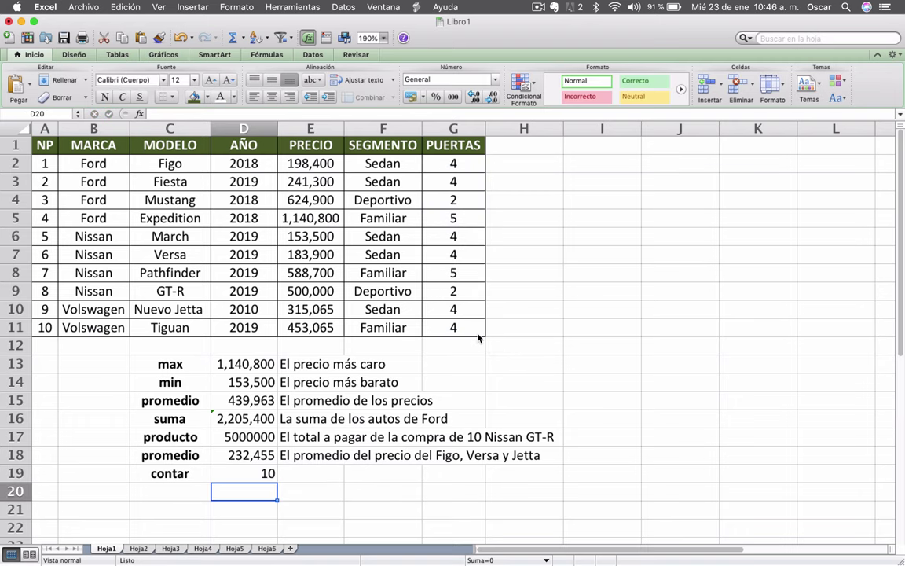
key(Up)
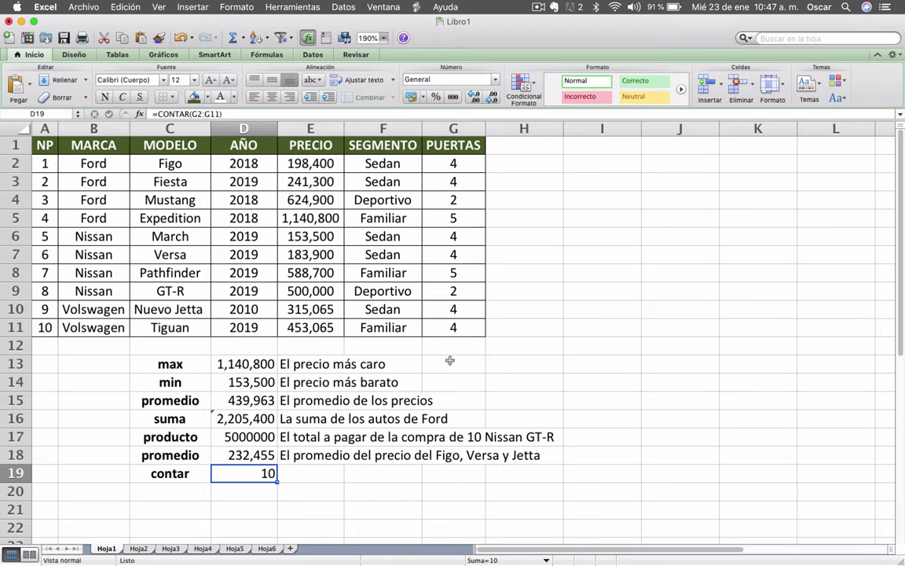
- Add the note 'El número de autos' in E19 and move to C20
click(317, 481)
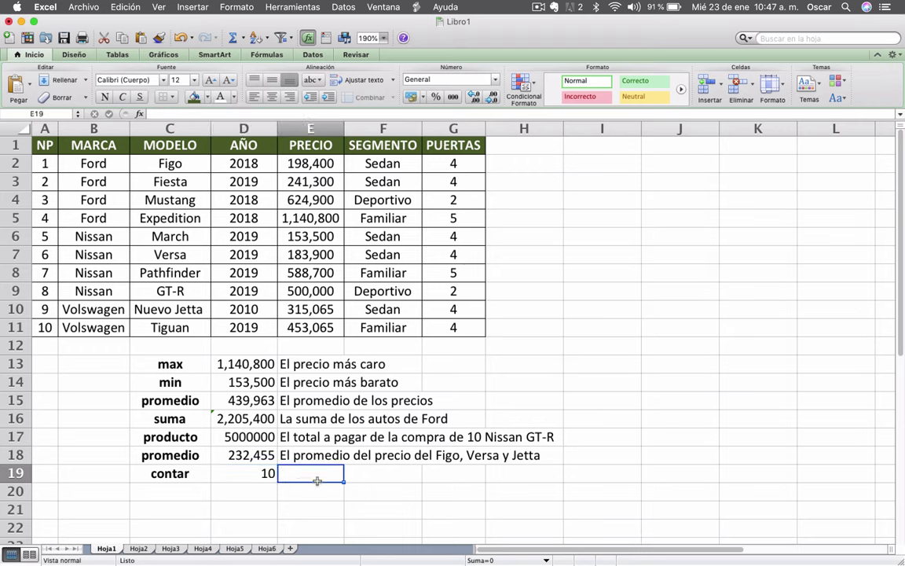
text(El n´)
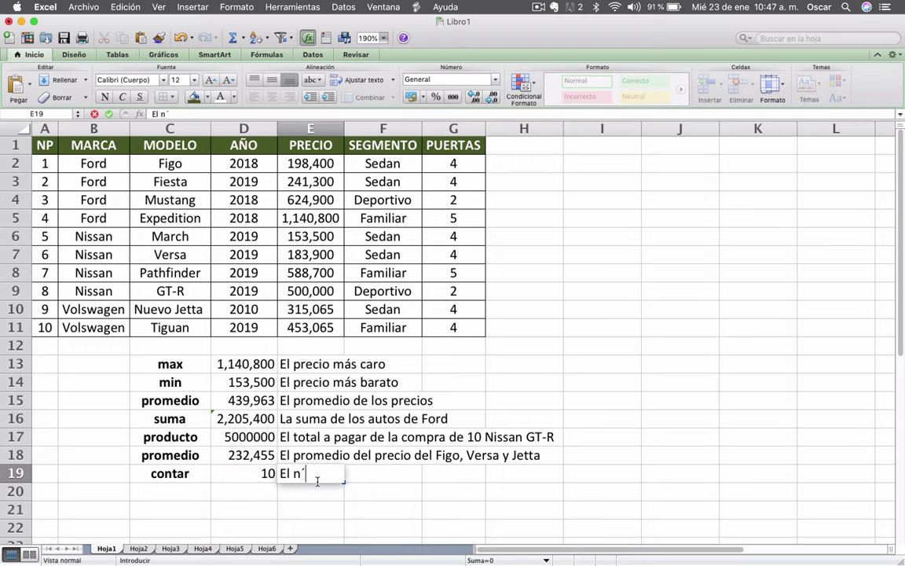
key(BackSpace)
text(úmero de autos)
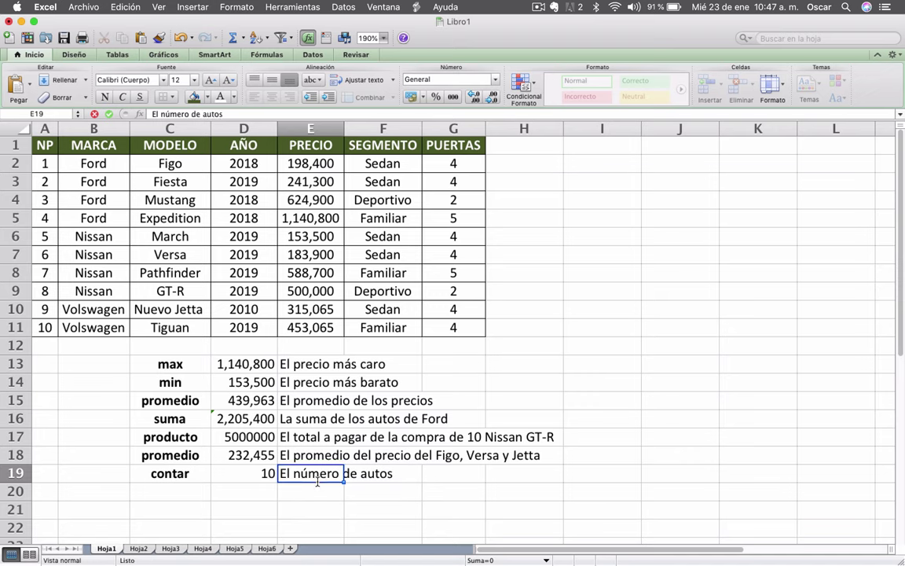
key(Return)
key(Up)
key(Left)
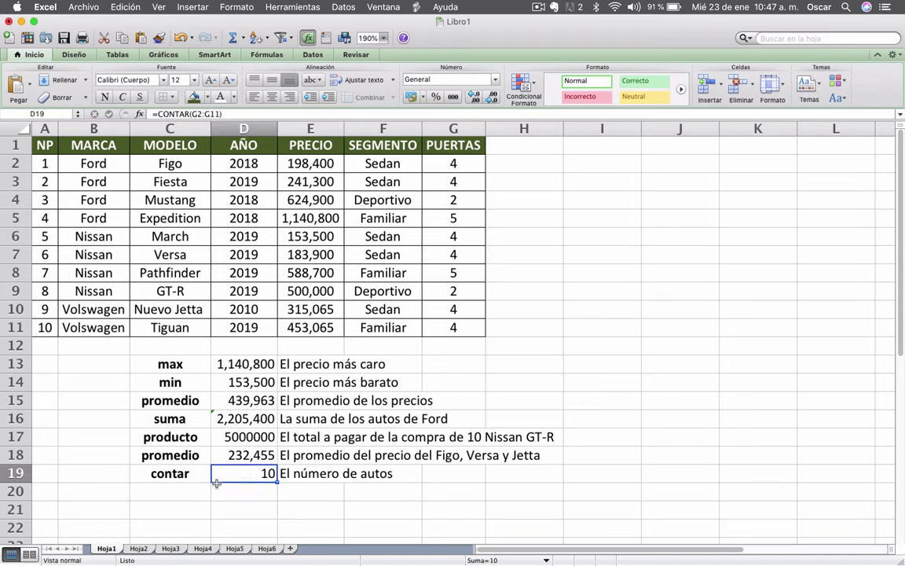
click(173, 489)
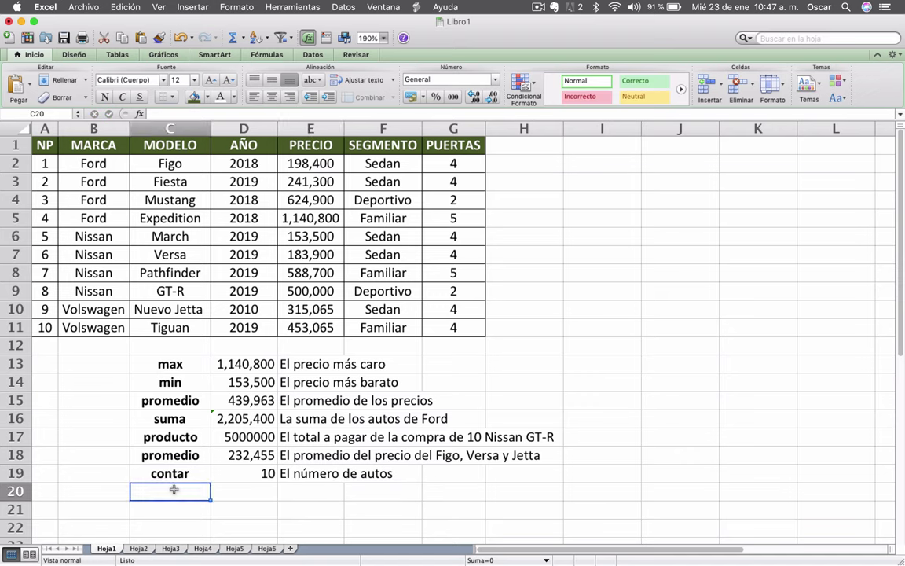
key(ctrl+Up)
key(ctrl+Up)
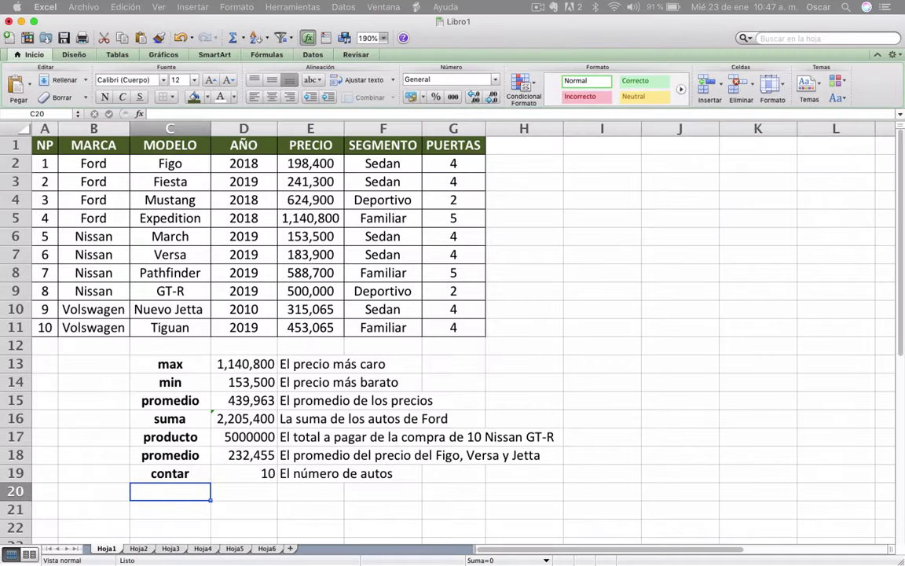
- Fill the contar box on the Keynote functions slide dark grey, then return to Excel
key(super+Tab)
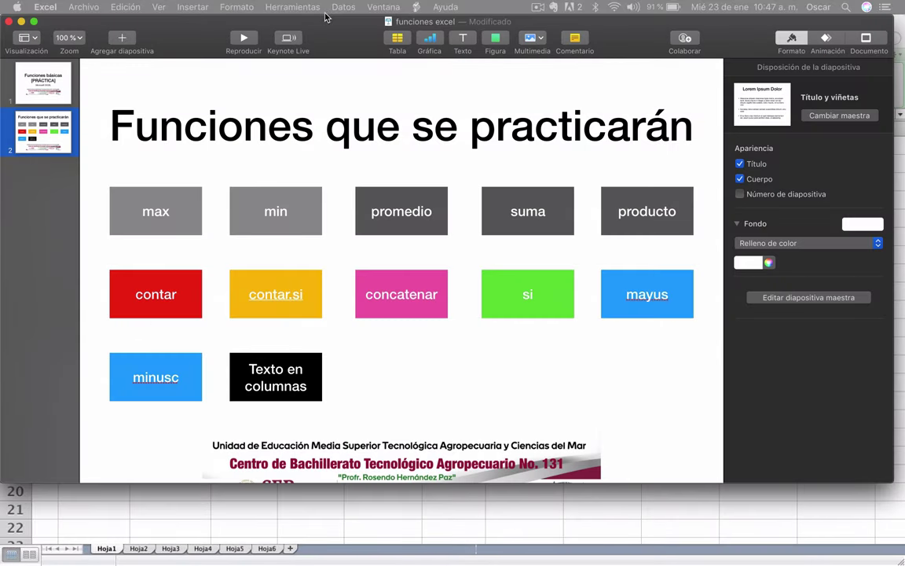
click(286, 294)
click(188, 290)
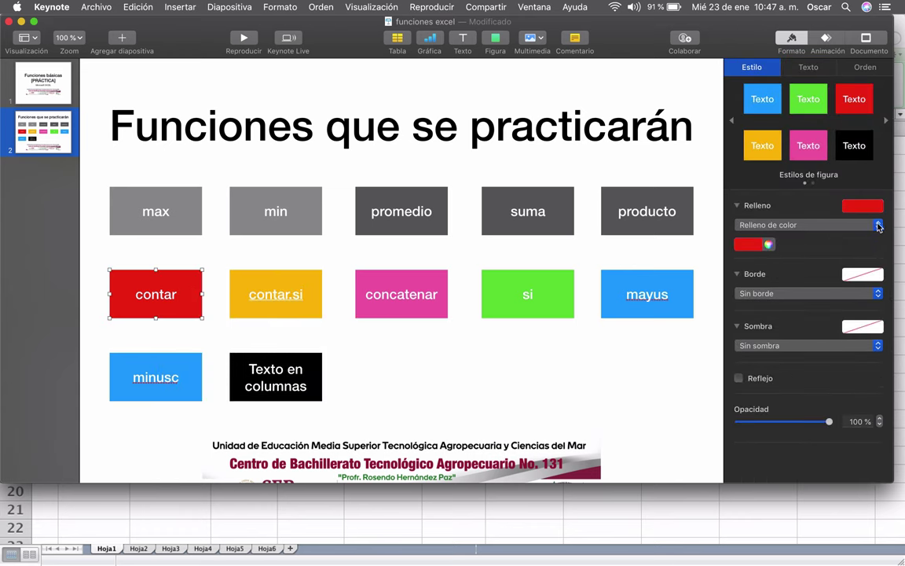
click(863, 206)
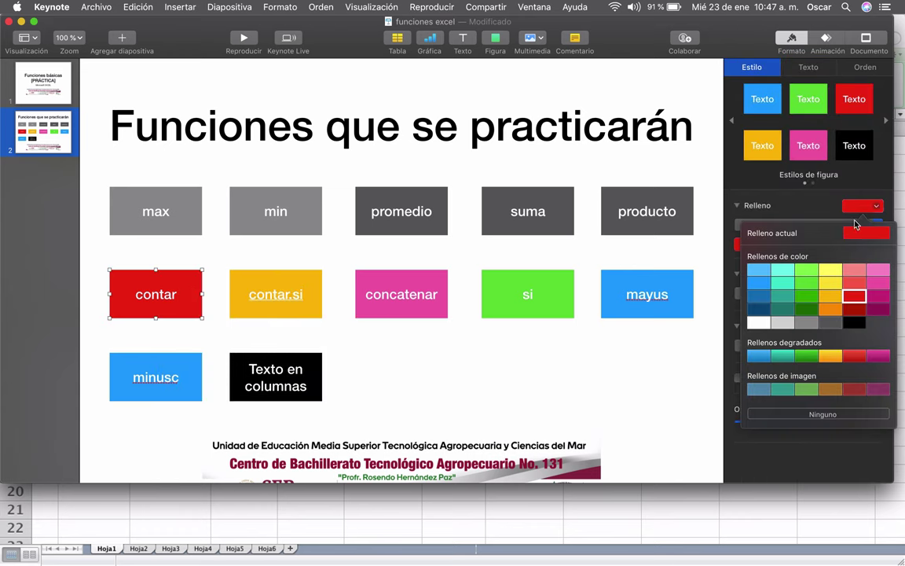
click(827, 323)
click(305, 299)
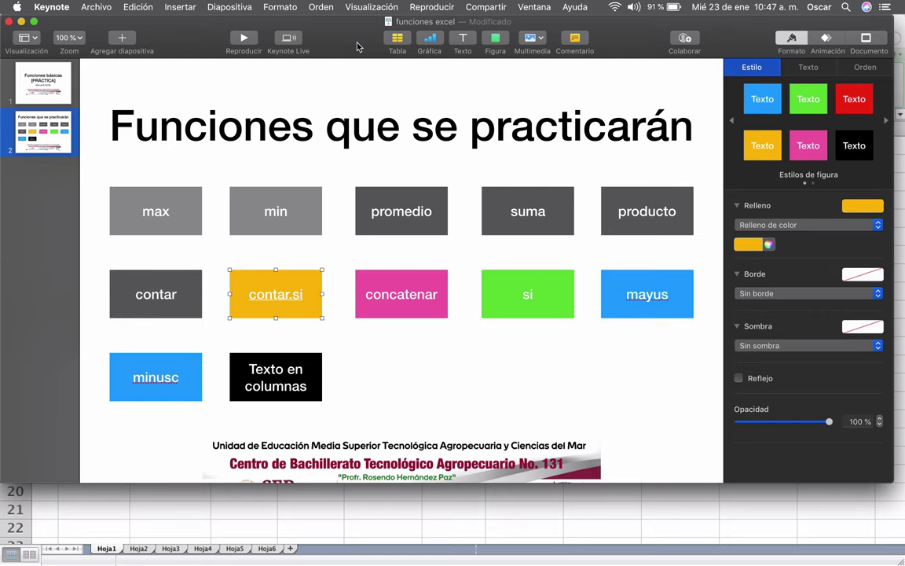
key(ctrl+Right)
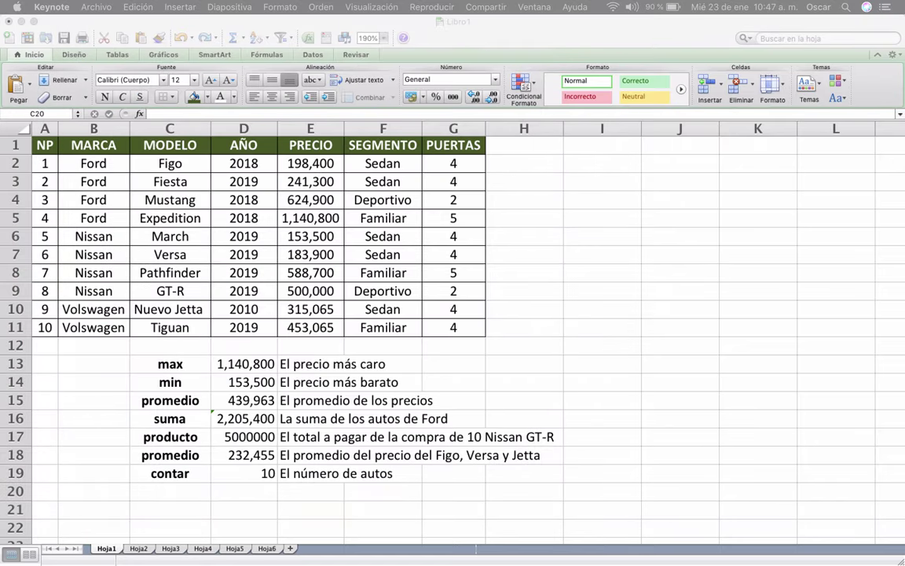
- Write 'El número de autos que cuesten menos de 500,000' in E20 and label C20 contar.si
key(super+Tab)
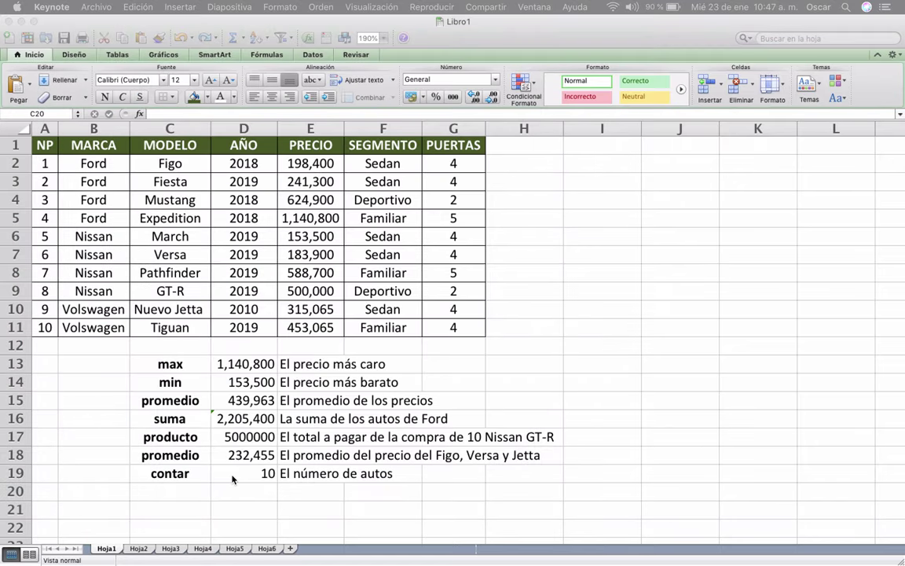
click(311, 487)
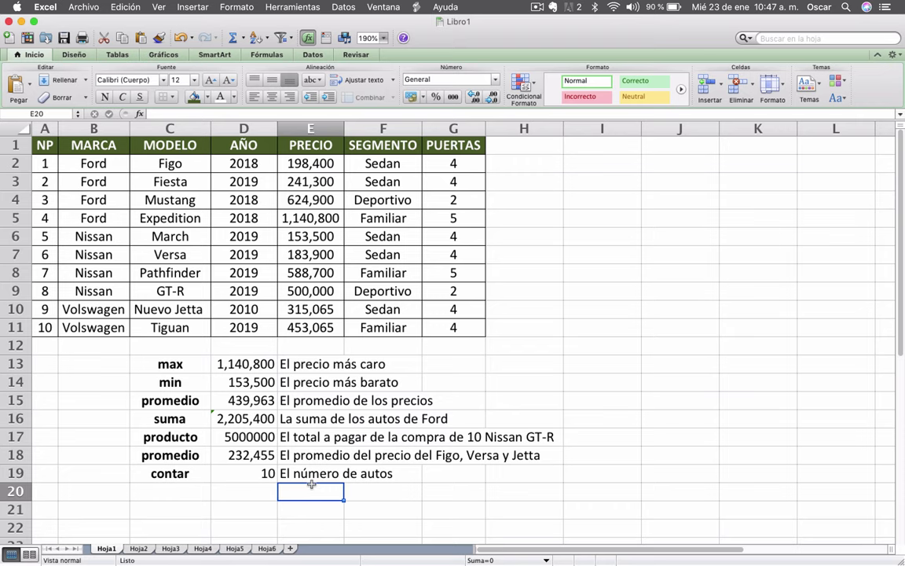
text(El n)
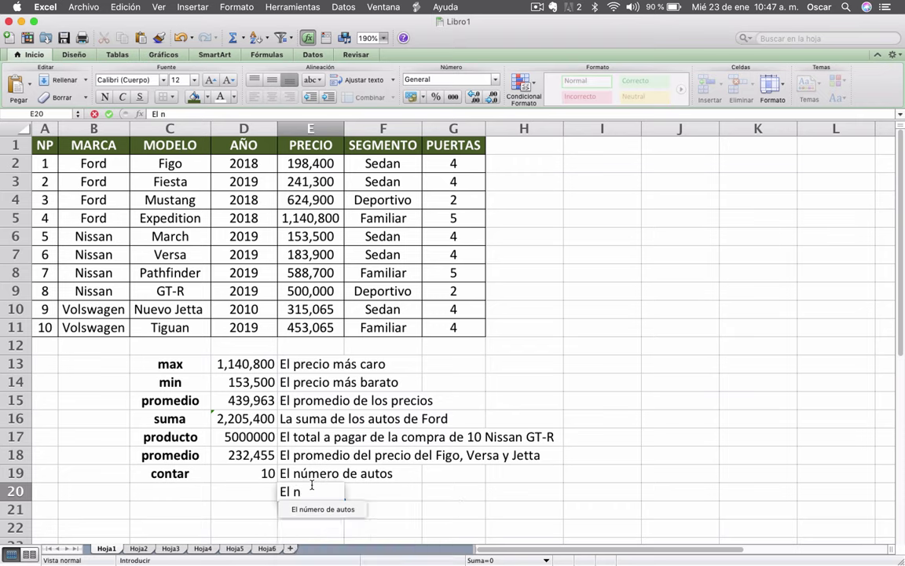
text(úmero de autos que cues)
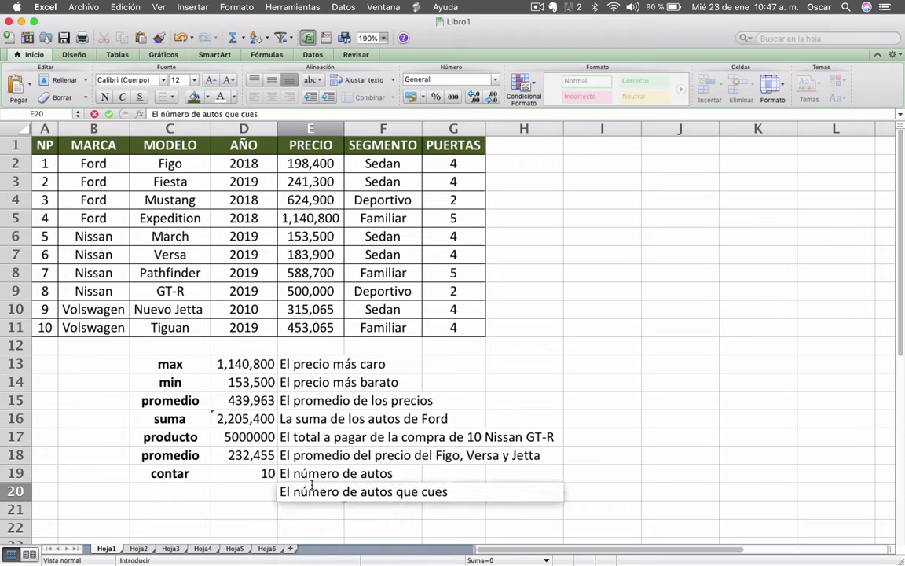
text(ten menos de )
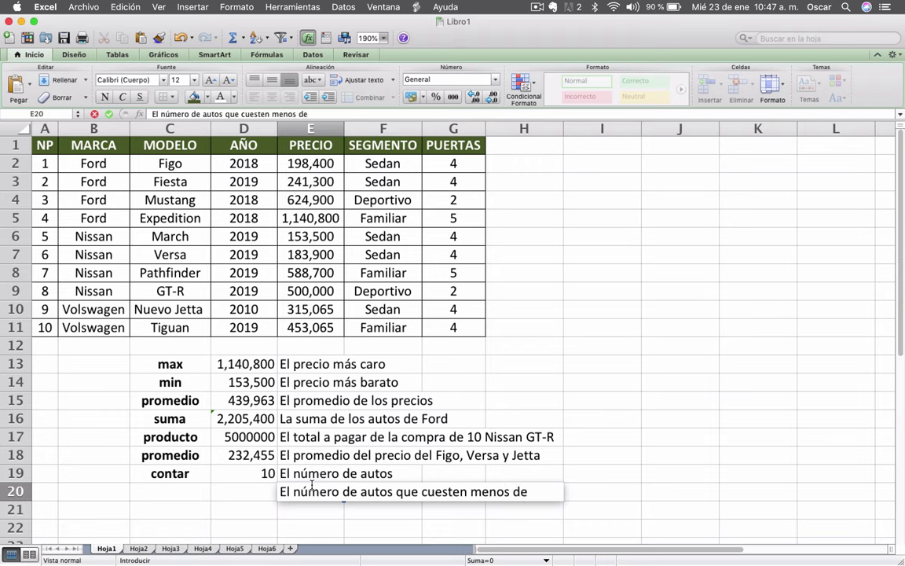
text(500,0)
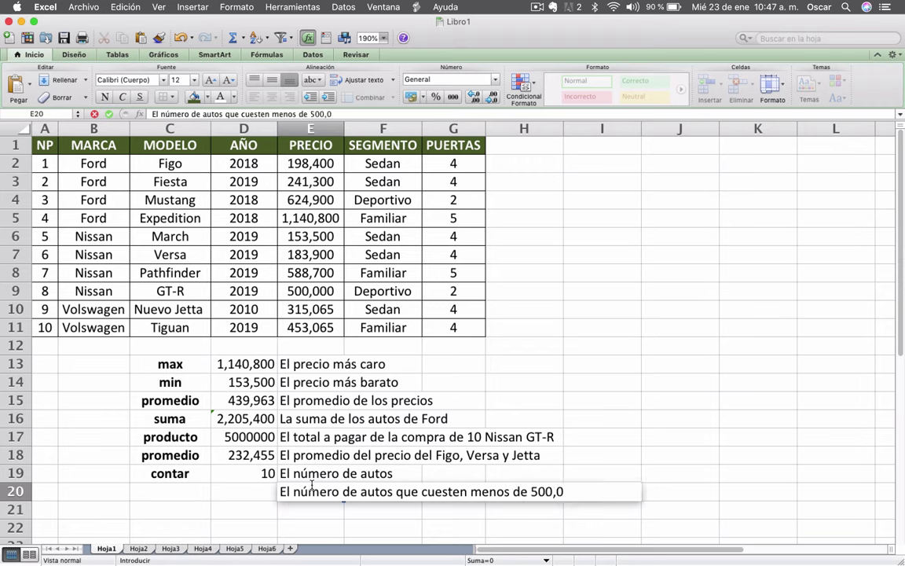
text(0)
key(Return)
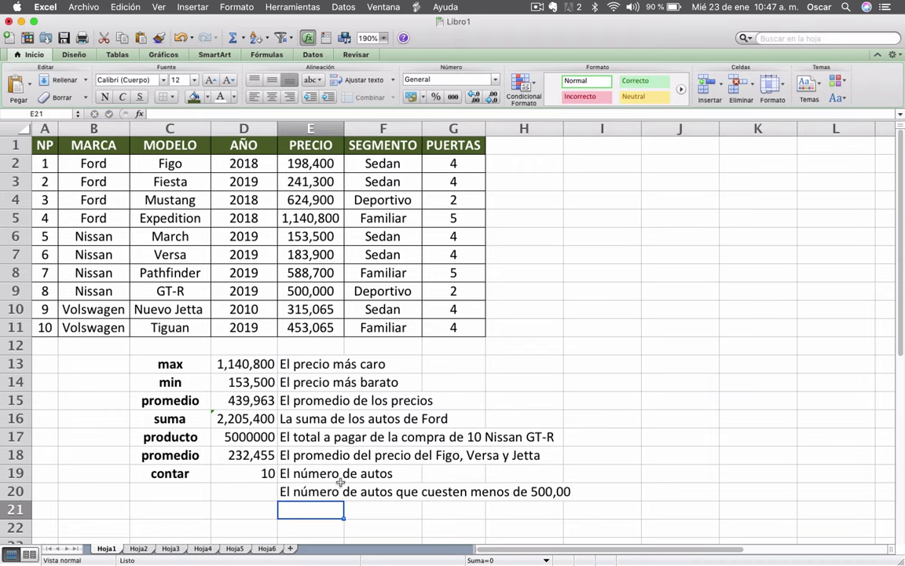
double_click(307, 491)
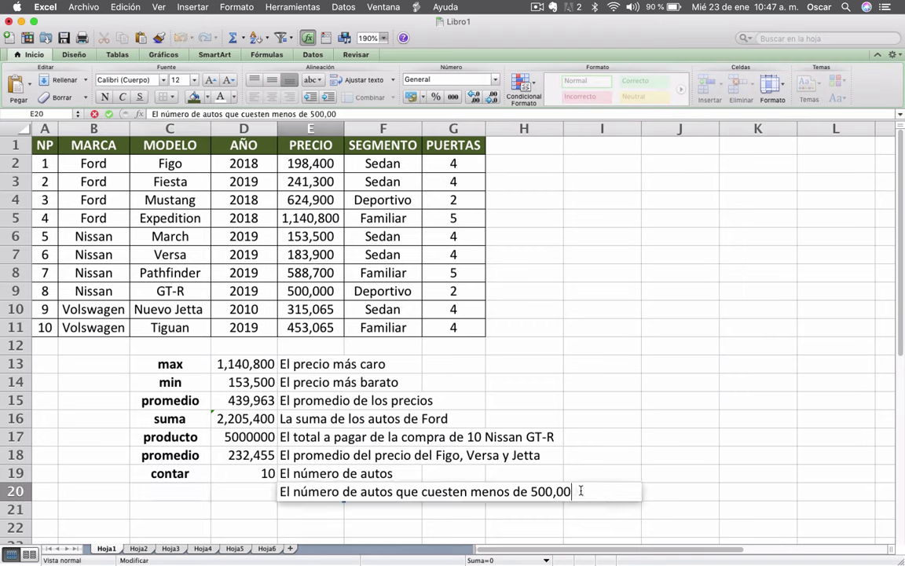
text(0)
key(shift+Tab)
key(shift+Tab)
text(contar)
key(Tab)
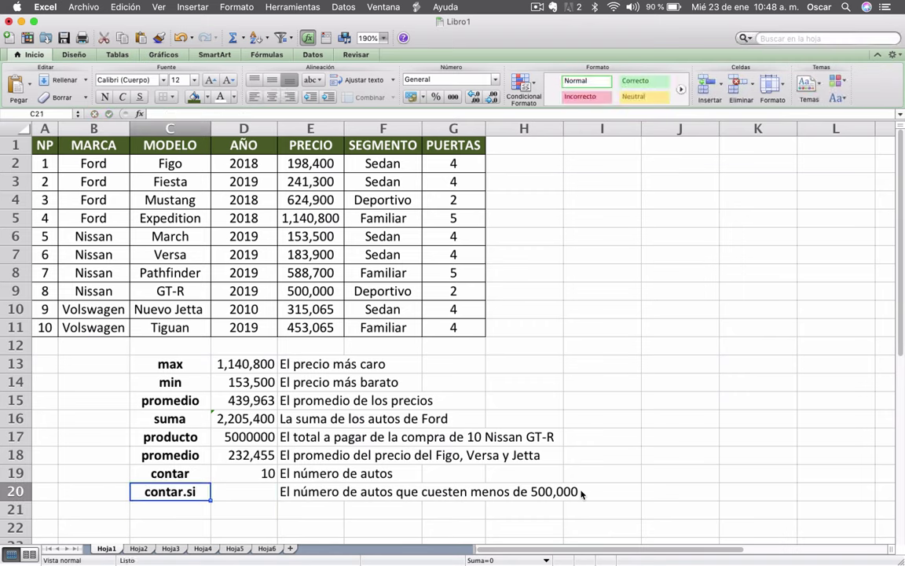
- Build =CONTAR.SI(E2:E11,"<500000") in D20 with the Formula Builder, giving 6
click(239, 38)
click(241, 120)
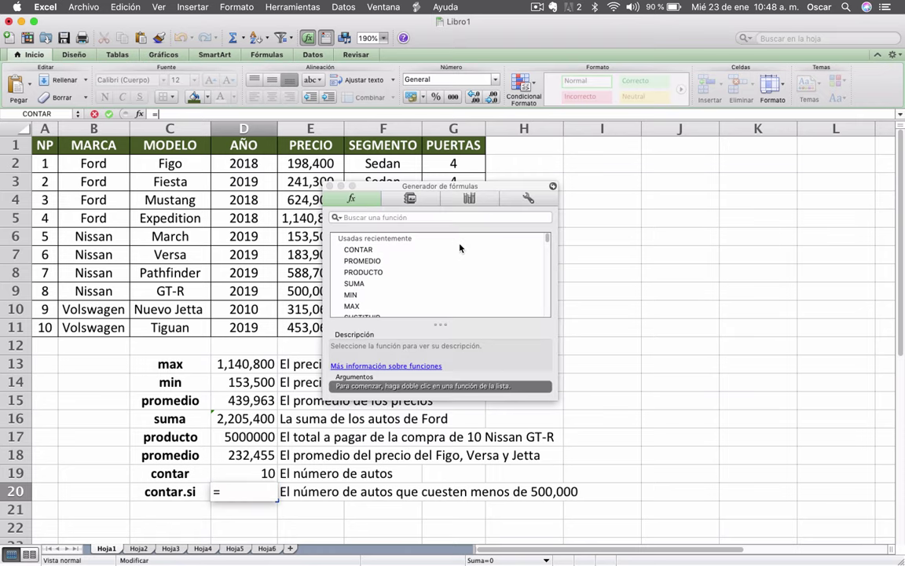
text(contar)
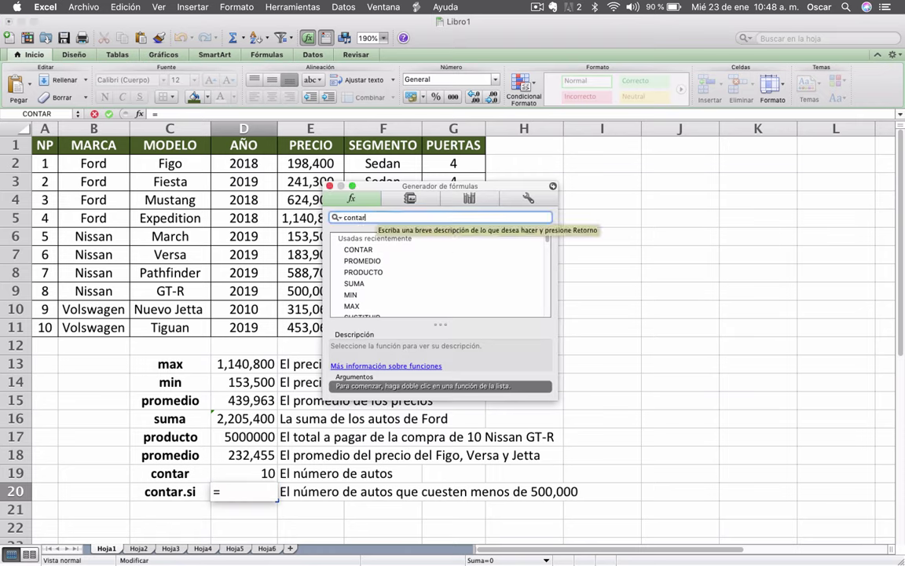
text(.si)
click(375, 250)
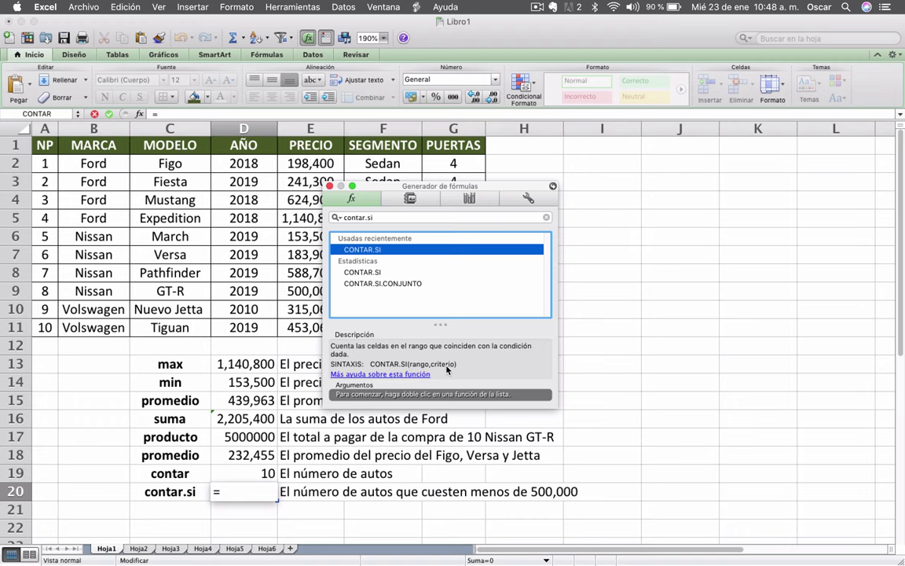
double_click(375, 252)
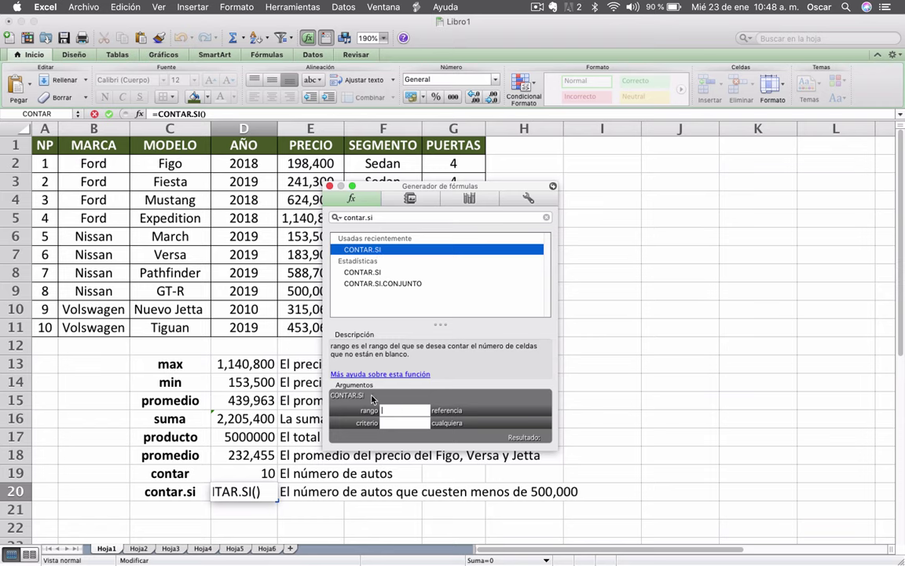
drag(279, 160, 297, 327)
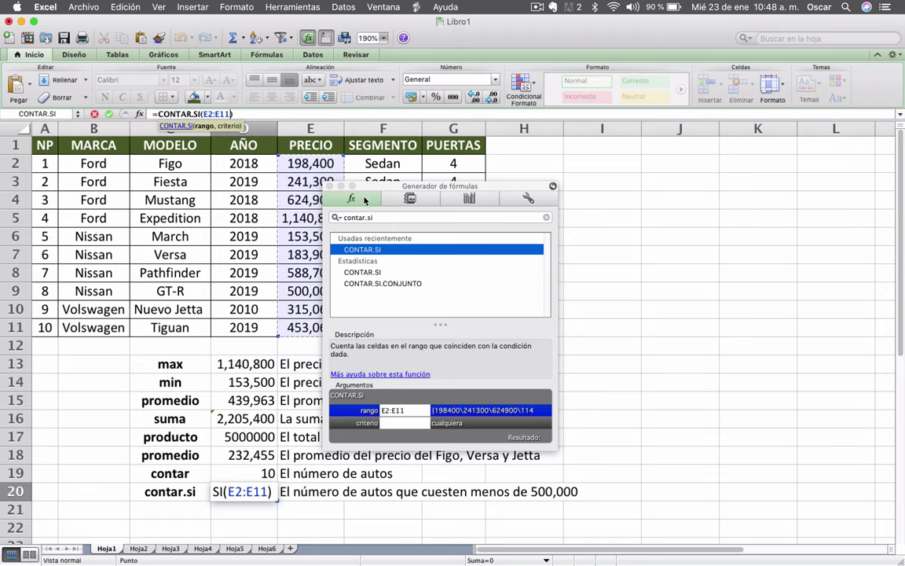
drag(384, 191, 498, 143)
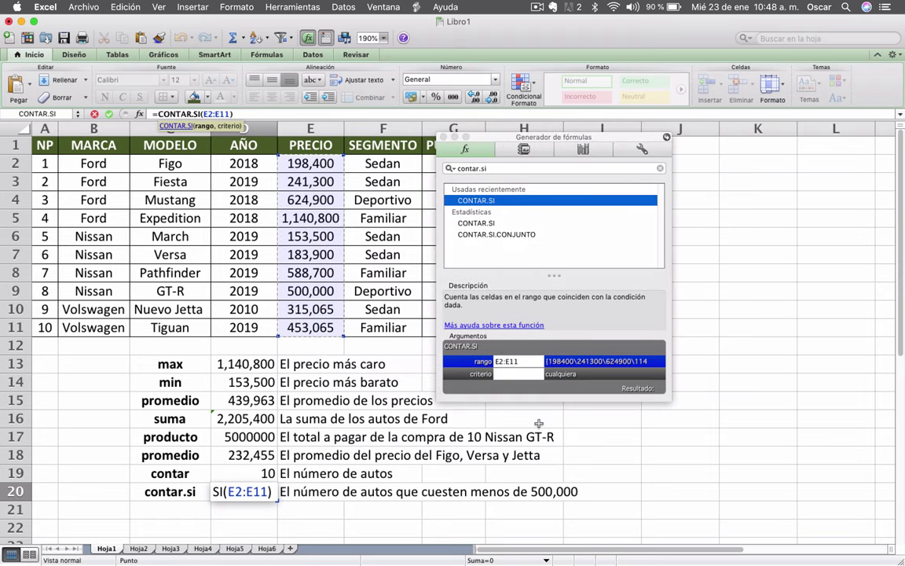
click(508, 375)
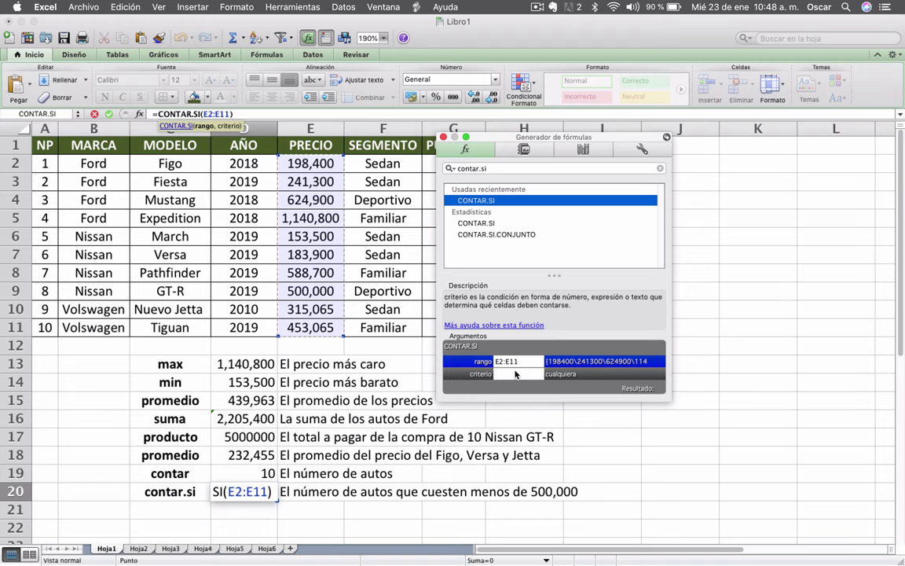
text(<)
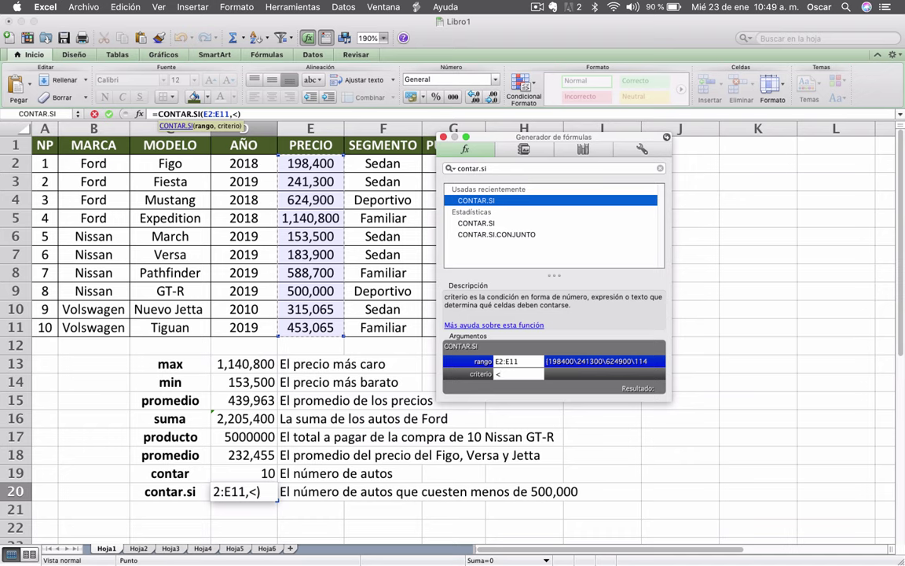
text(50)
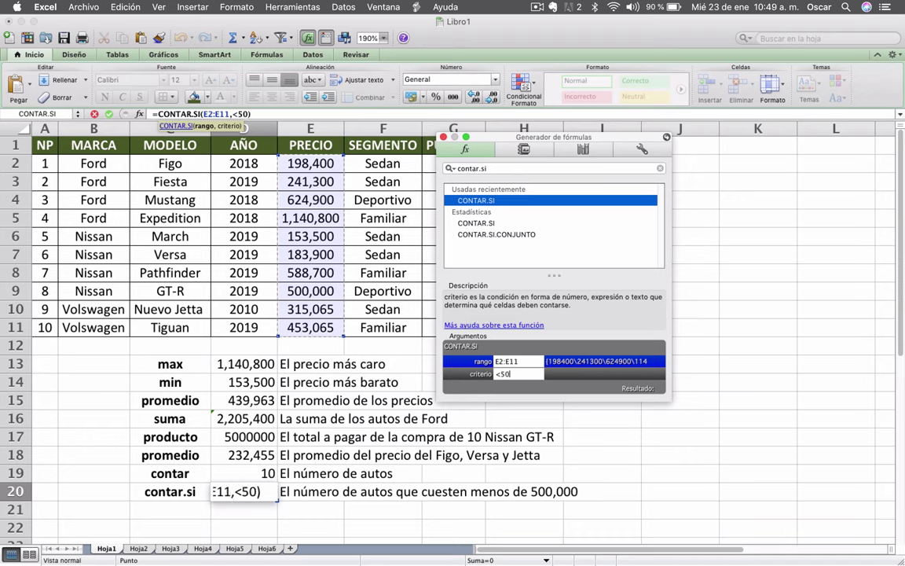
text(000)
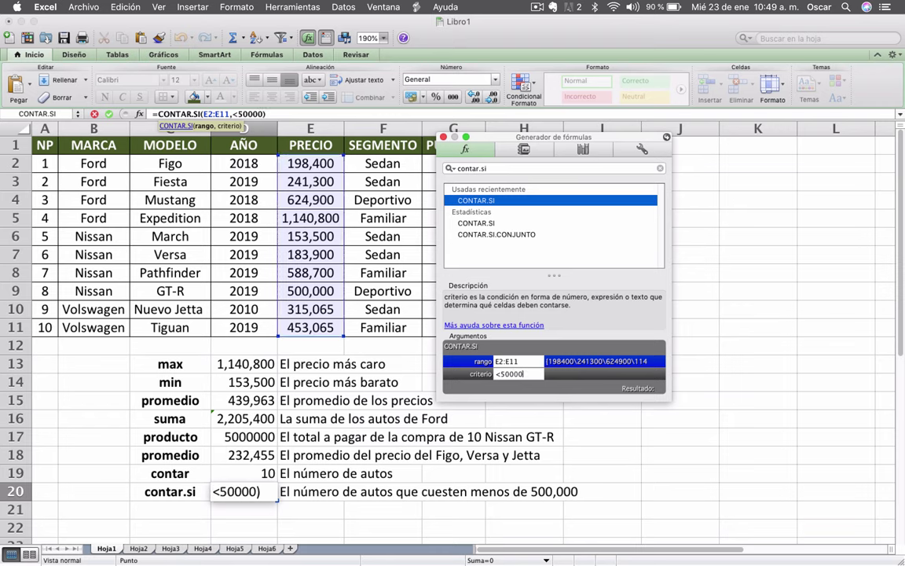
text(0)
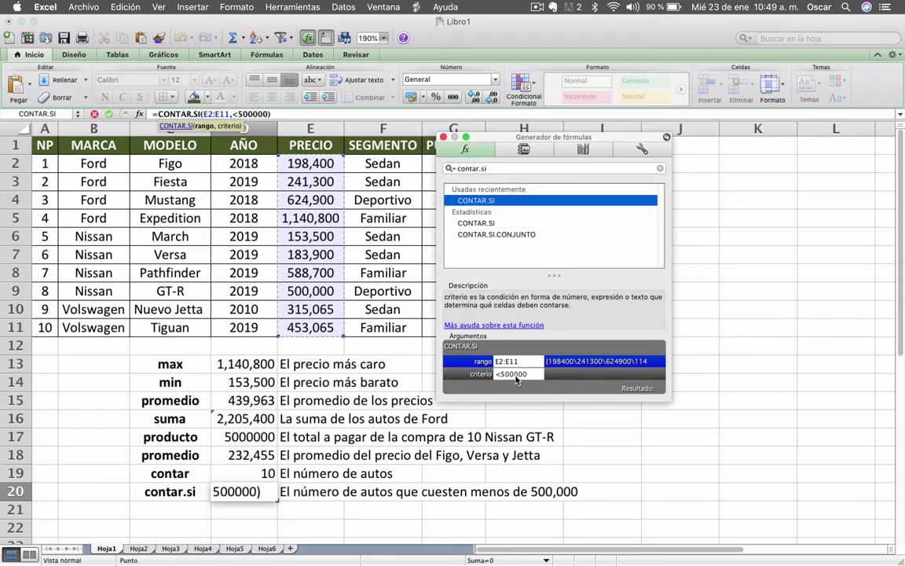
key(Return)
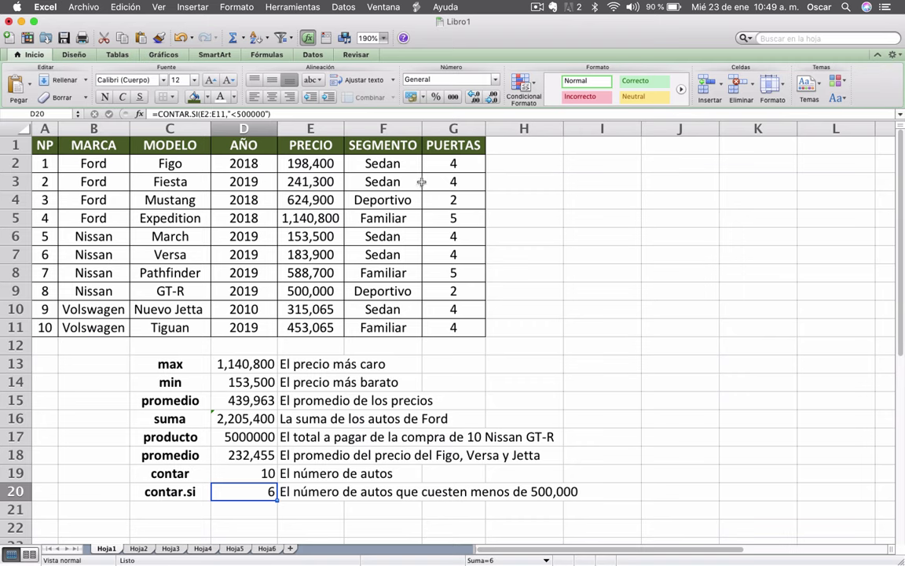
click(326, 163)
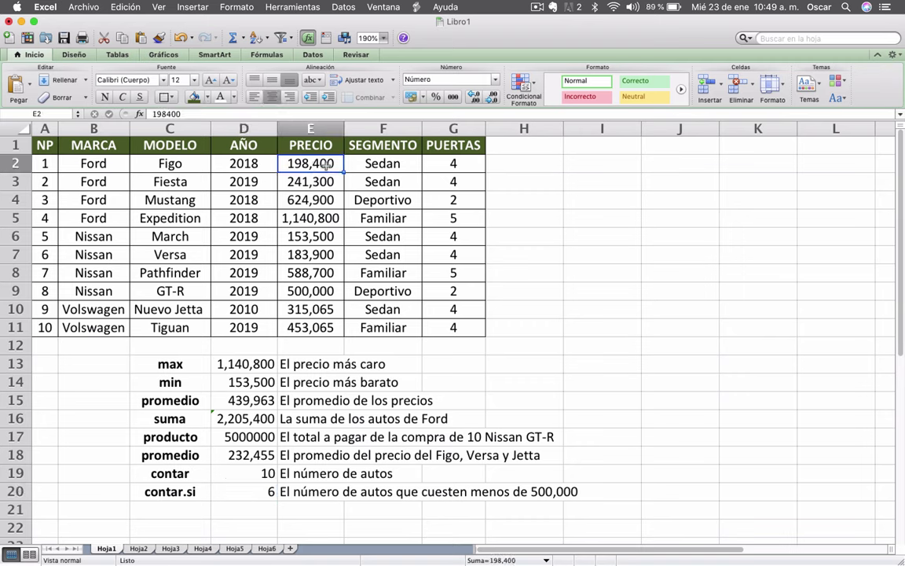
key(Down)
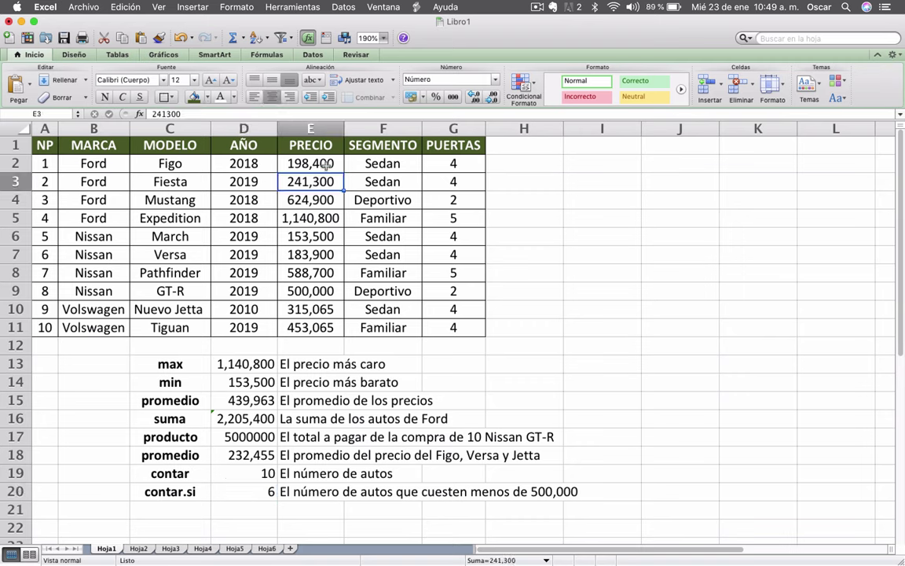
key(Down)
key(Down)
key(Down)
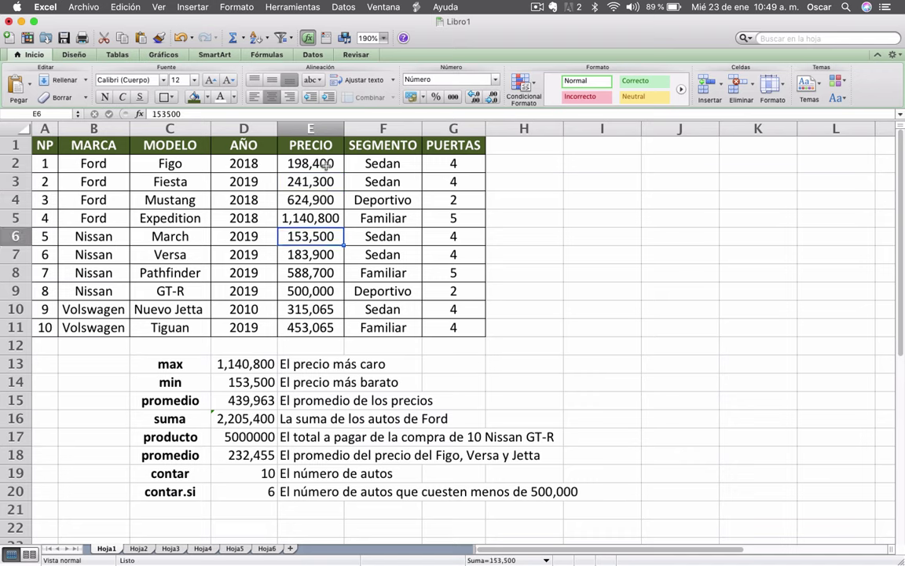
key(Down)
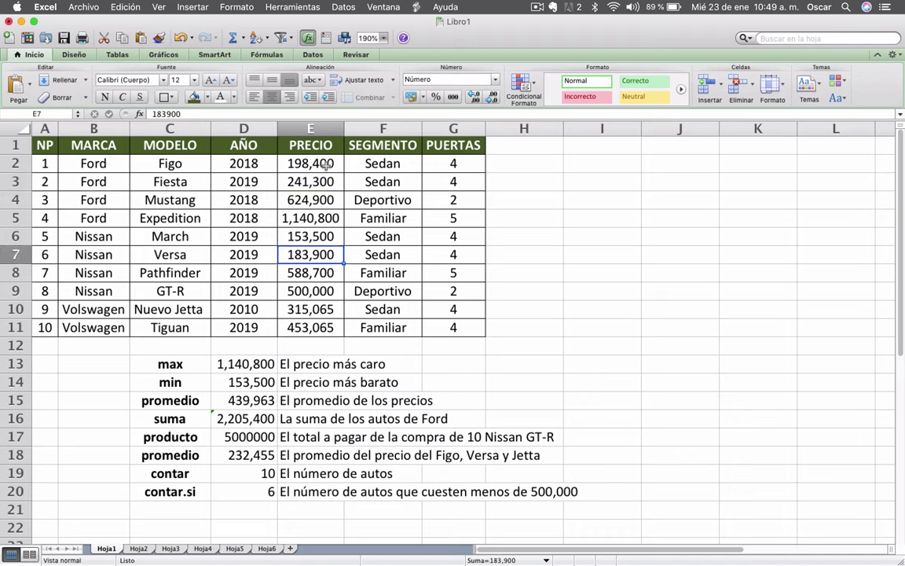
key(Down)
key(Down)
key(Down)
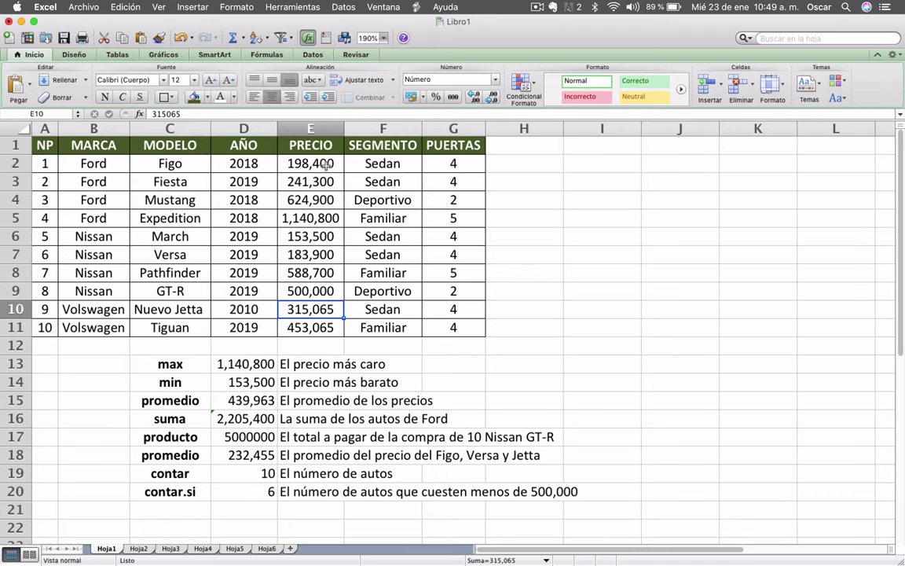
key(Down)
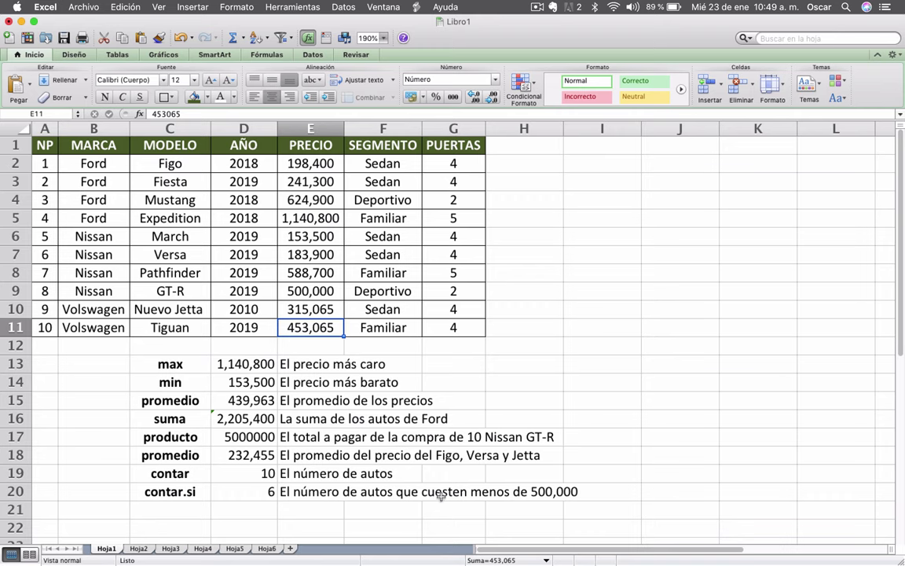
click(269, 491)
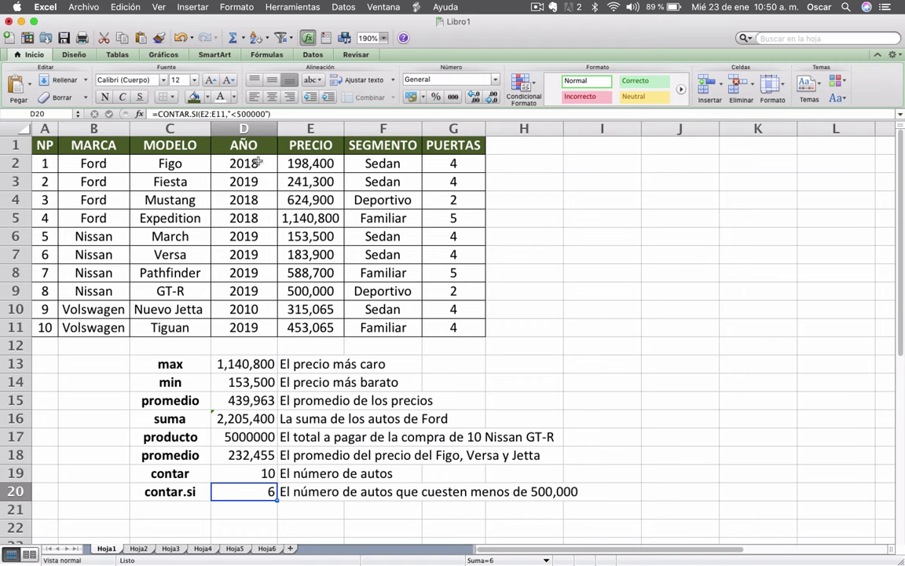
- Write 'El número de autos que tienen más de 2 puertas' in E21
click(245, 511)
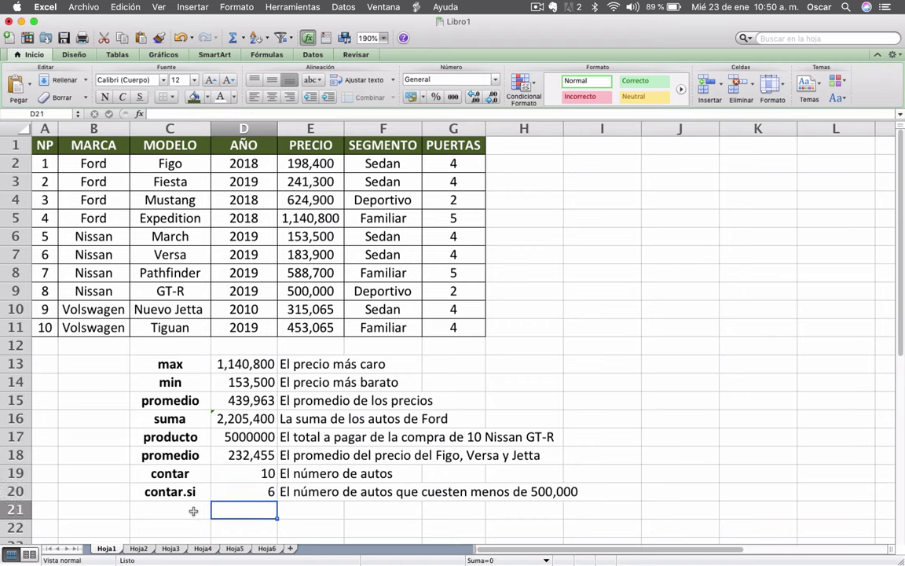
click(307, 512)
text(El c)
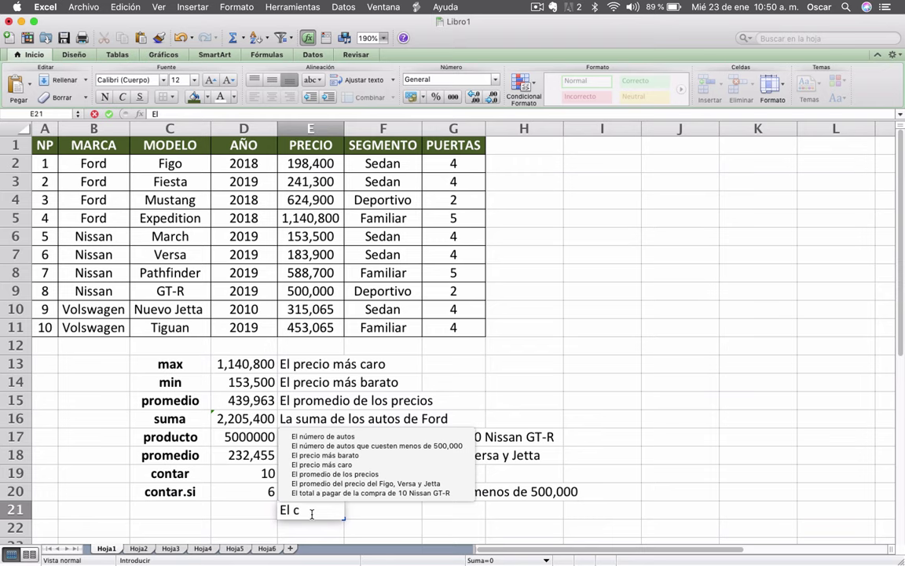
key(BackSpace)
text(núm)
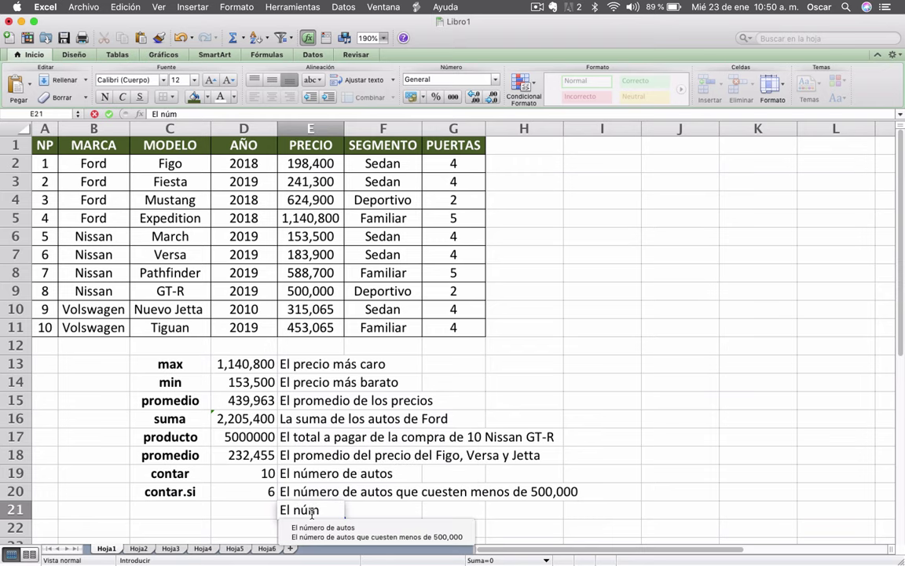
text(ero de aut)
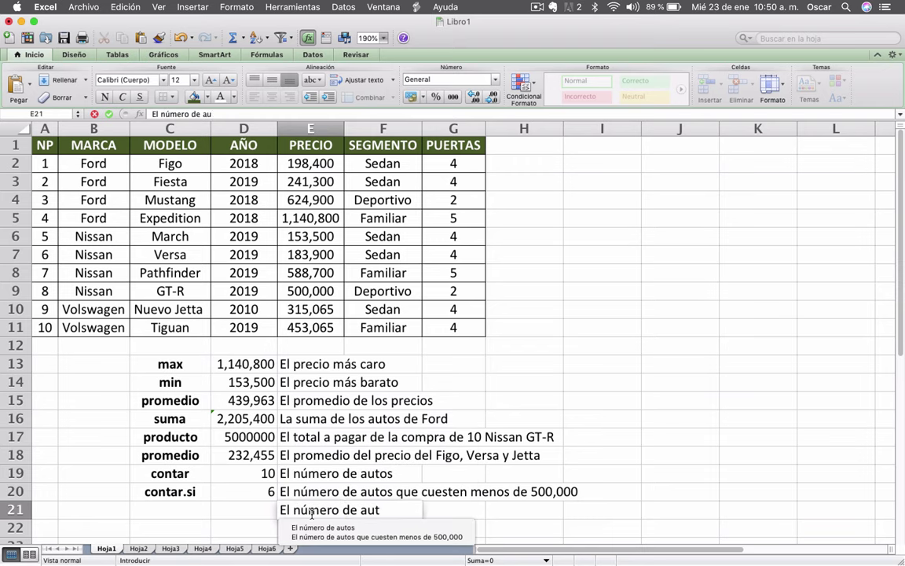
text(os que tienen)
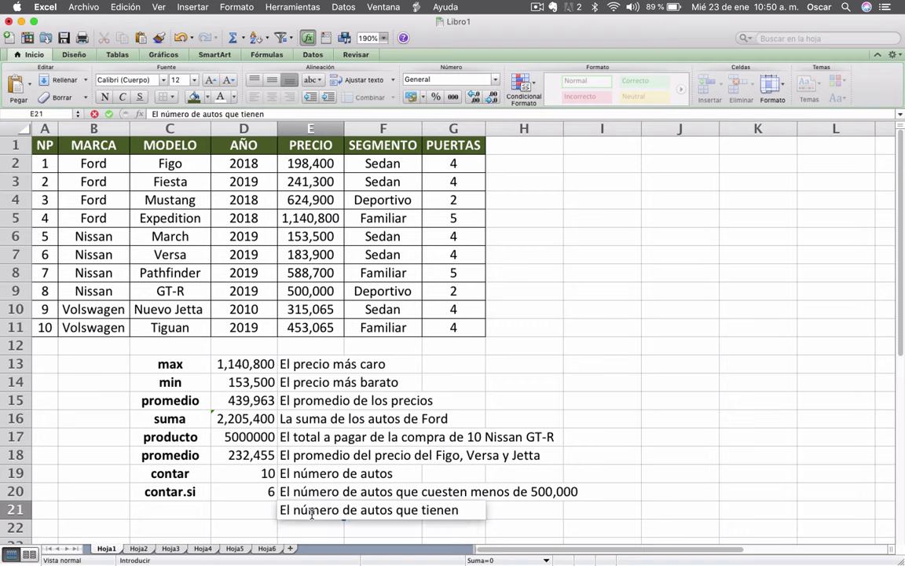
text( men)
key(BackSpace)
key(BackSpace)
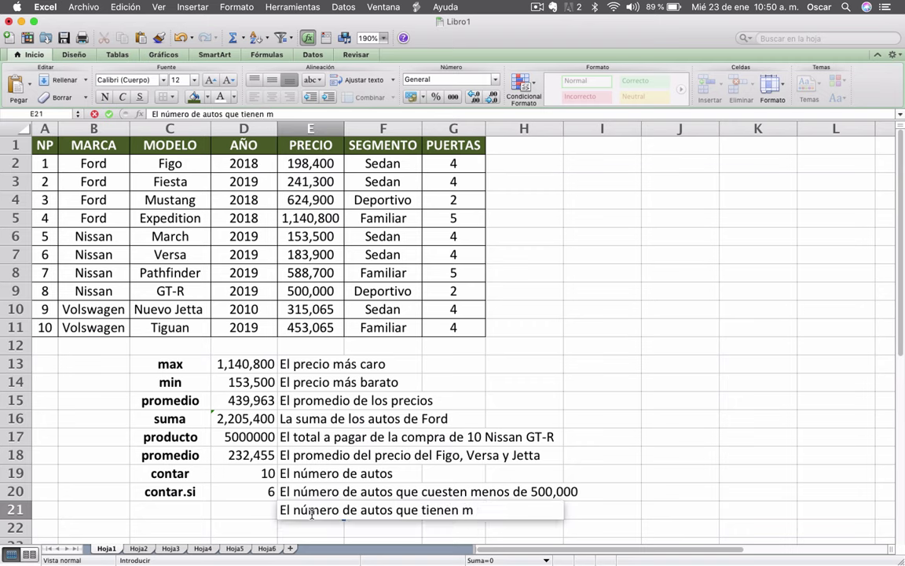
text(ás de )
text(2 puert)
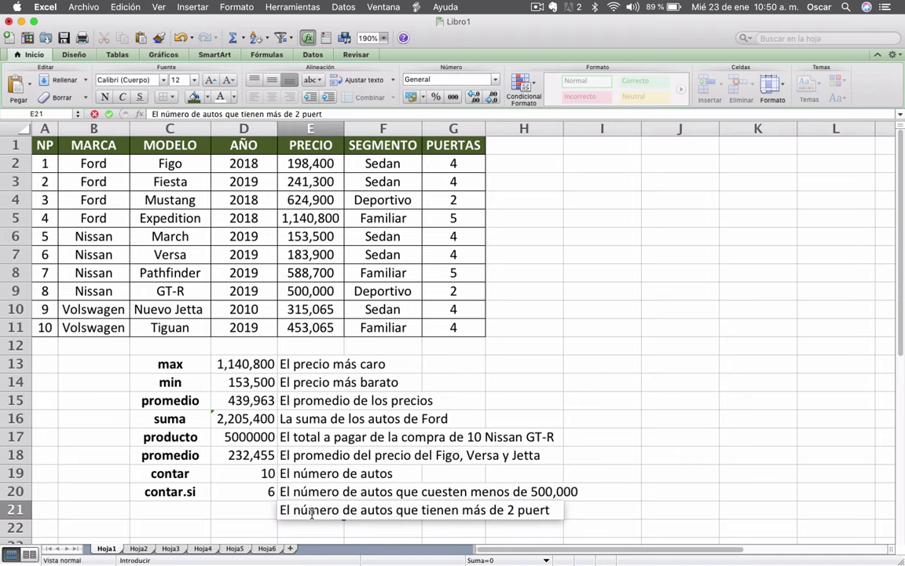
text(as)
key(Return)
- Copy the contar.si label from C20 into C21
key(Up)
key(Left)
key(Left)
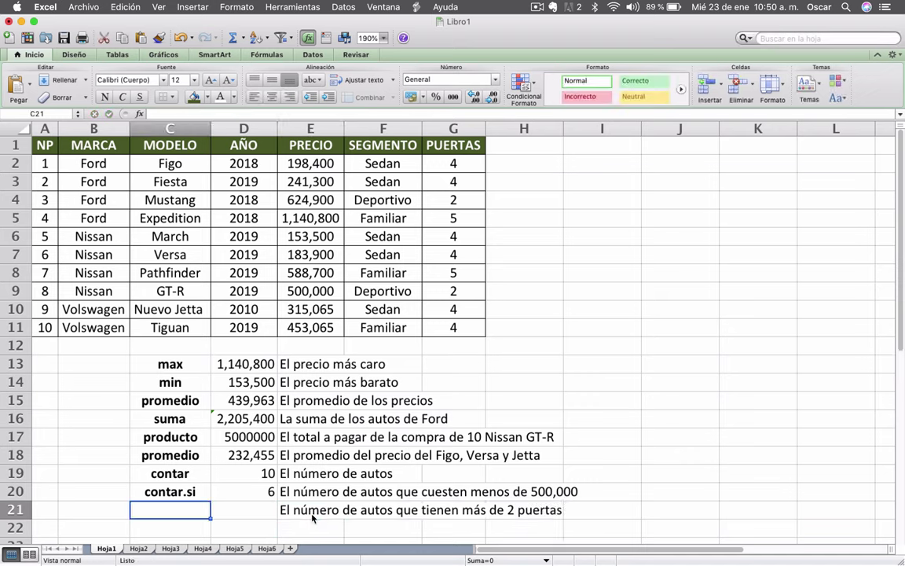
key(Up)
key(super+c)
key(Down)
key(super+v)
key(Right)
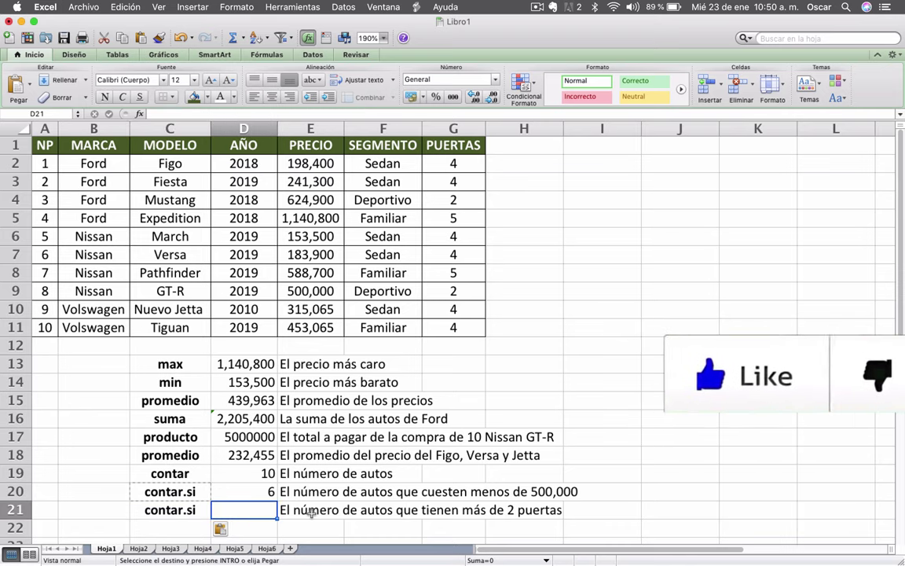
- Enter =CONTAR.SI(G2:G11,">2") in D21, counting 8 cars with more than 2 doors
text(=c)
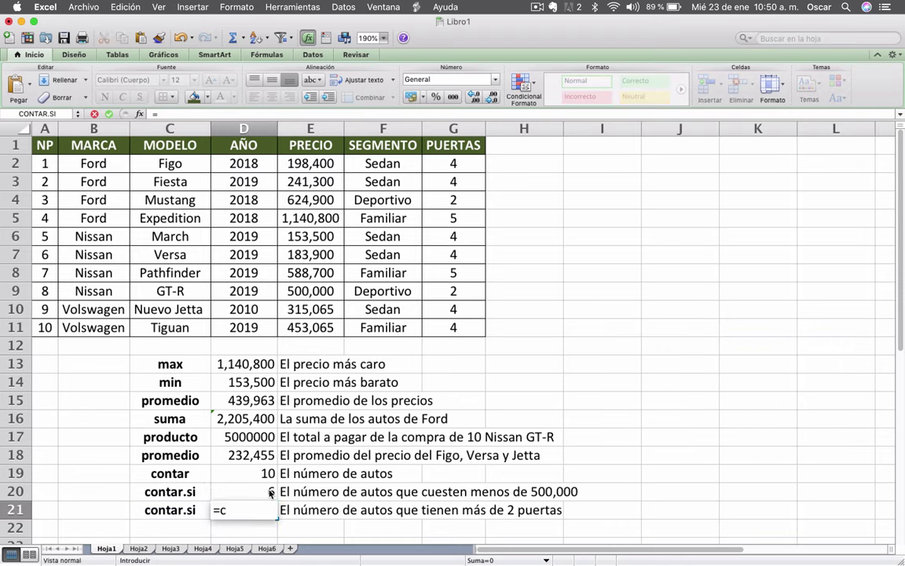
text(ontar.si)
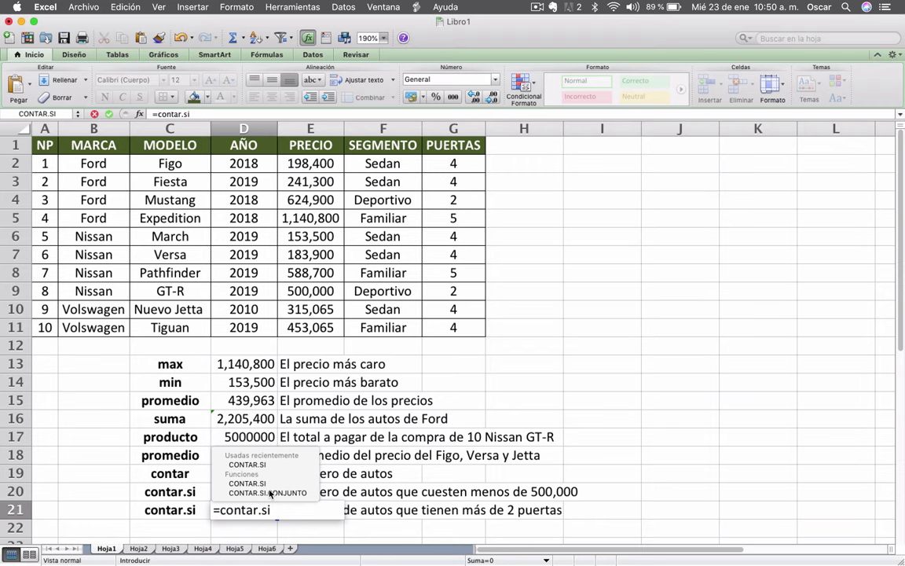
text(()
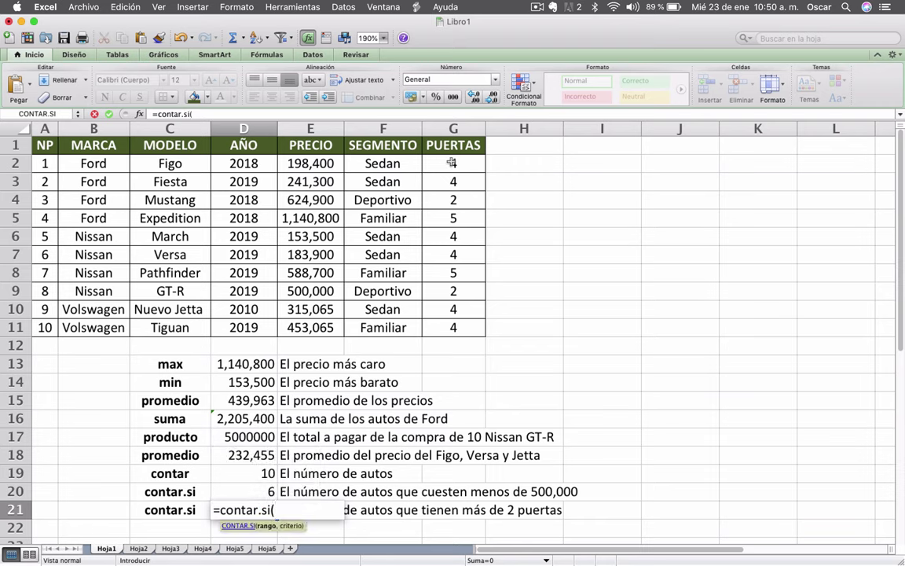
drag(456, 164, 463, 335)
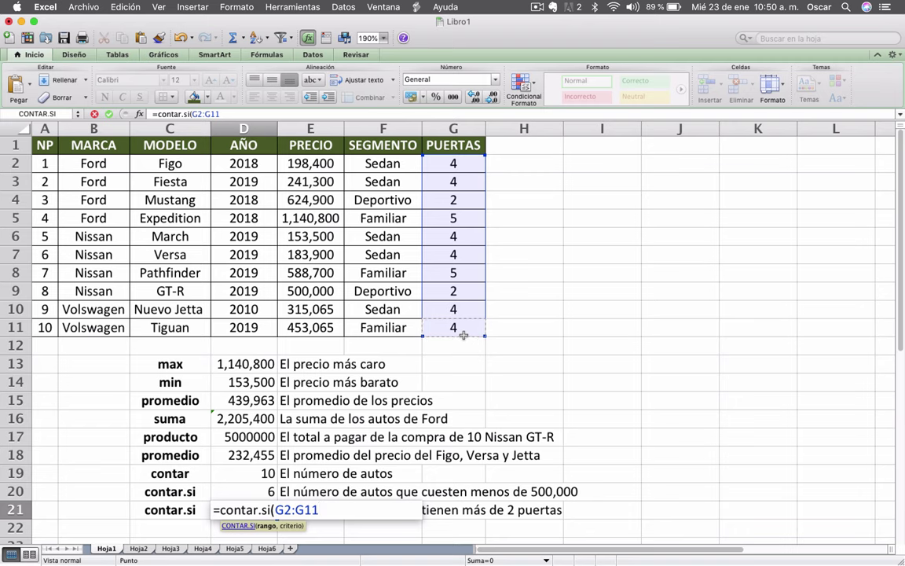
text(,)
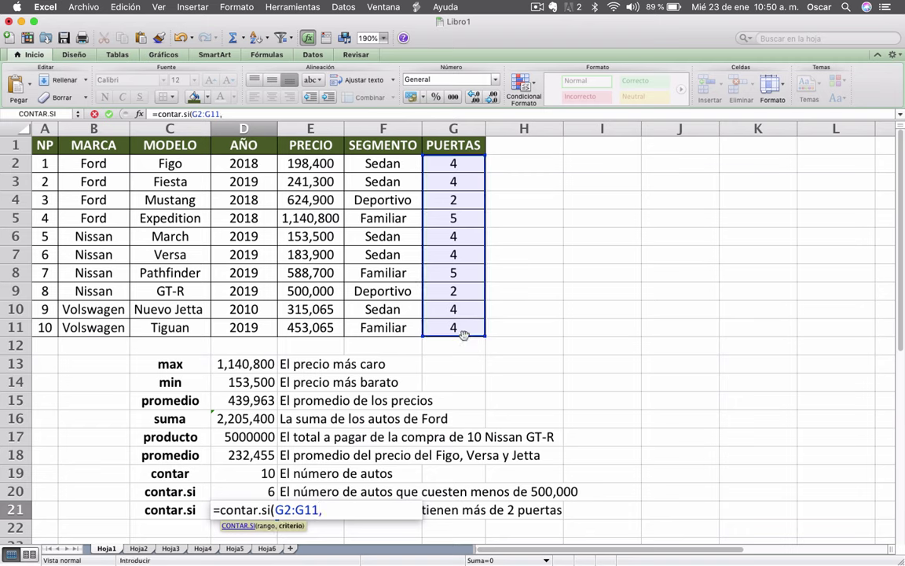
text(">2)
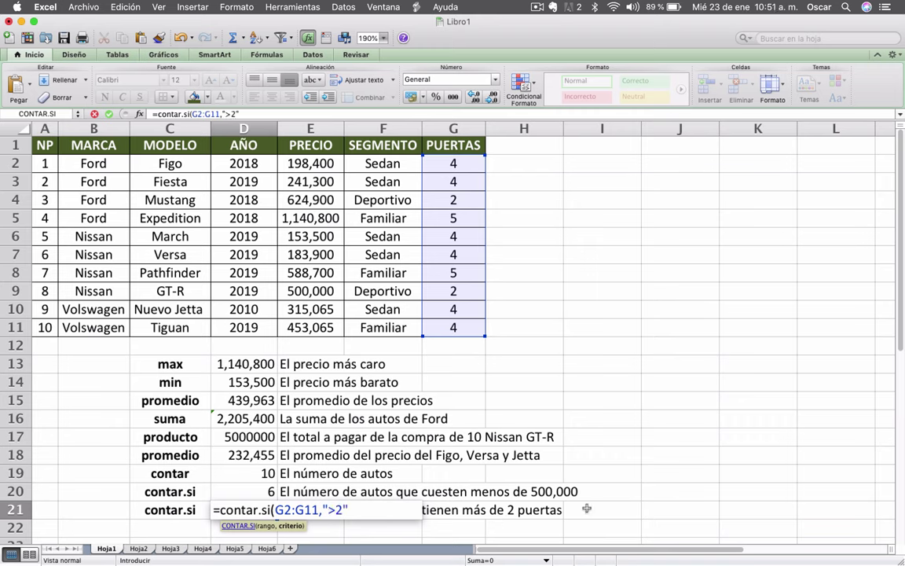
key(Return)
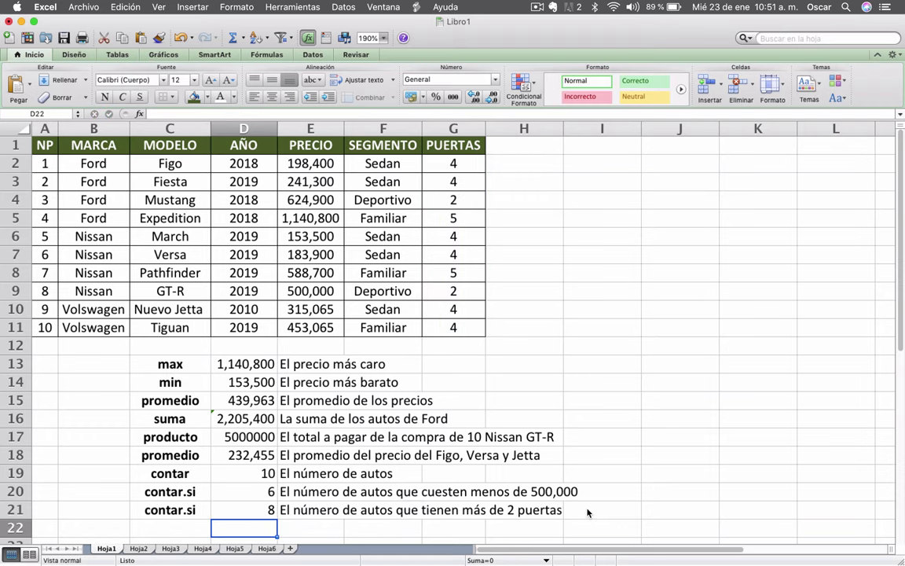
key(Up)
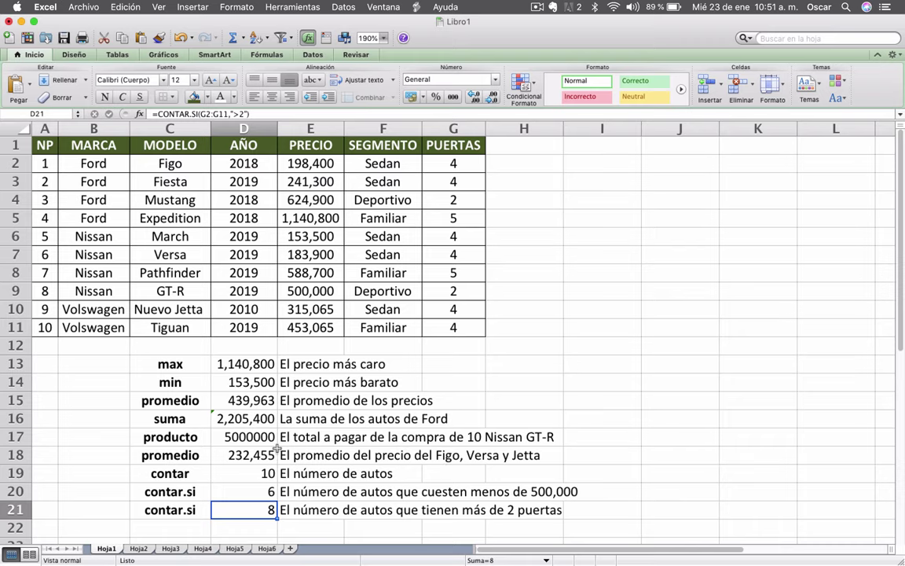
- Show the fill colour swatches for the orange contar.si box in Keynote, then return to Excel
key(ctrl+Up)
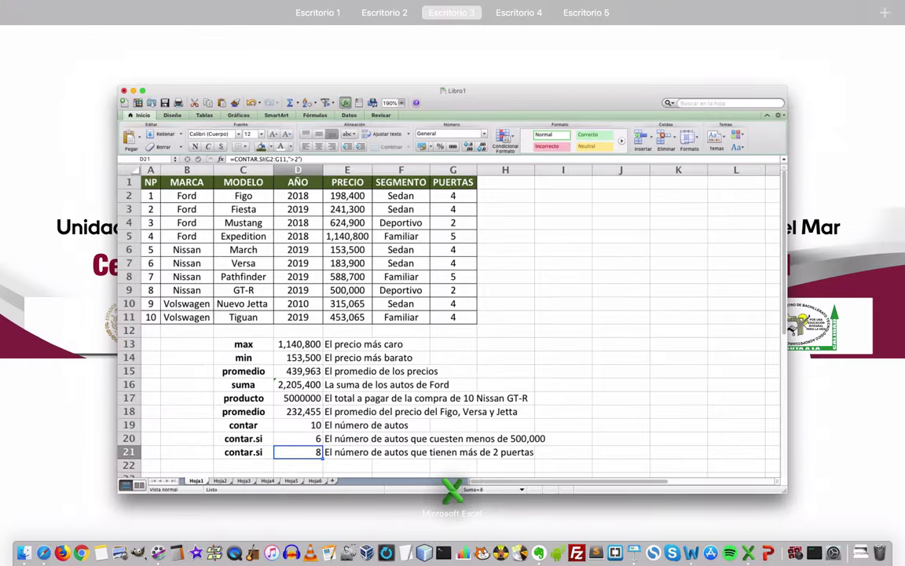
key(ctrl+Up)
key(super+Tab)
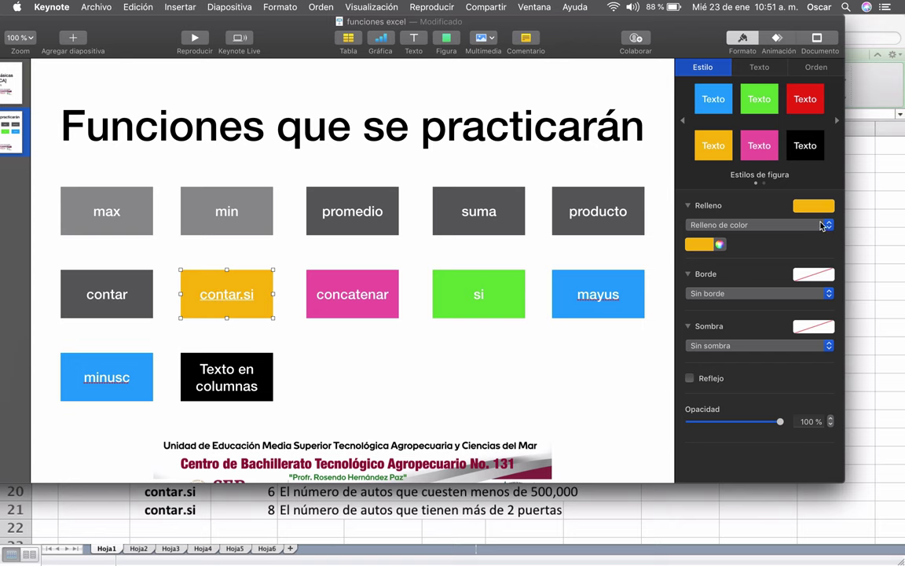
click(822, 231)
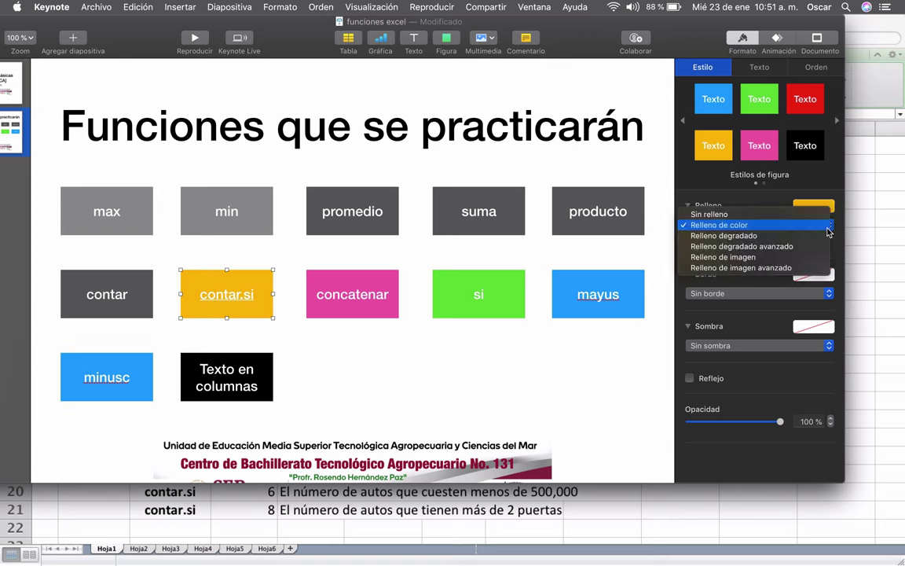
click(729, 199)
click(700, 244)
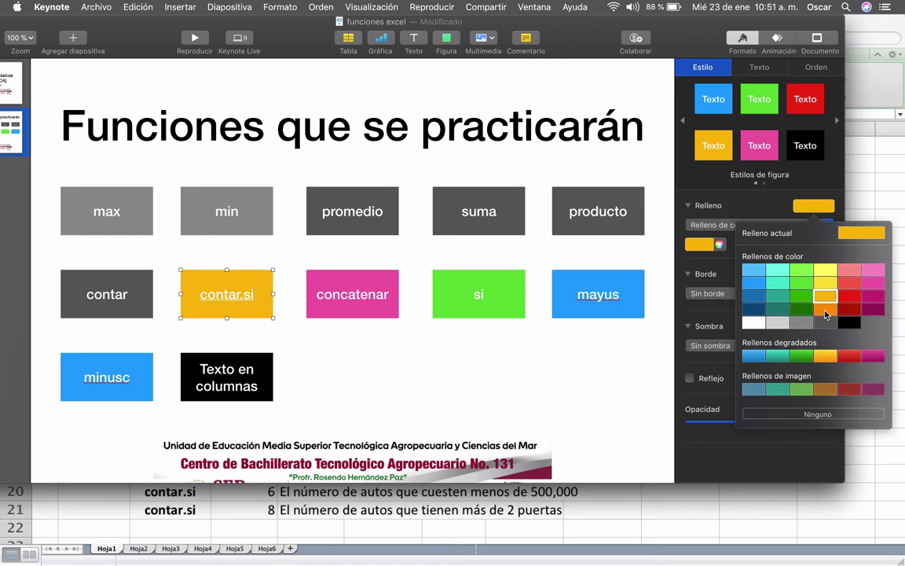
key(super+Tab)
click(243, 38)
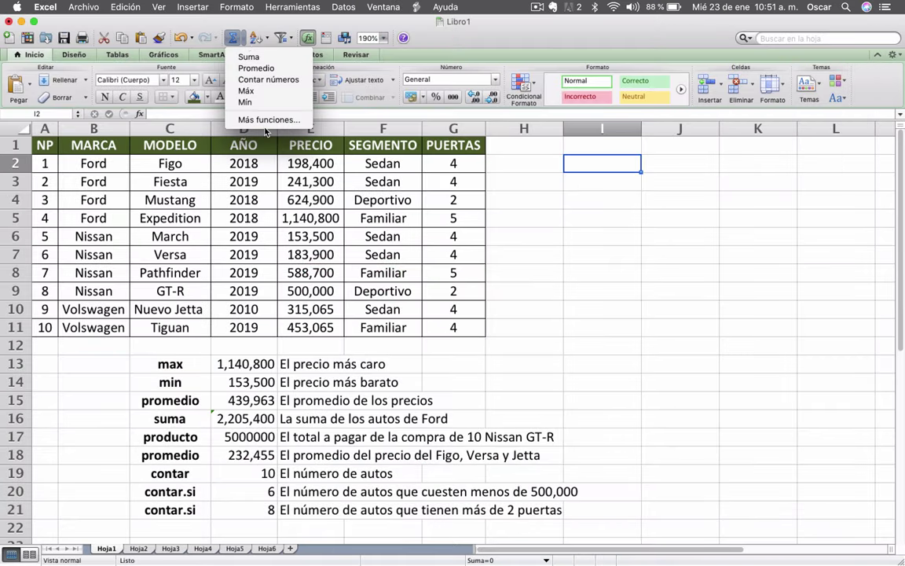
key(Escape)
click(140, 114)
click(478, 168)
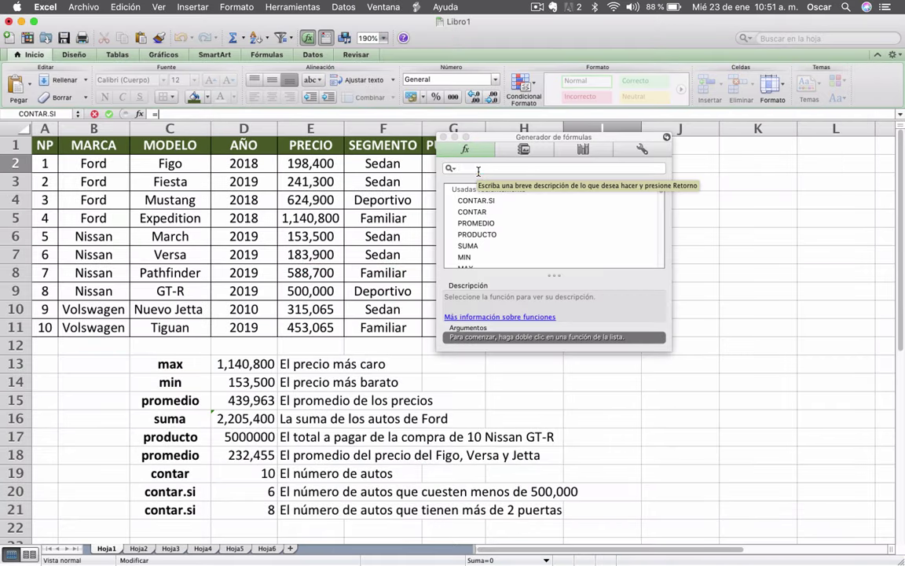
text(conca)
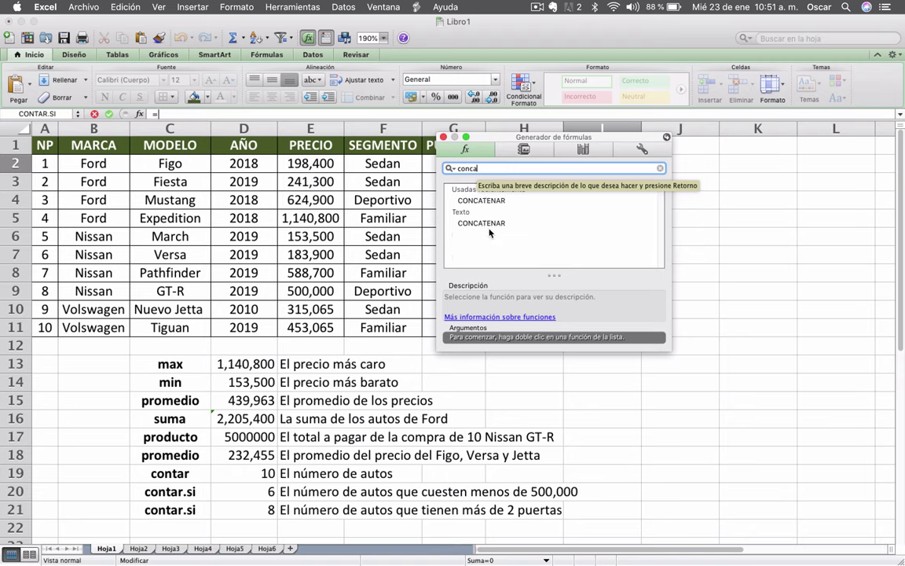
click(448, 223)
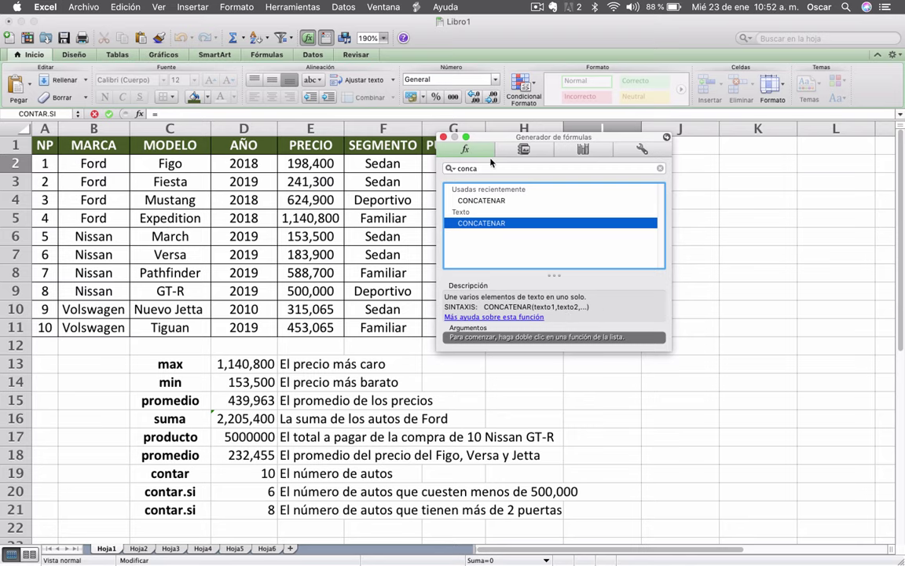
click(443, 138)
key(Escape)
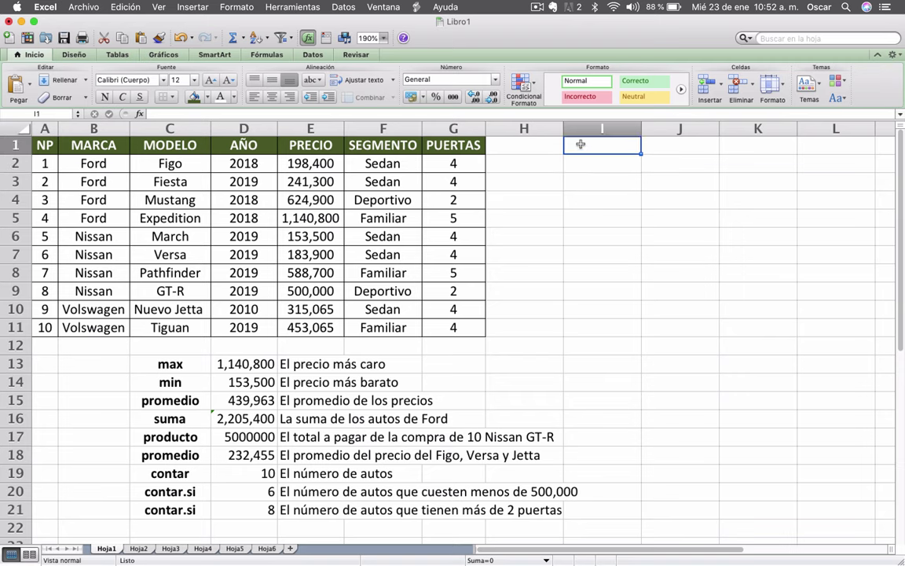
- Put the header MARCA, MODELO Y PRECIO in I1 and autofit column I
text(ma)
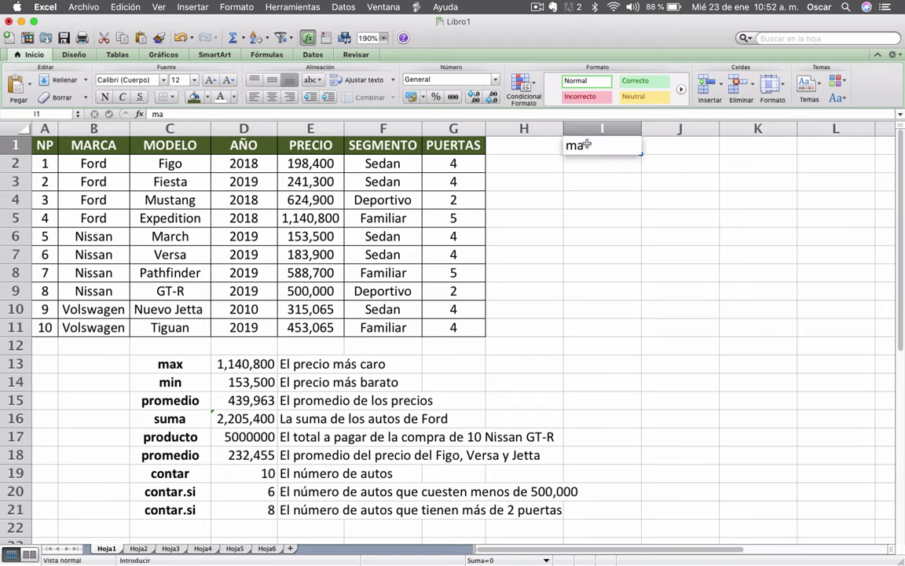
text(rc)
key(BackSpace)
key(BackSpace)
key(BackSpace)
text(MARCA, MO)
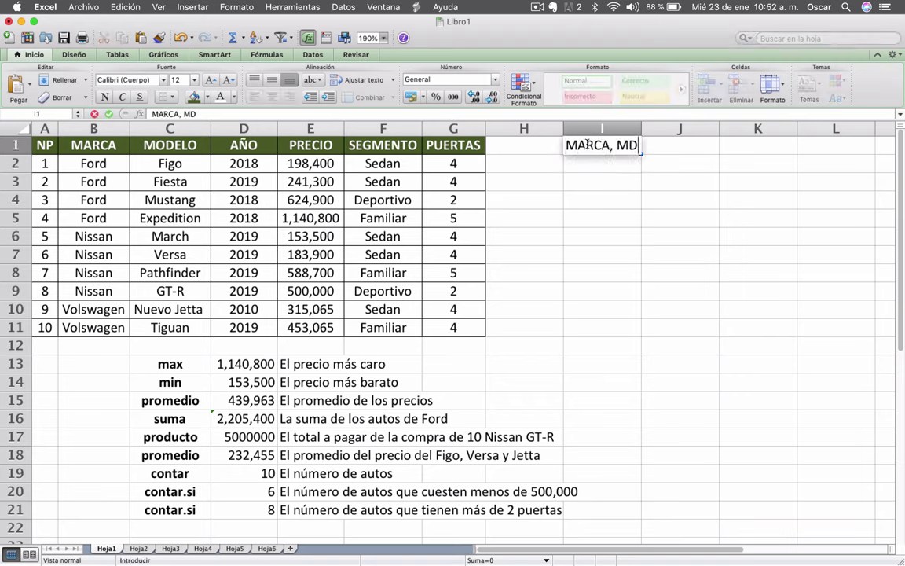
text(DELO Y PRECIO)
key(Return)
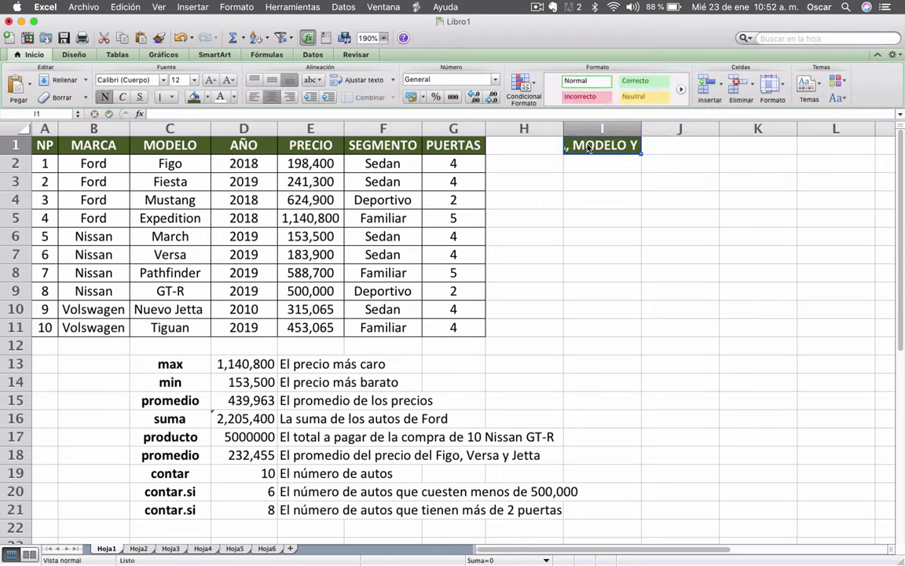
double_click(641, 130)
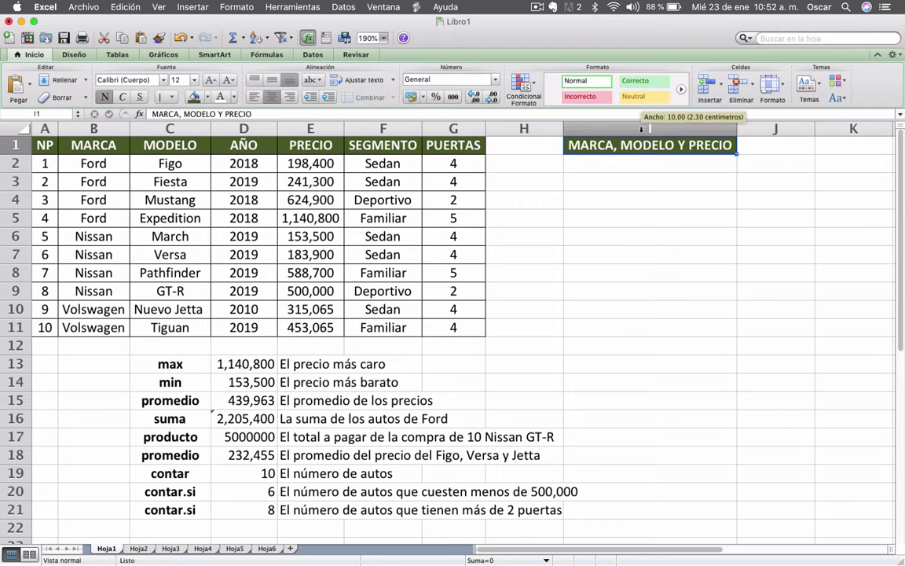
- Enter =CONCATENAR(B2,C2,E2) in I2, producing FordFigo198400
click(600, 166)
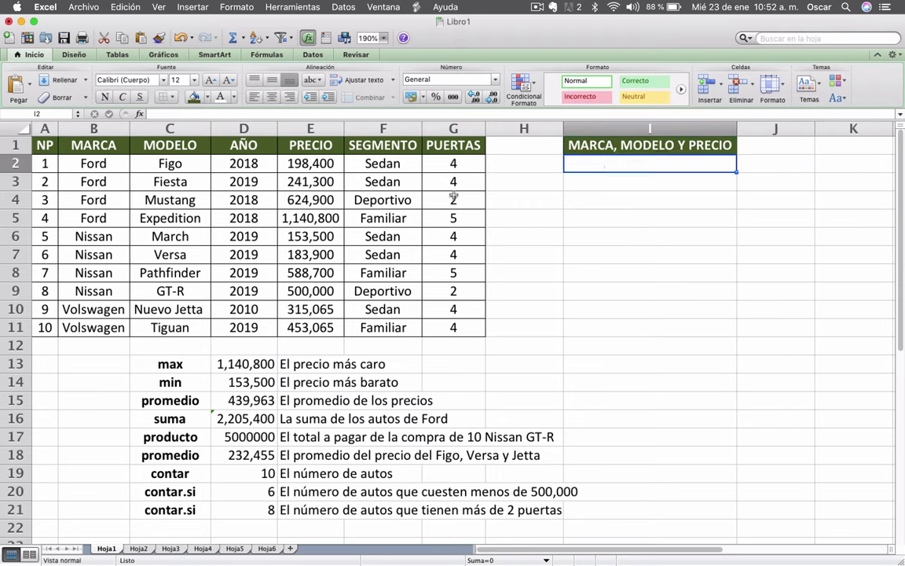
text(=)
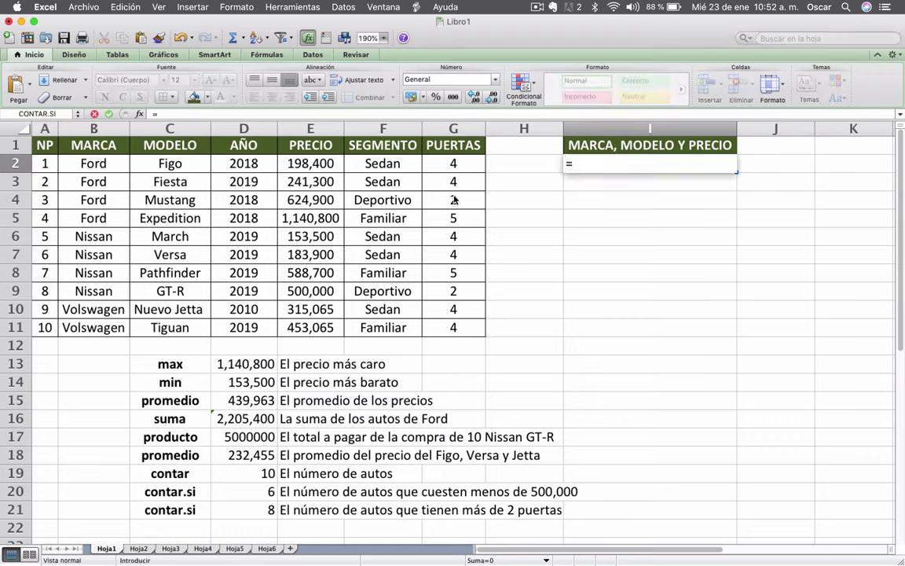
text(CON)
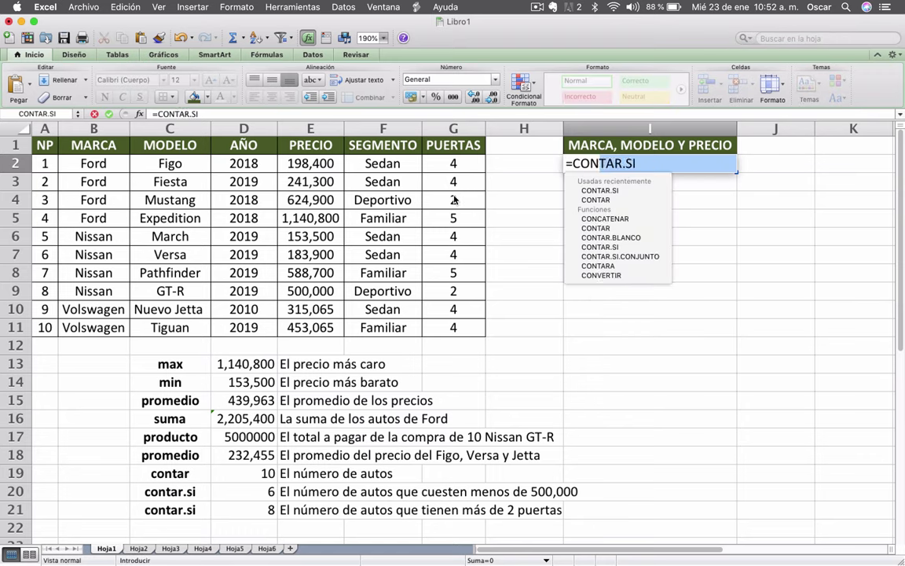
text(CATENAR()
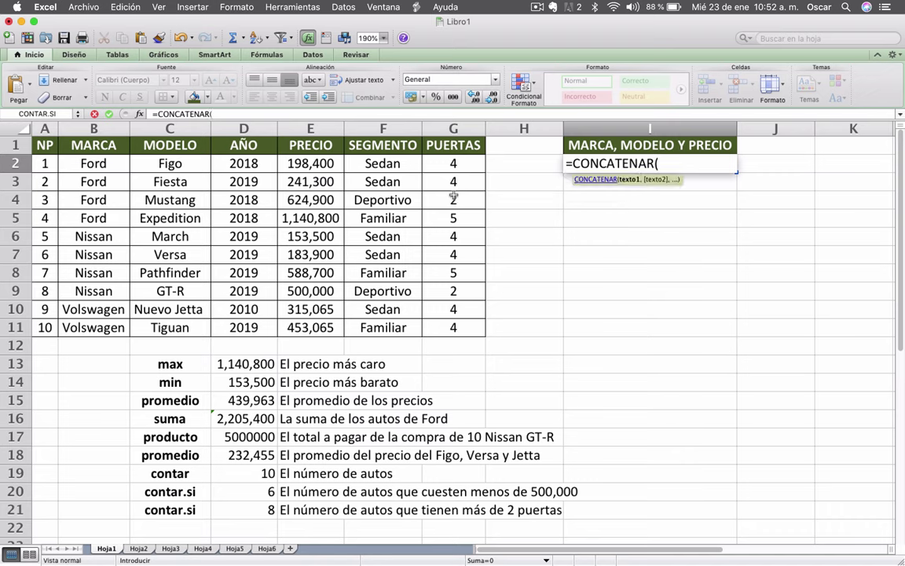
click(92, 164)
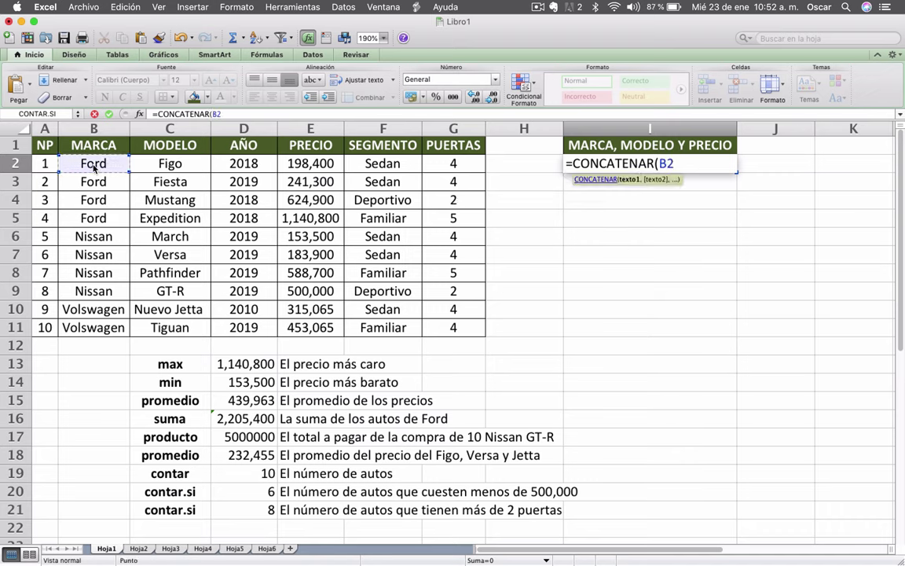
text(,)
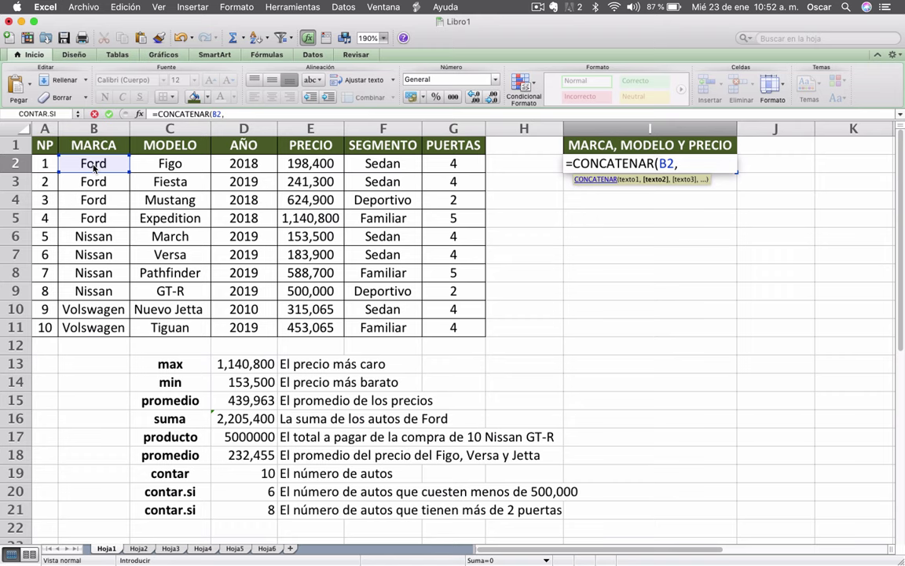
text(C2,)
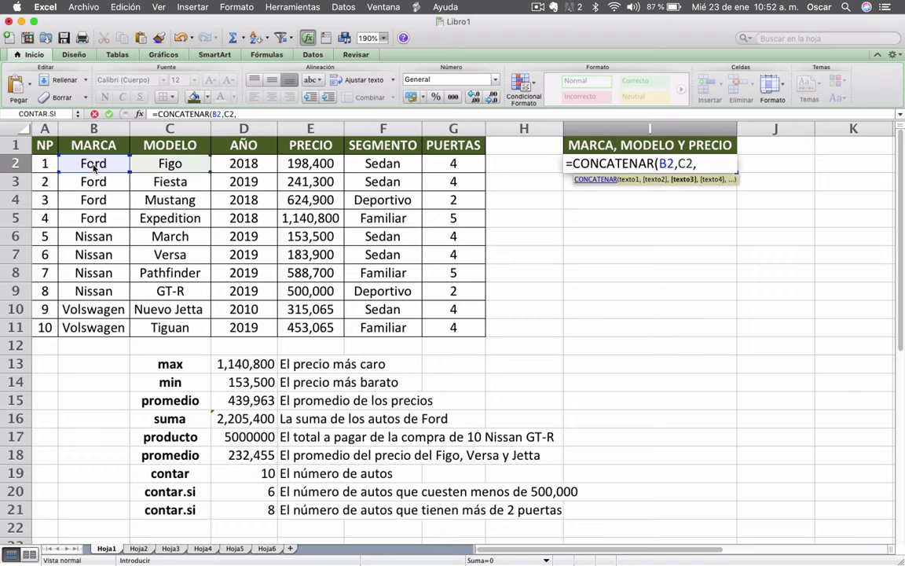
text(E2)
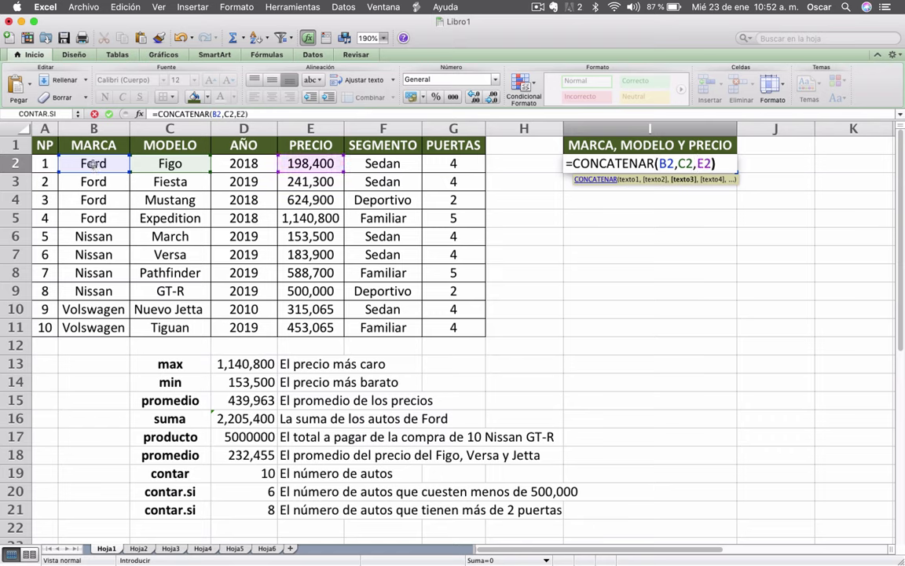
text())
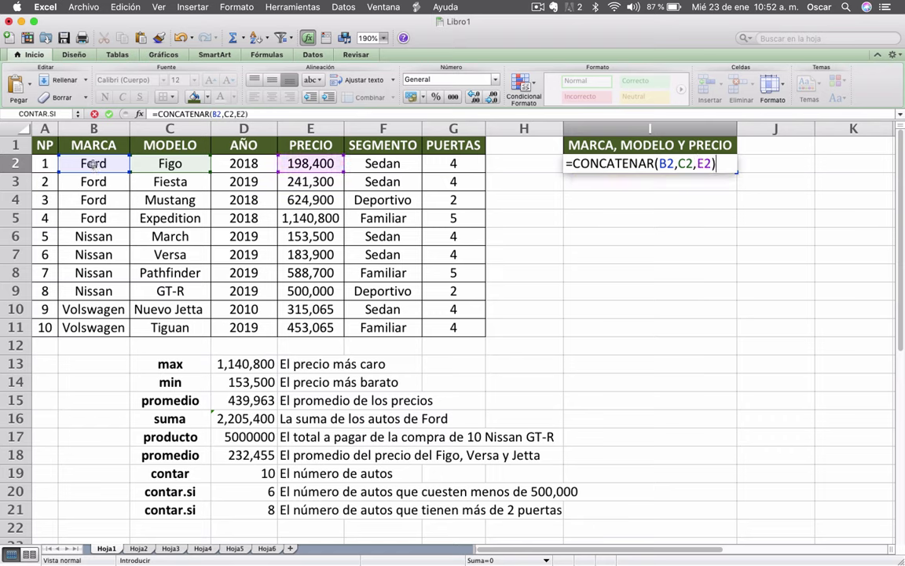
key(Return)
key(Up)
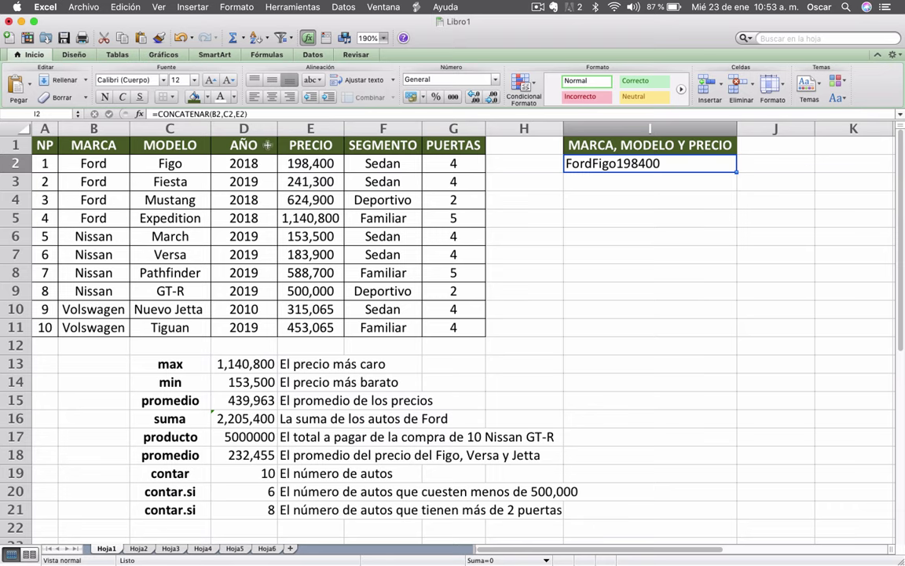
- Insert spaces into I2's formula to make =CONCATENAR(B2," ",C2," ",E2), showing Ford Figo 198400
click(220, 116)
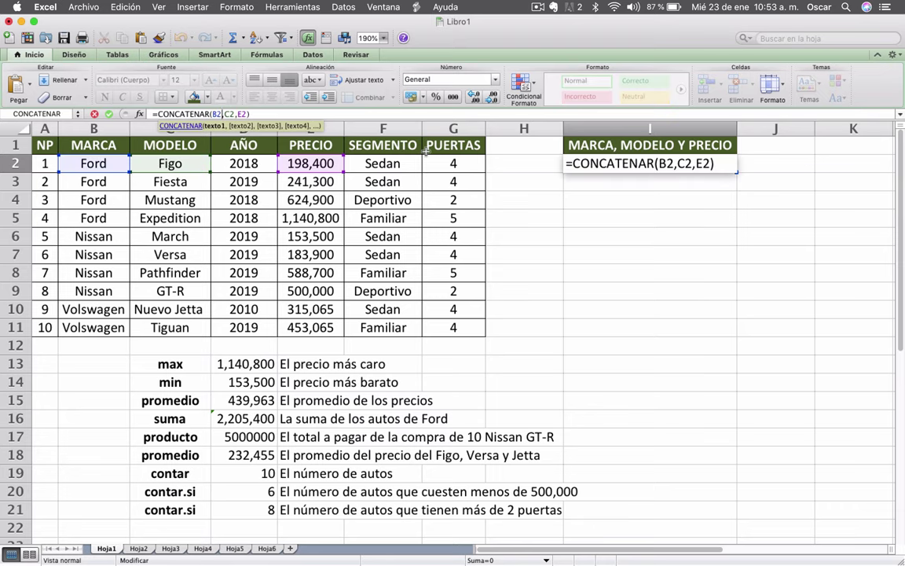
click(224, 114)
key(Return)
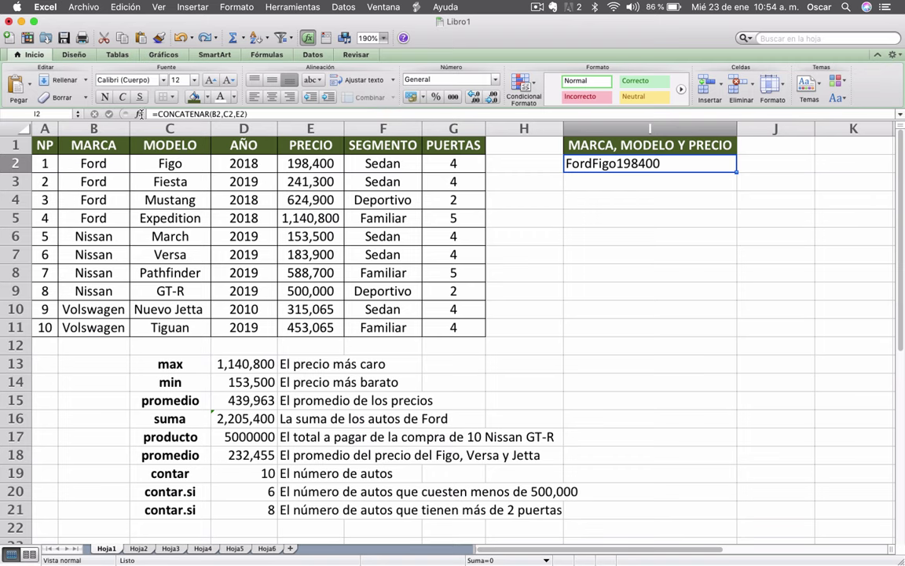
click(209, 114)
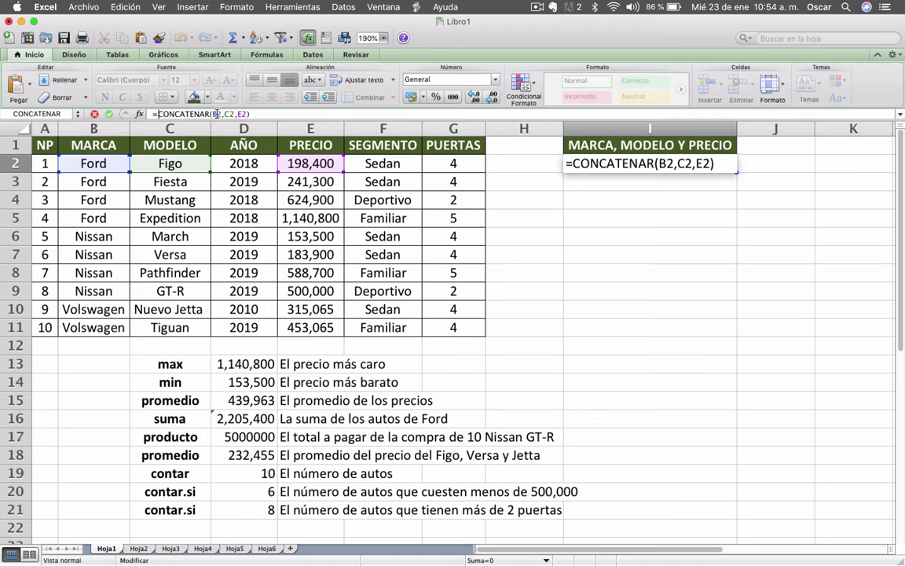
click(221, 114)
key(Right)
key(Right)
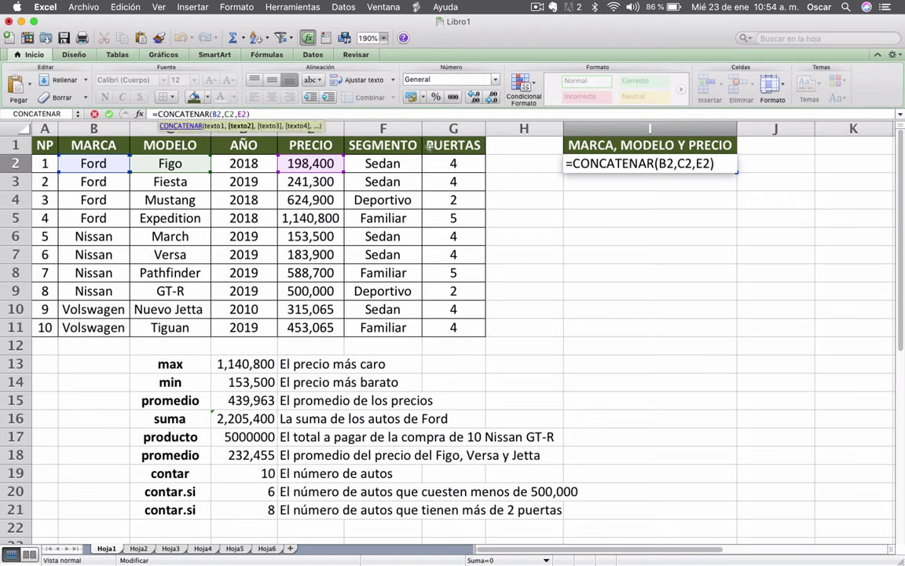
text(" ")
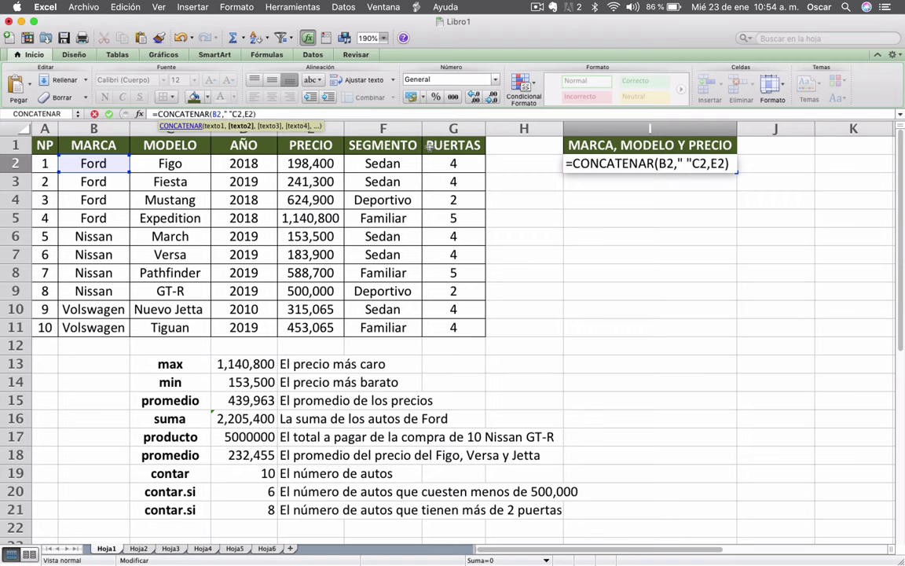
text(,)
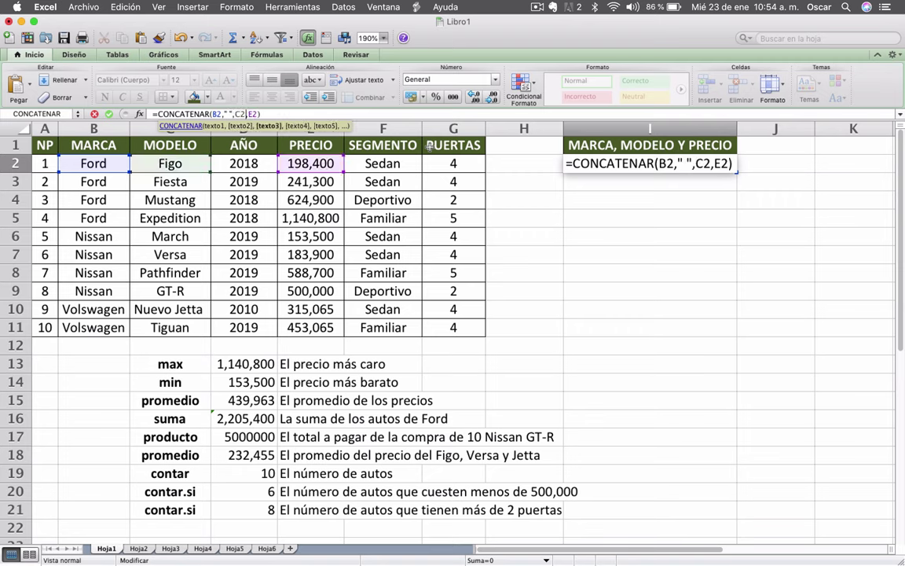
key(Right)
key(Right)
key(Right)
text(")
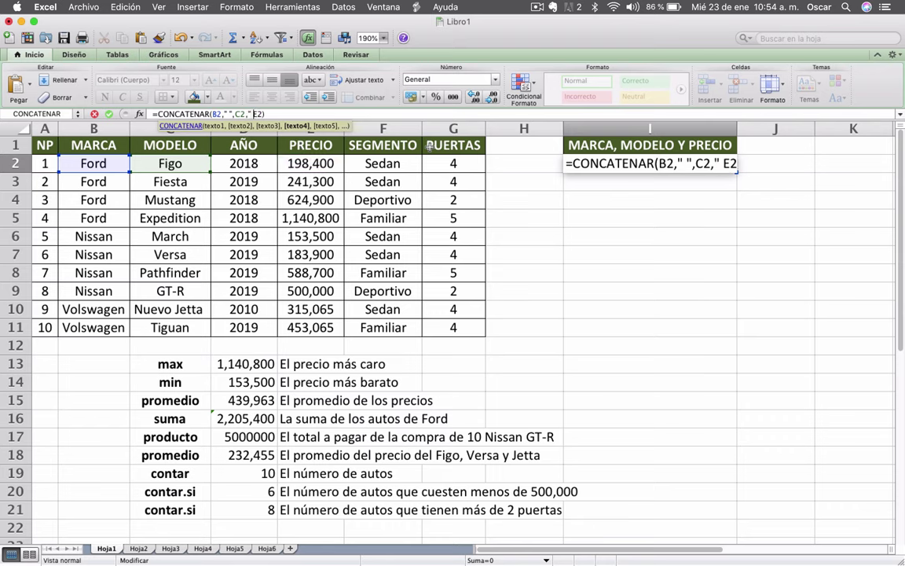
text( ",)
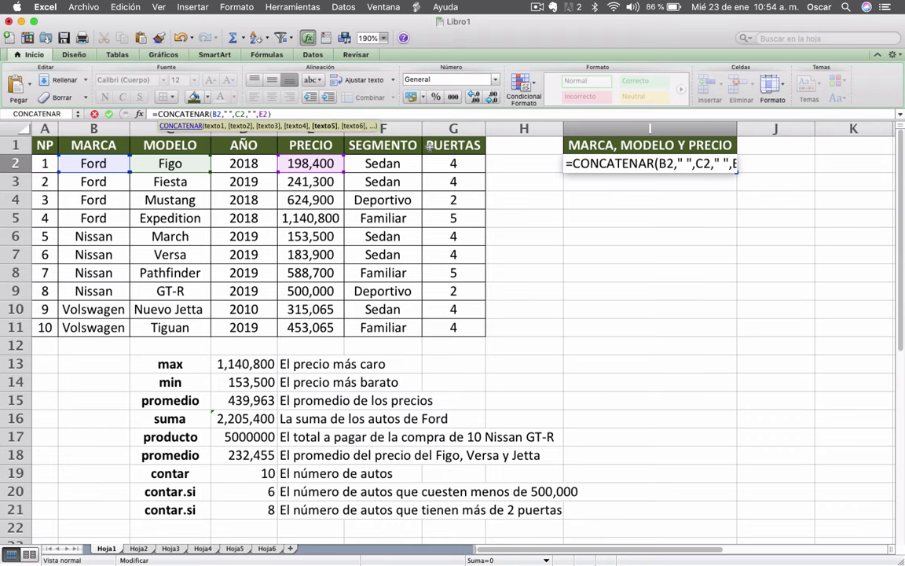
key(Return)
key(Up)
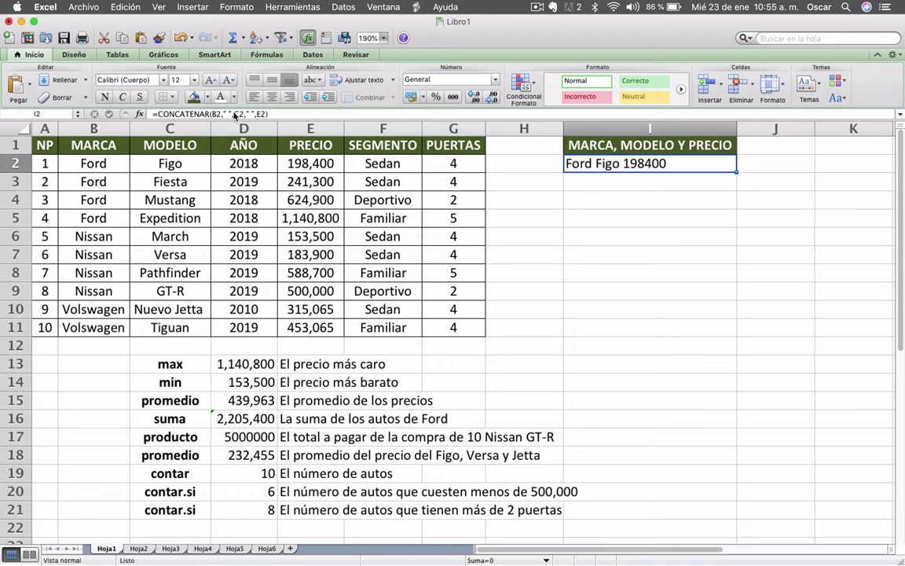
- Fill I2's CONCATENAR formula down to I11 and autofit column I
click(611, 178)
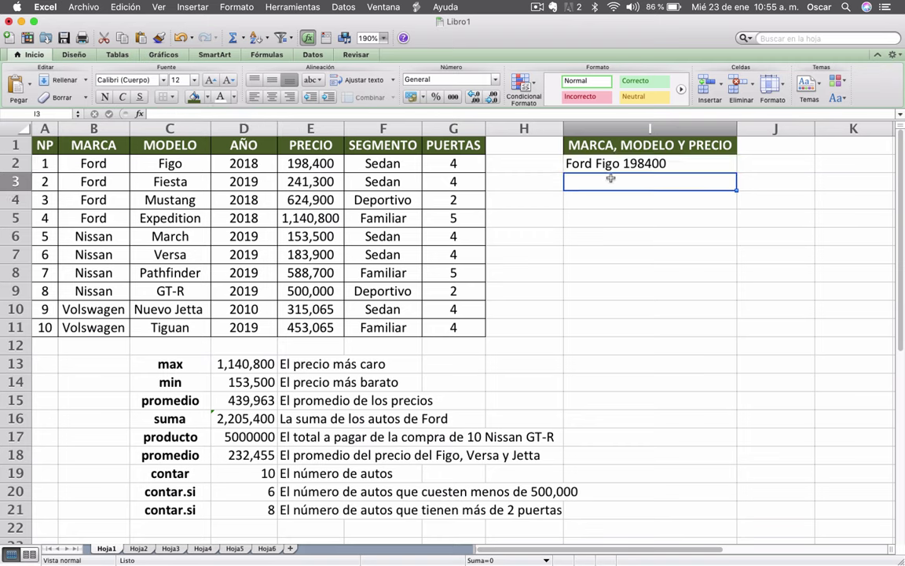
click(574, 161)
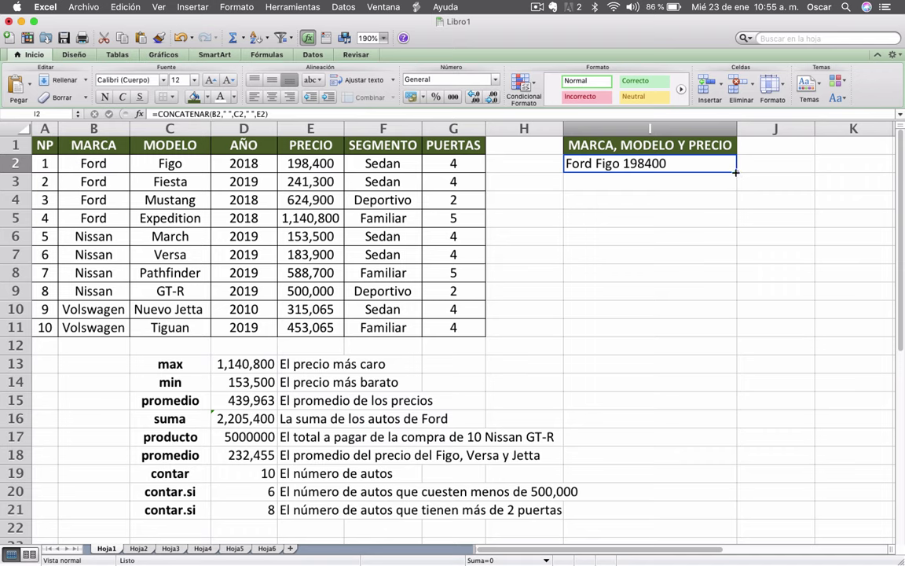
drag(735, 172, 715, 337)
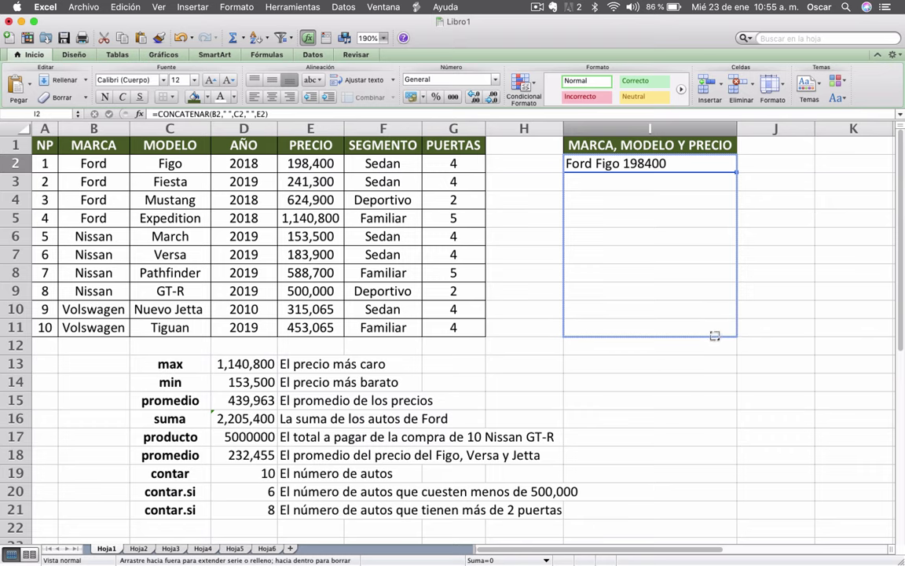
double_click(736, 128)
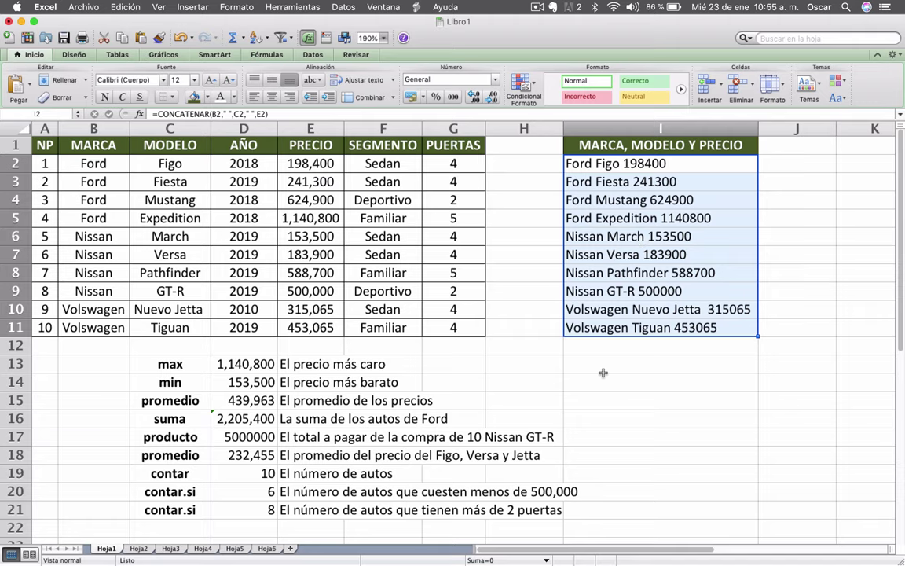
- Switch back to the Keynote presentation
key(Down)
key(Down)
key(Down)
key(ctrl+Up)
key(Escape)
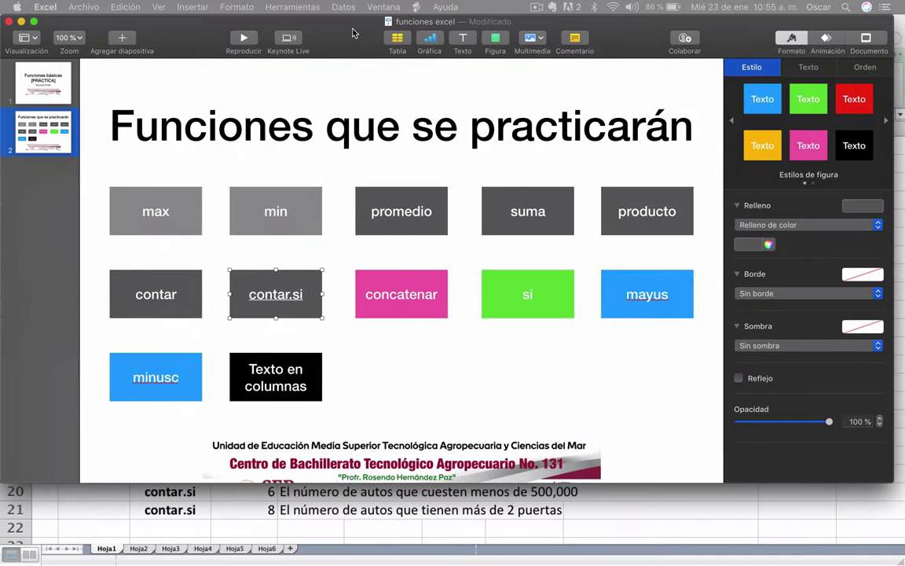
- Fill the concatenar box on the functions slide with grey, then select the si box
click(398, 289)
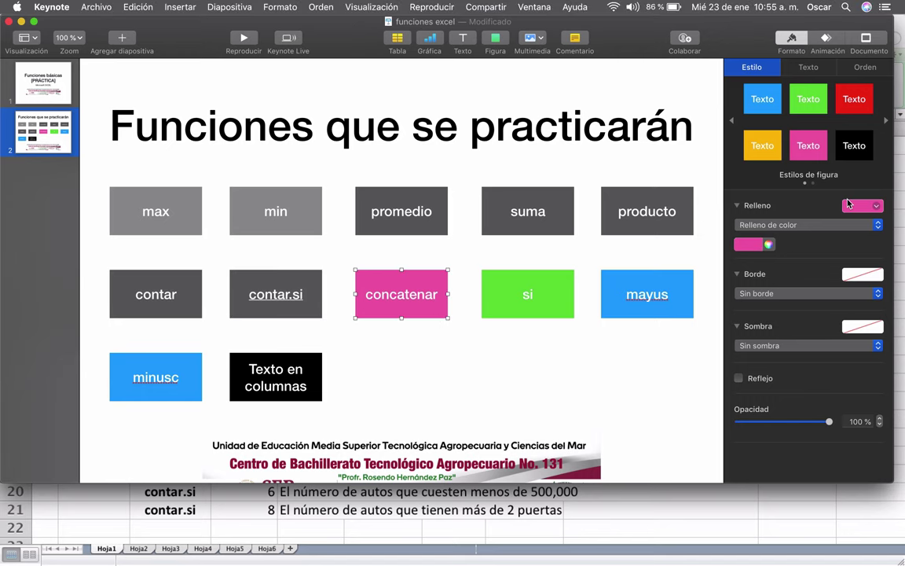
click(863, 206)
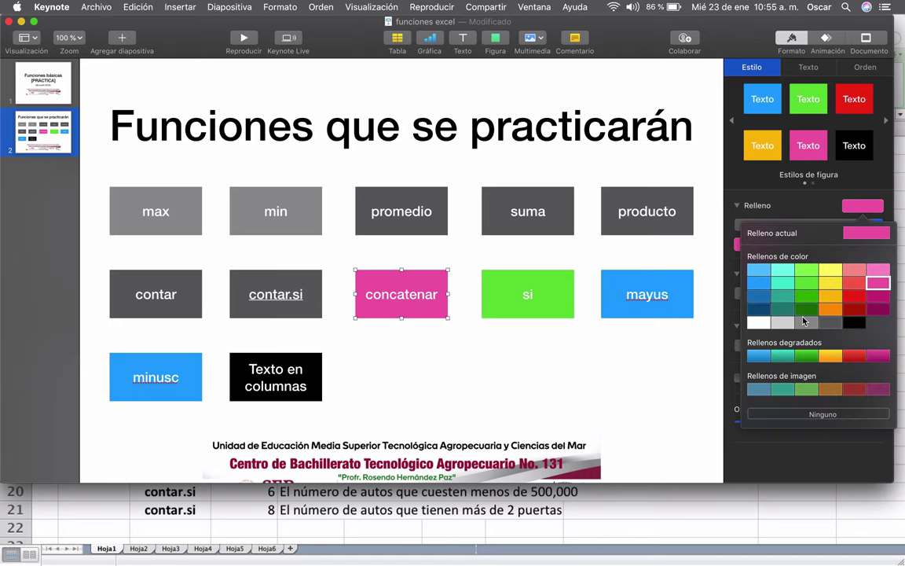
click(806, 322)
click(541, 297)
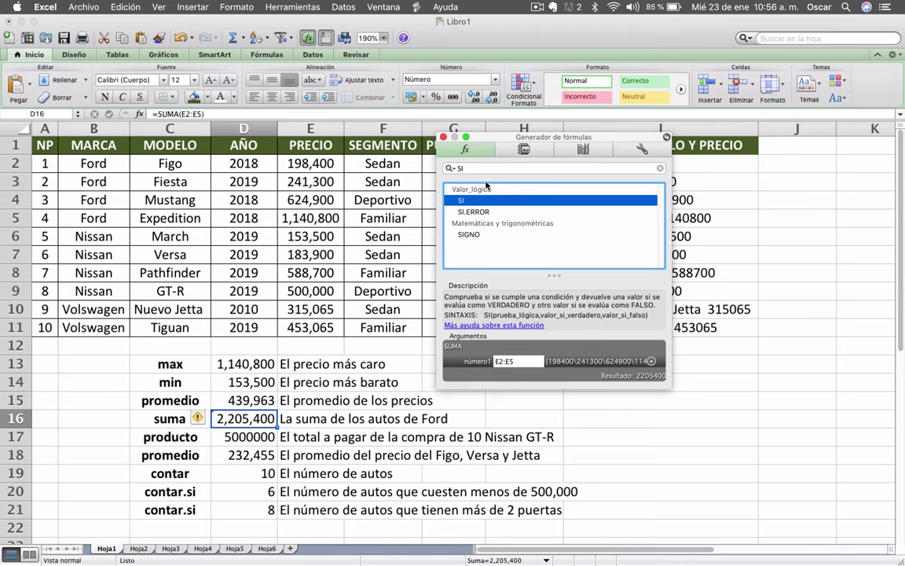
- Write the note in E22: Si el precio es mayor a 200,000 "No lo puedo comprar" "Apártame 2"
click(445, 138)
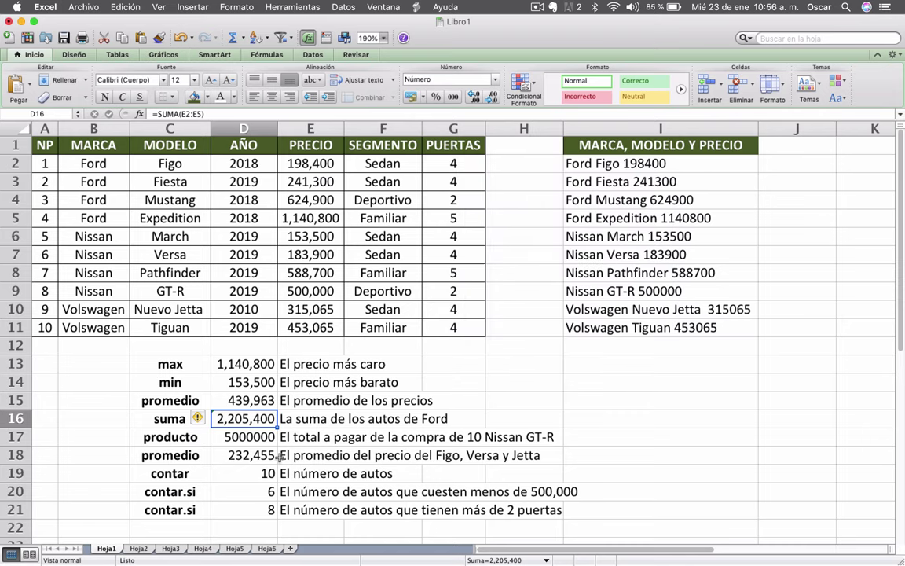
click(167, 526)
click(304, 524)
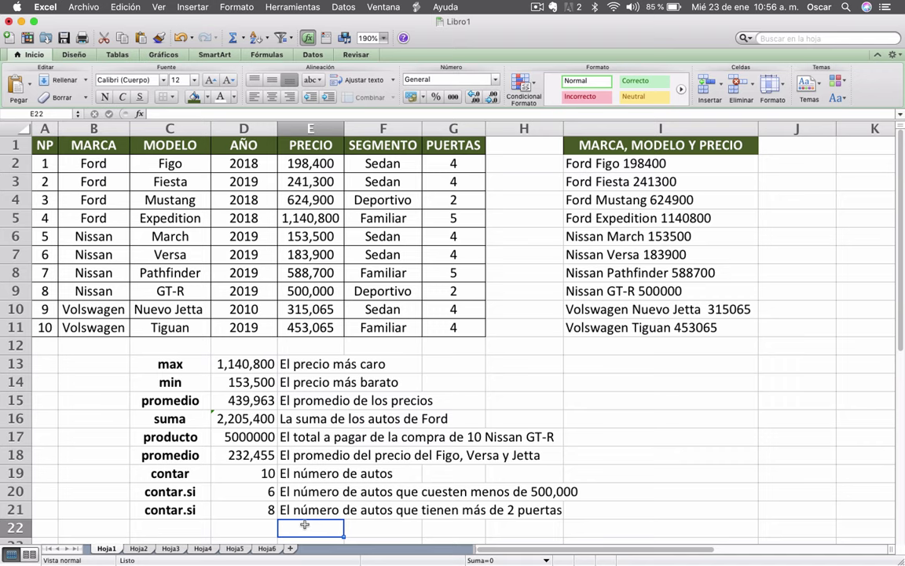
text(Si e)
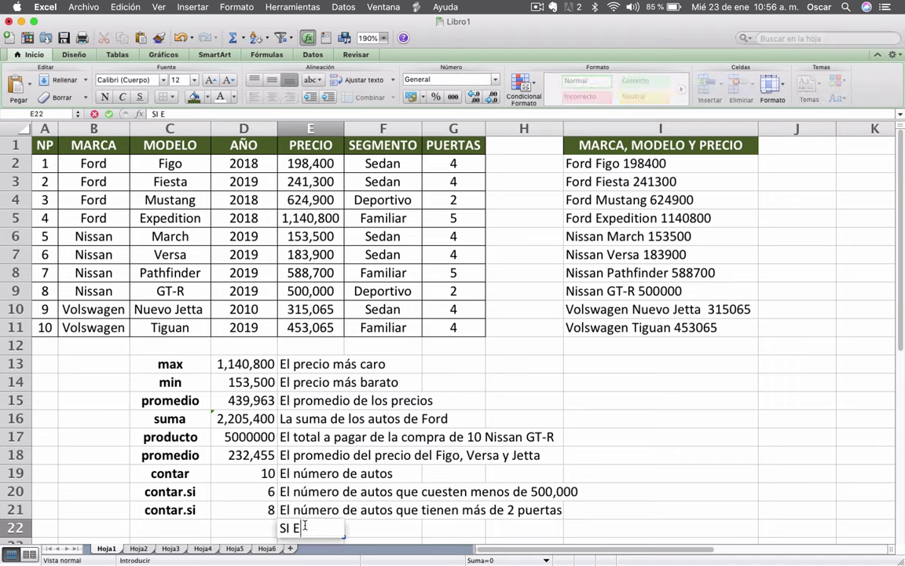
text(l precio es may)
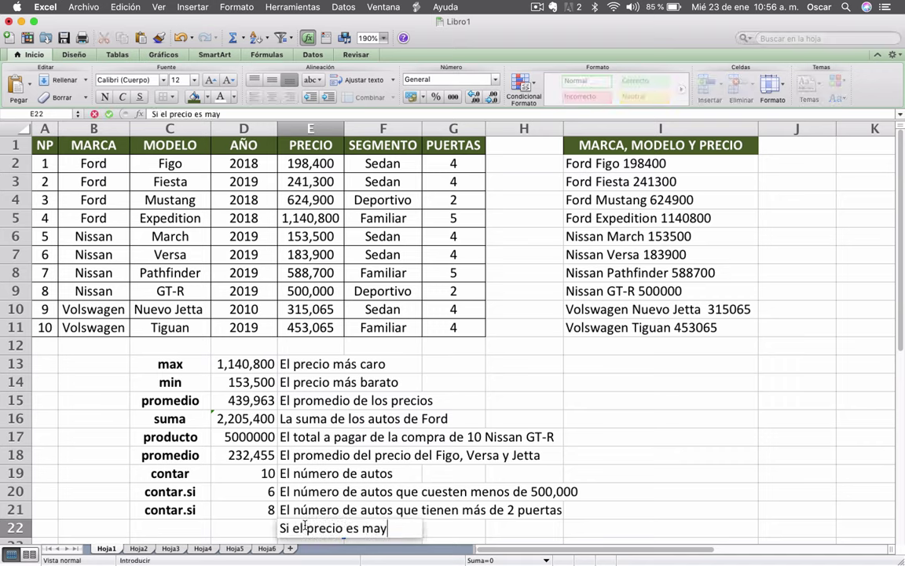
text(or a 20)
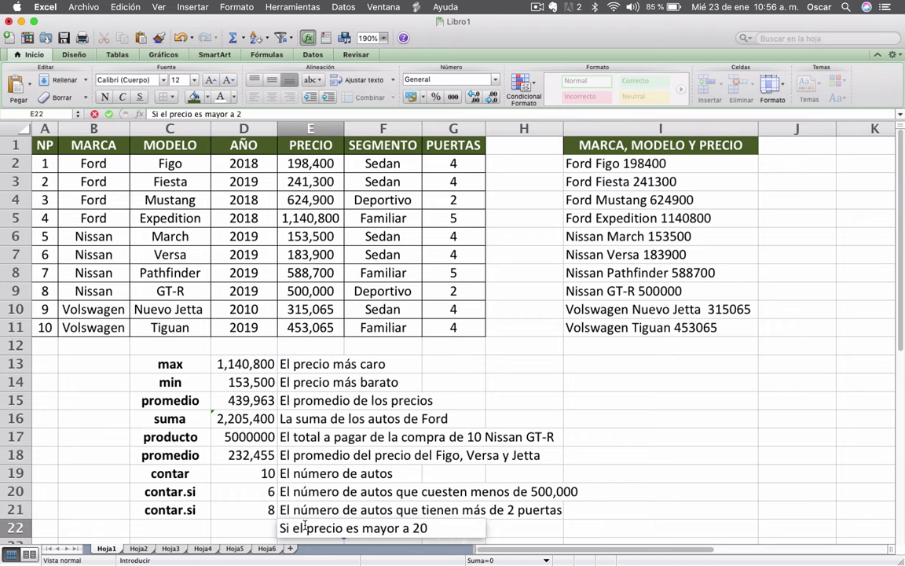
text(0,000 ")
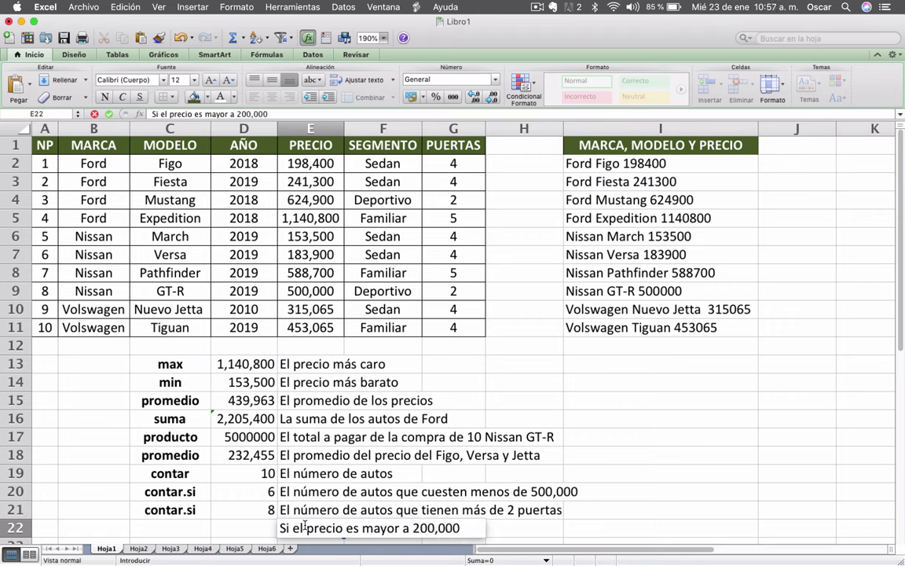
text(No)
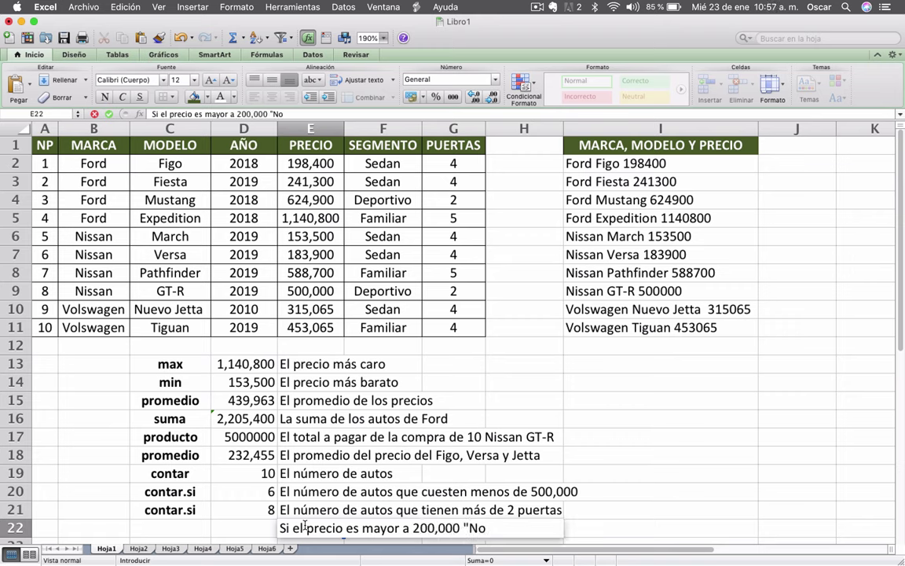
text( lo puedo comprar",)
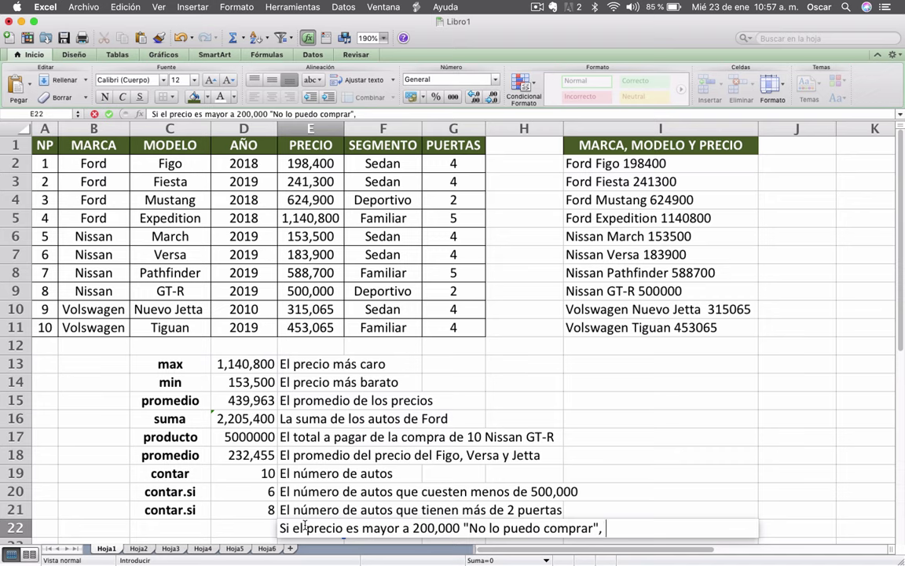
text("")
key(Left)
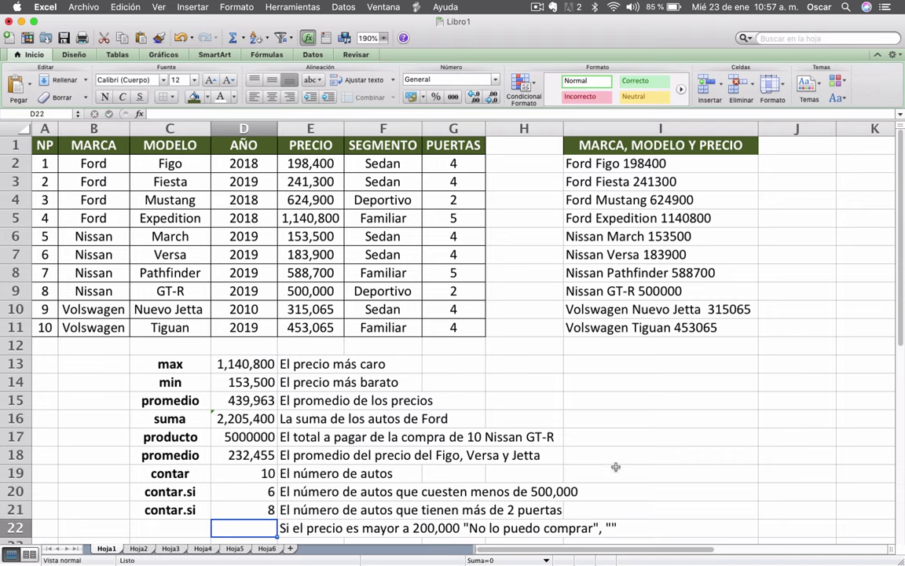
double_click(289, 529)
key(End)
key(Left)
text(Apártame 2)
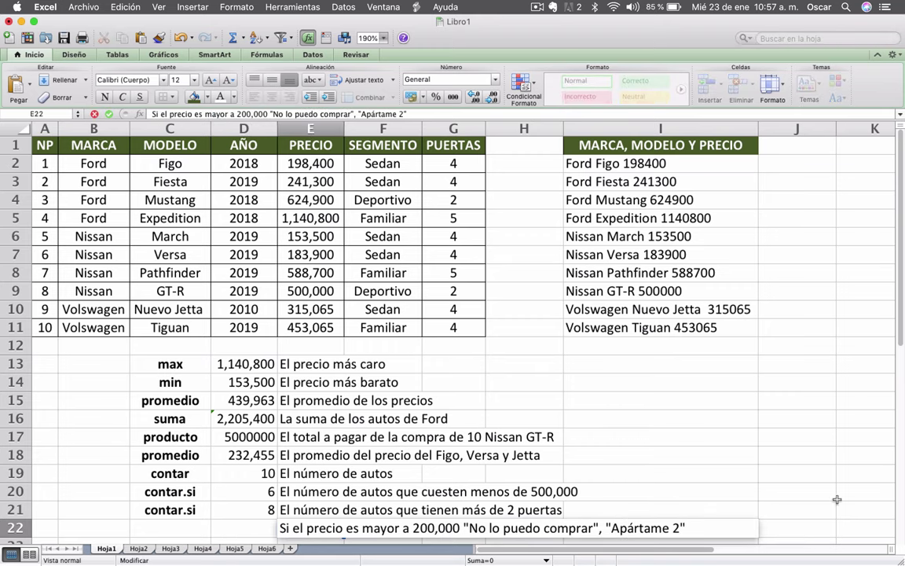
- Label row 22 with si in C22
click(172, 526)
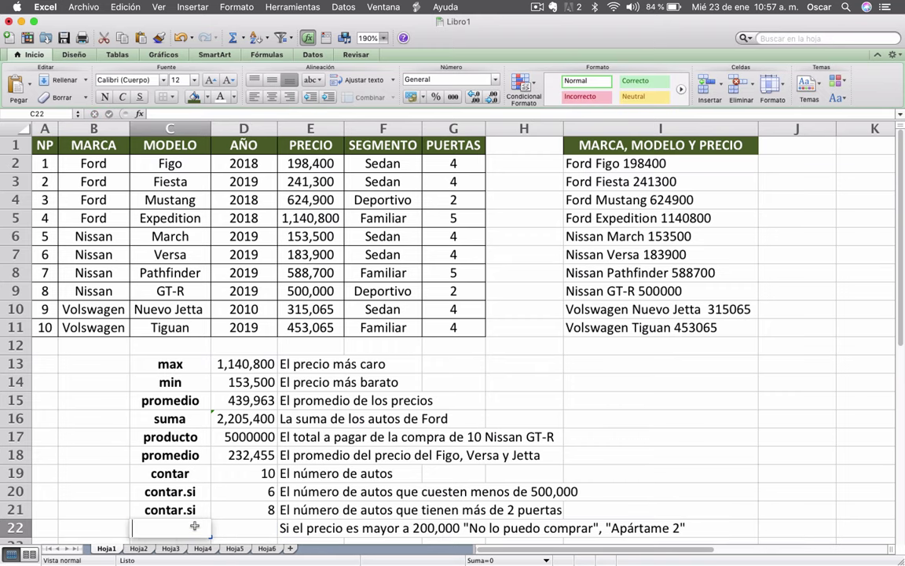
text(si)
key(Return)
key(Up)
key(Right)
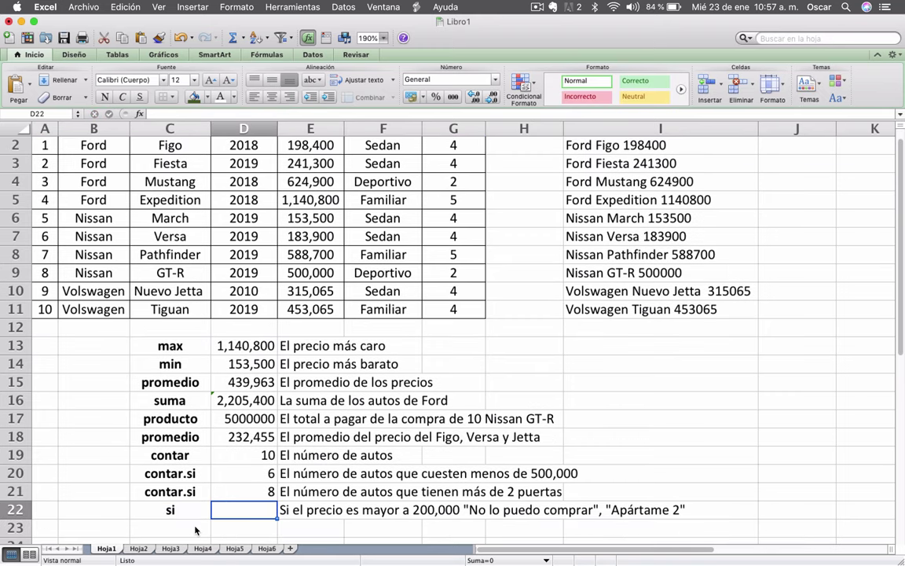
- Narrow the spacer columns J and H
scroll(197, 530, up, 1)
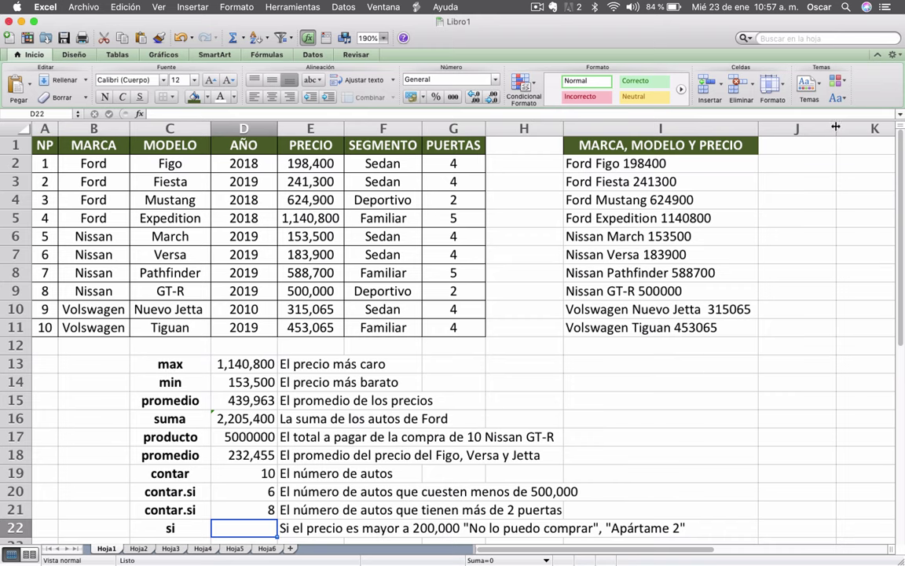
drag(837, 128, 774, 129)
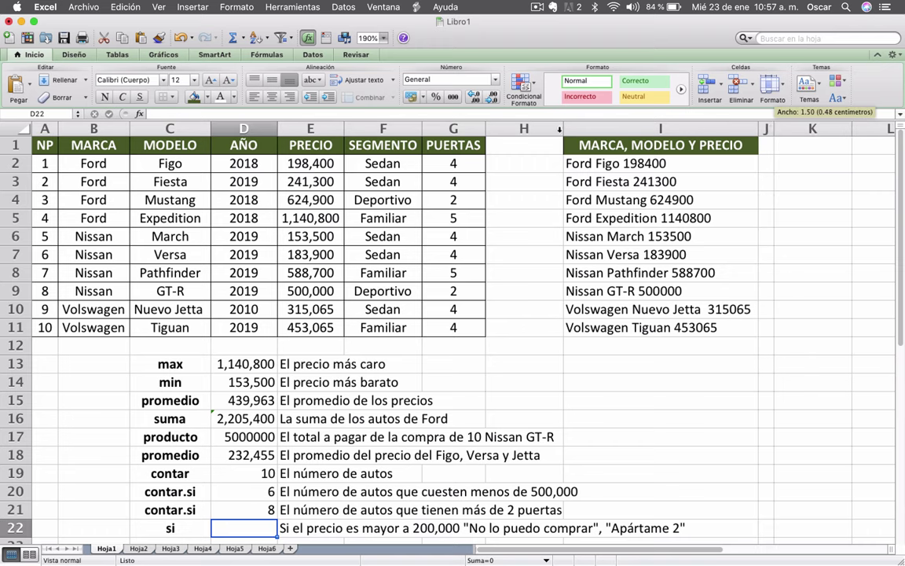
drag(560, 129, 504, 128)
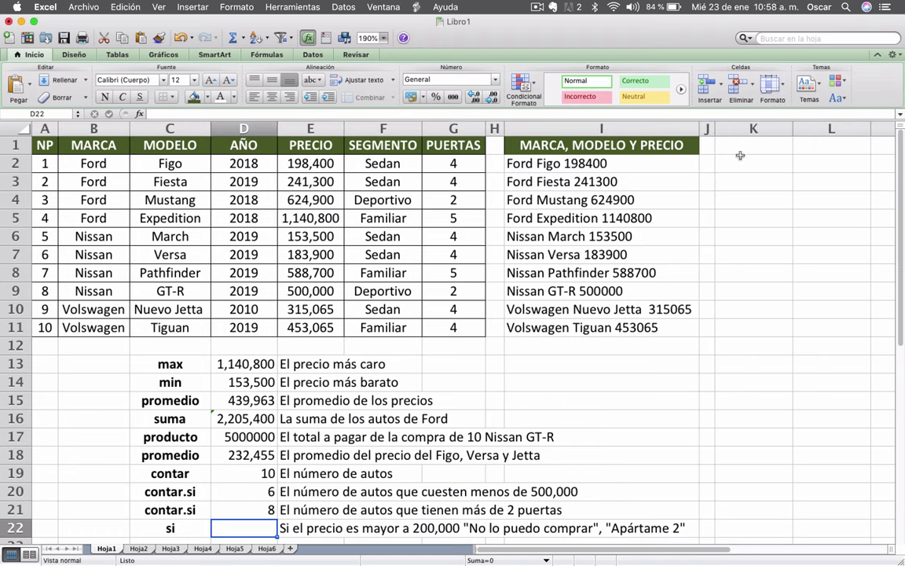
- Enter the header SI in cell K1
click(740, 155)
text(SI)
key(Return)
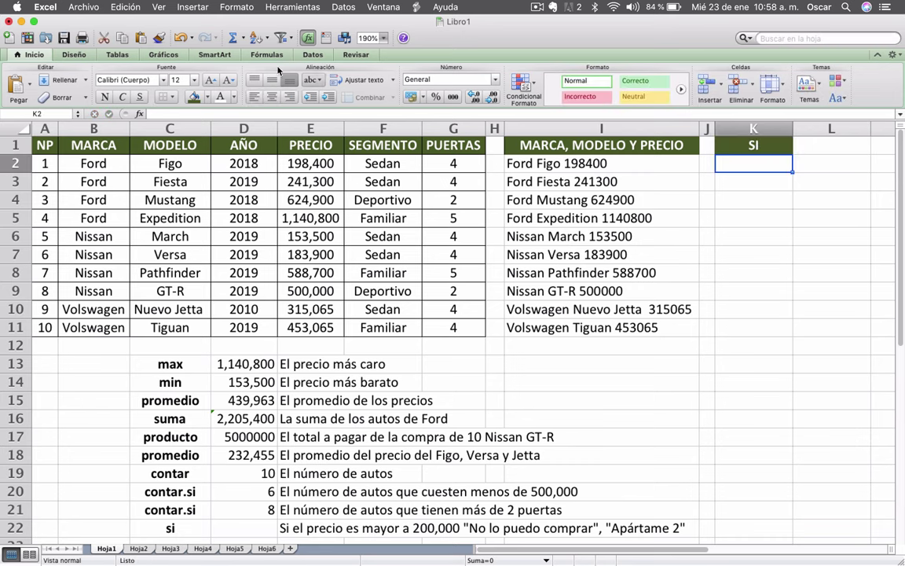
click(242, 38)
- Build =SI(E2>200000,"No lo puedo comprar","Apártame 2") in K2 with the Formula Builder
click(246, 120)
text(s)
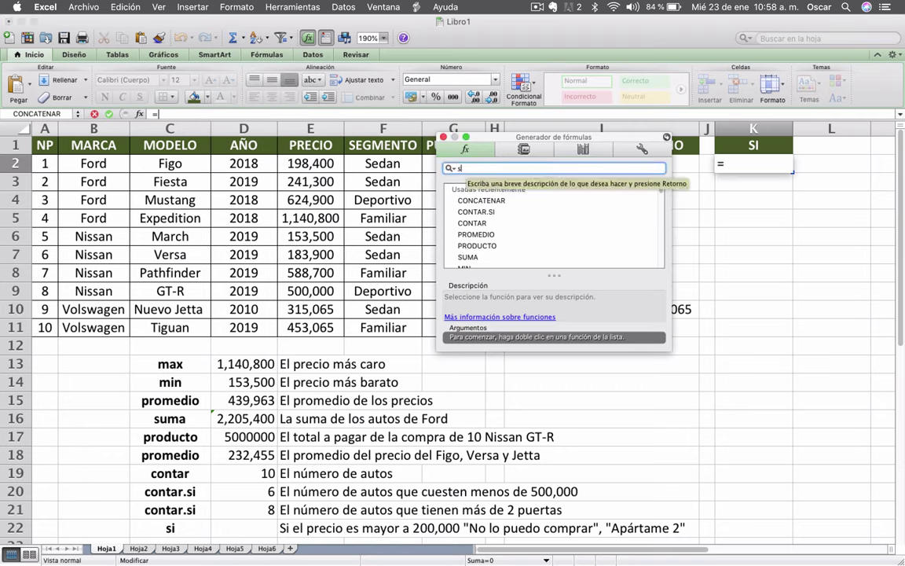
text(i)
key(Return)
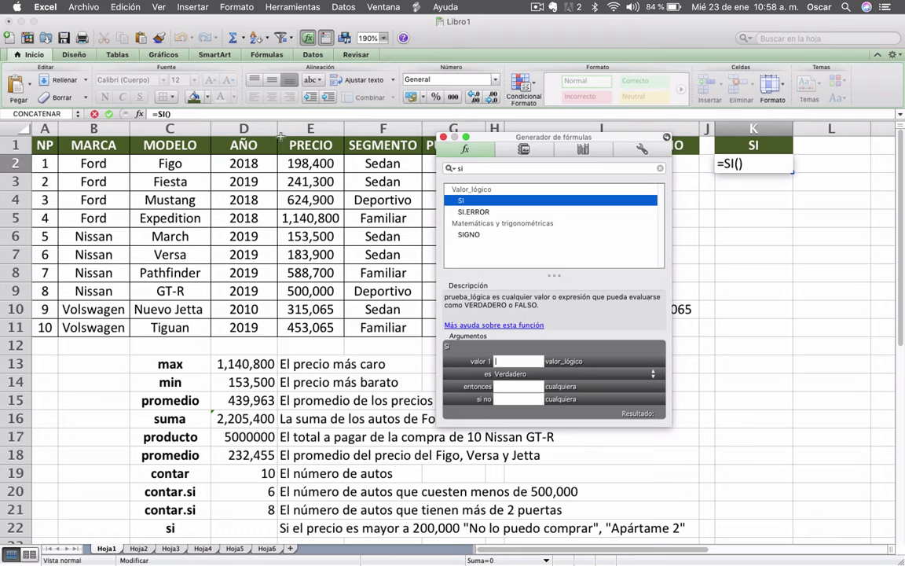
click(307, 161)
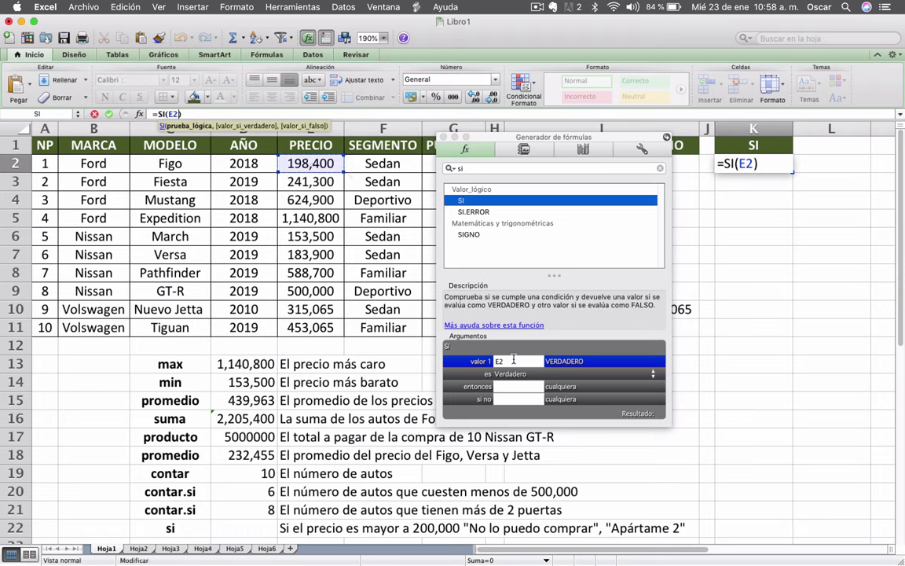
text(>)
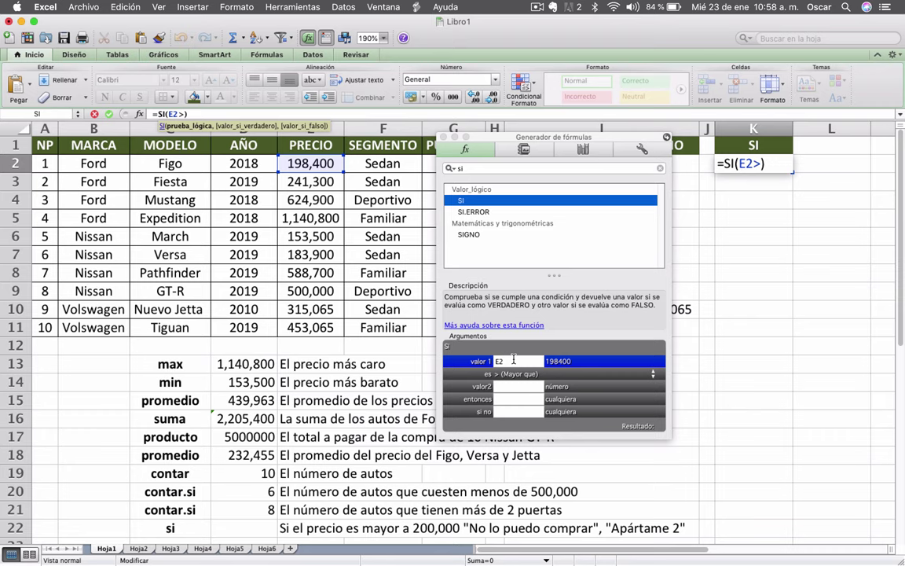
click(513, 386)
text(200000)
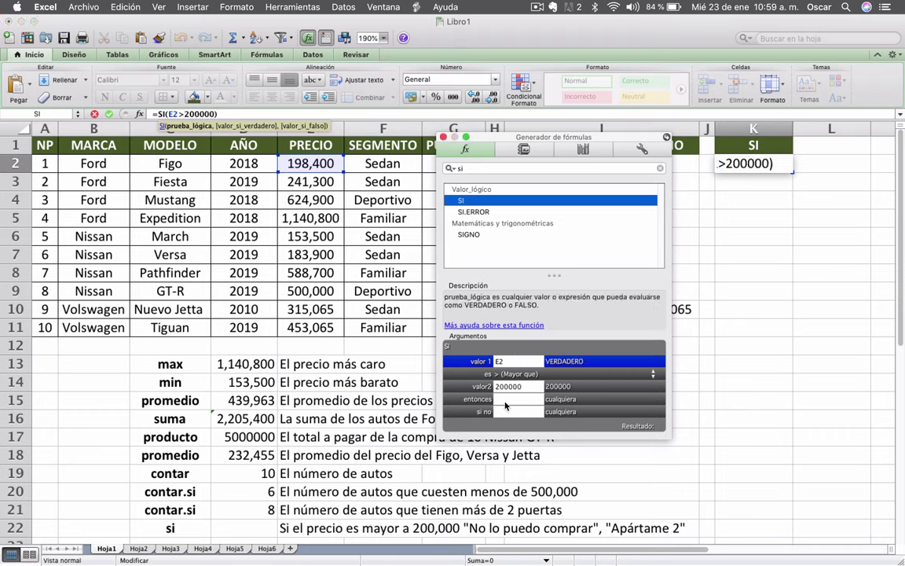
click(506, 402)
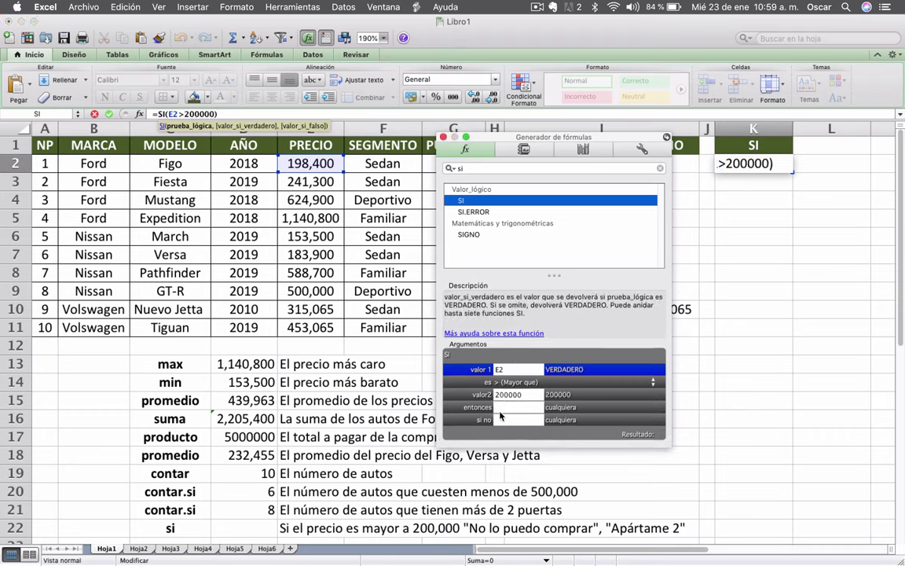
text(No)
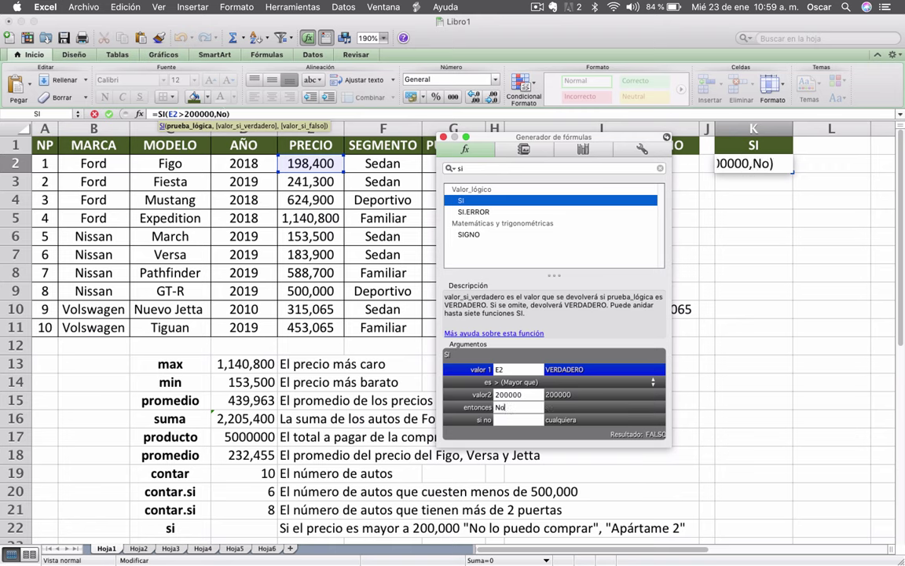
text( lo puedo com)
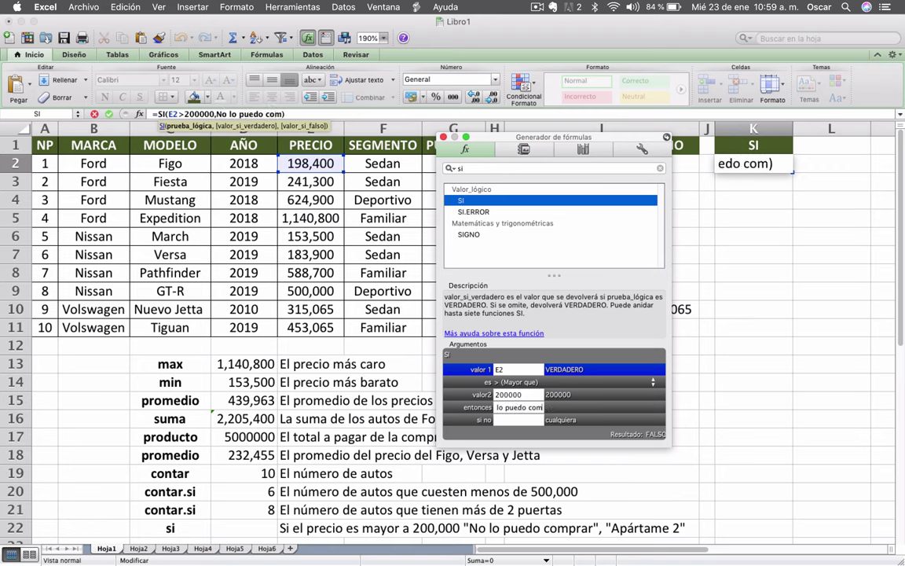
text(prar)
click(519, 422)
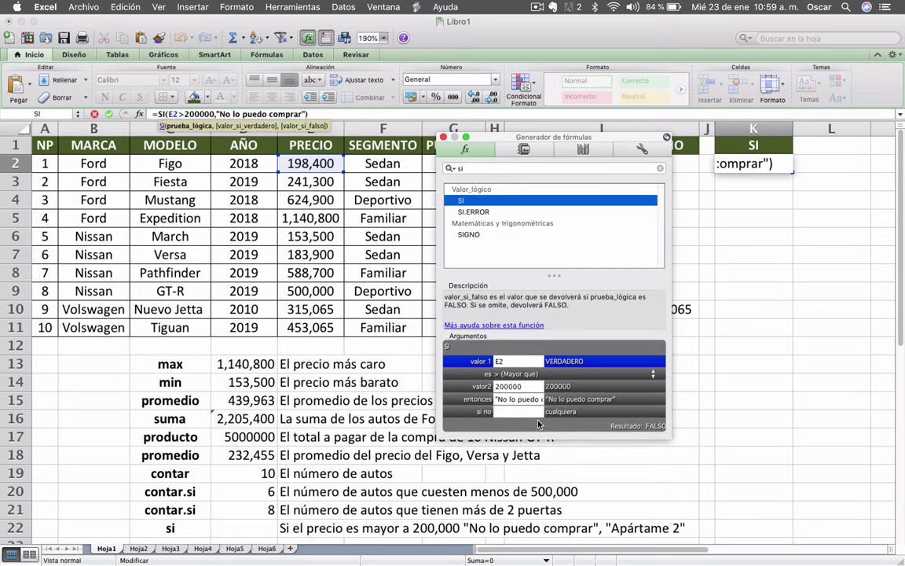
text(Ap)
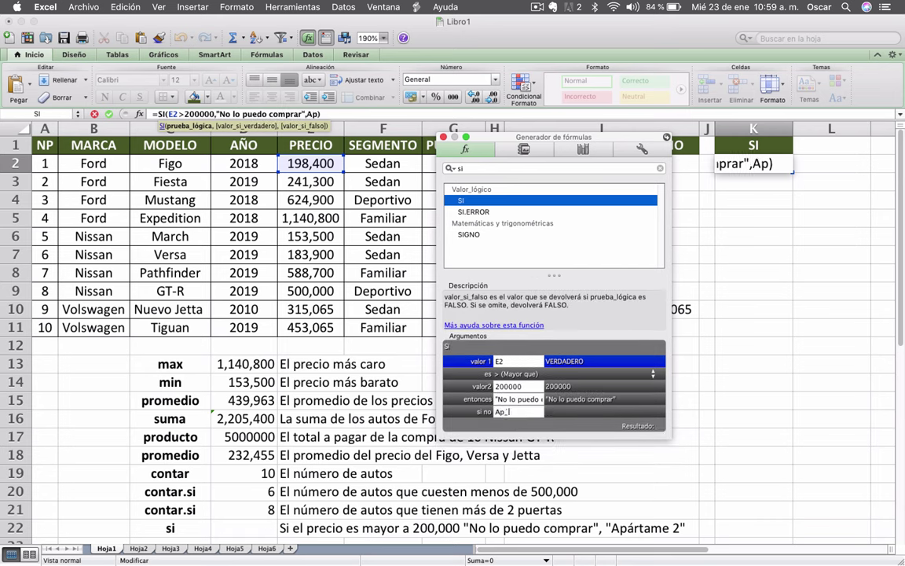
text(ártame 2)
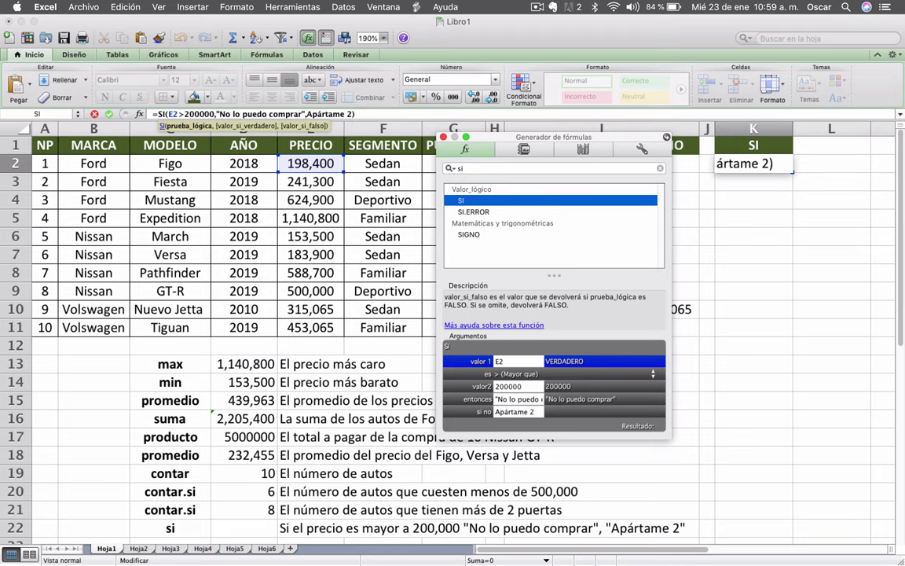
key(Return)
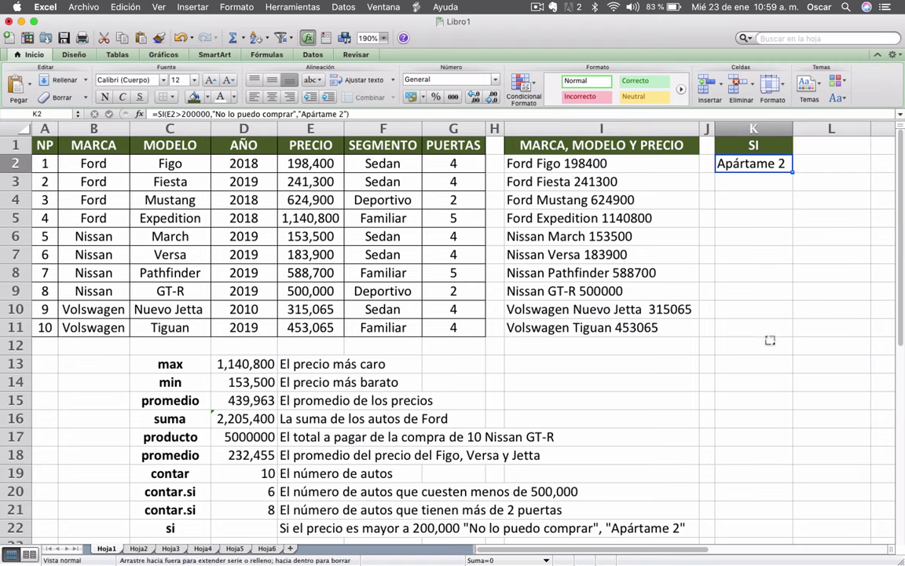
- Fill the SI formula down to K11 and widen column K to fit 'No lo puedo comprar'
drag(791, 175, 771, 330)
drag(793, 128, 847, 128)
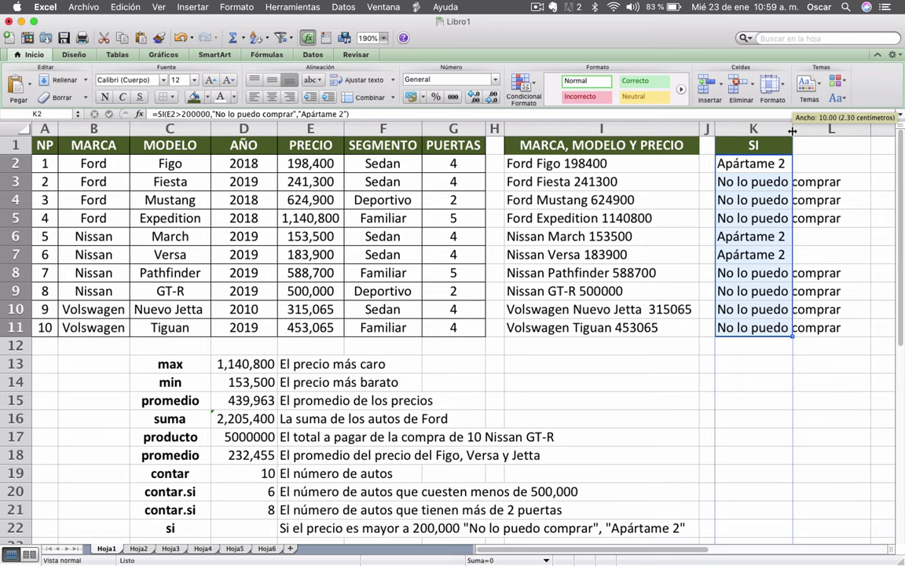
click(761, 202)
click(760, 163)
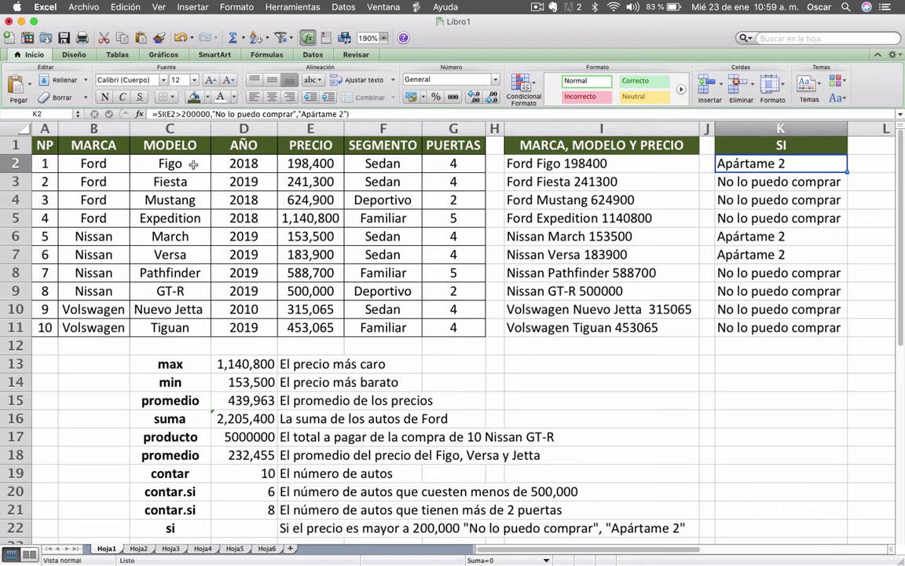
- Check the SI formulas in column K against the prices in column E, leaving K2 unchanged
click(302, 181)
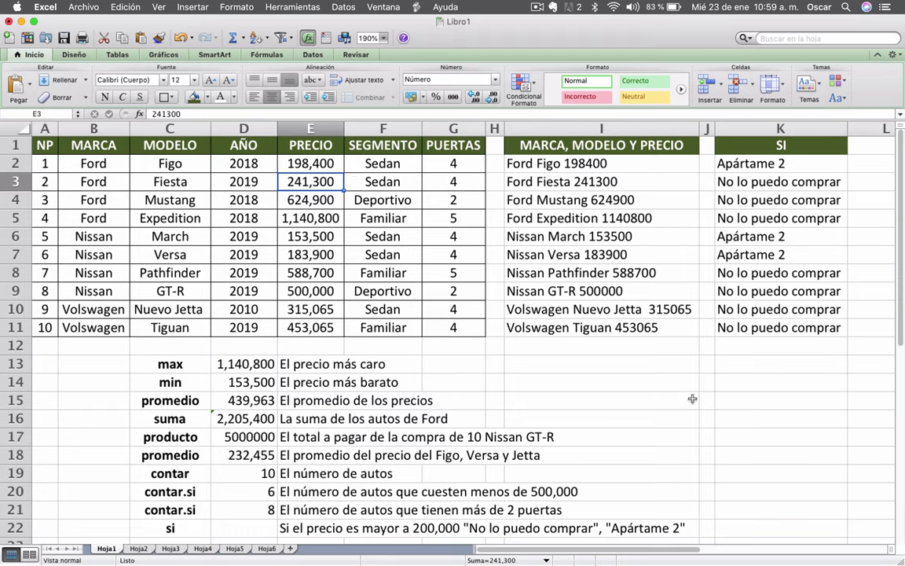
click(750, 182)
click(743, 200)
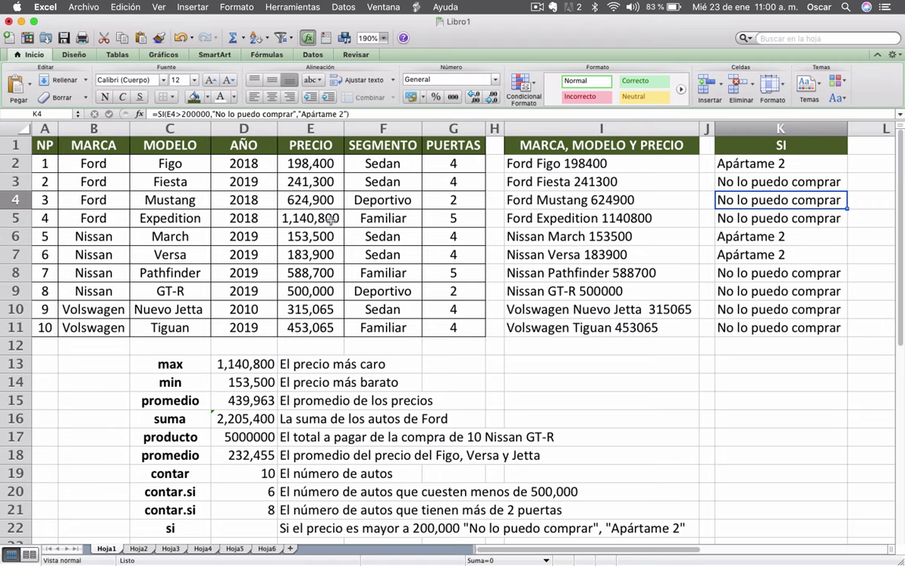
click(743, 234)
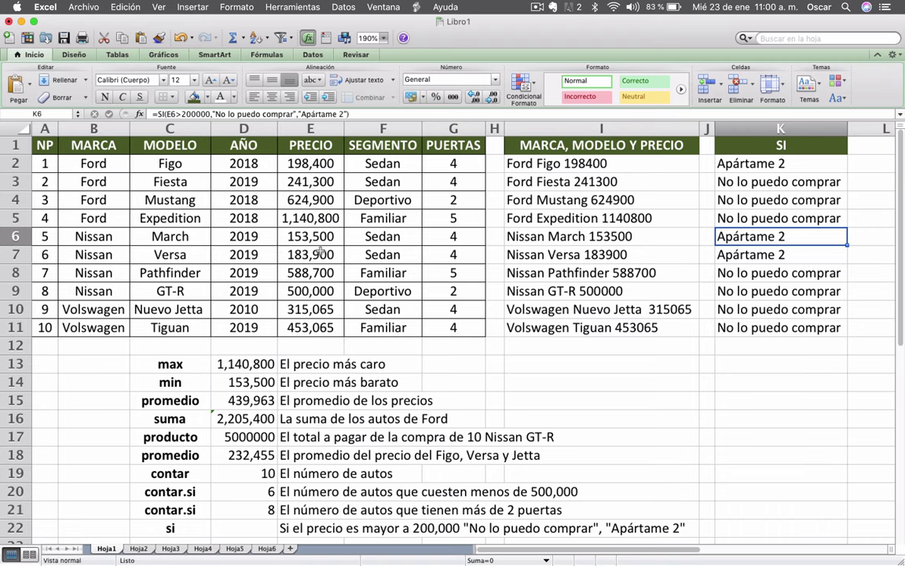
click(303, 252)
click(774, 274)
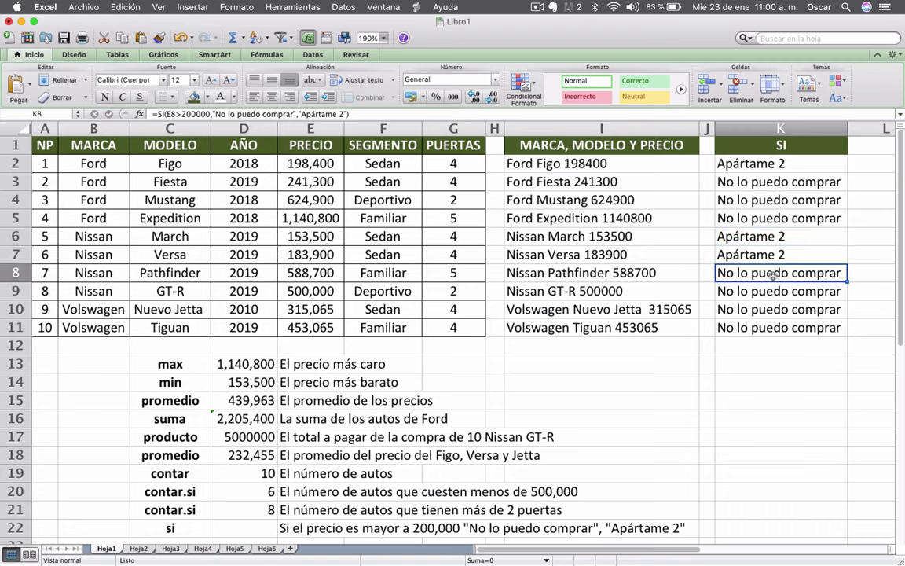
click(753, 292)
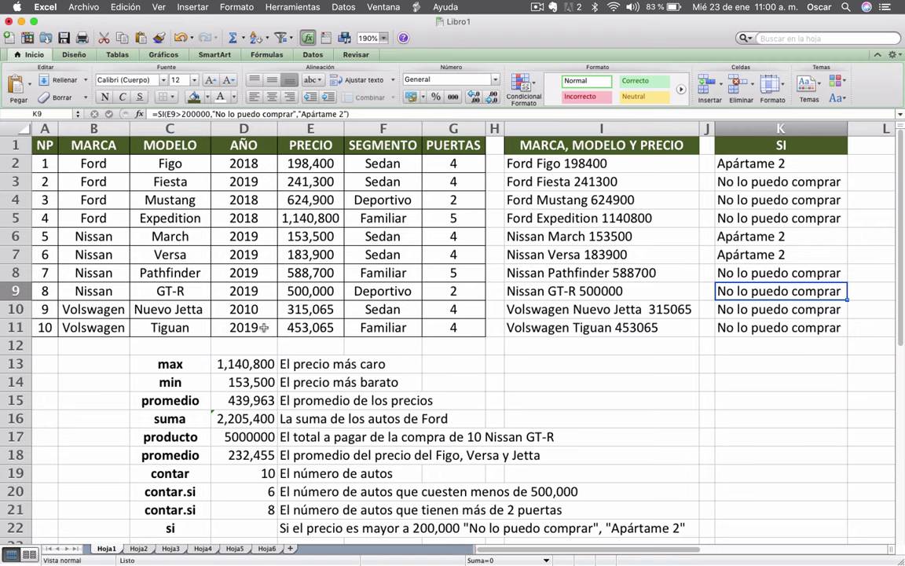
key(Down)
key(Down)
key(Up)
key(Up)
key(Up)
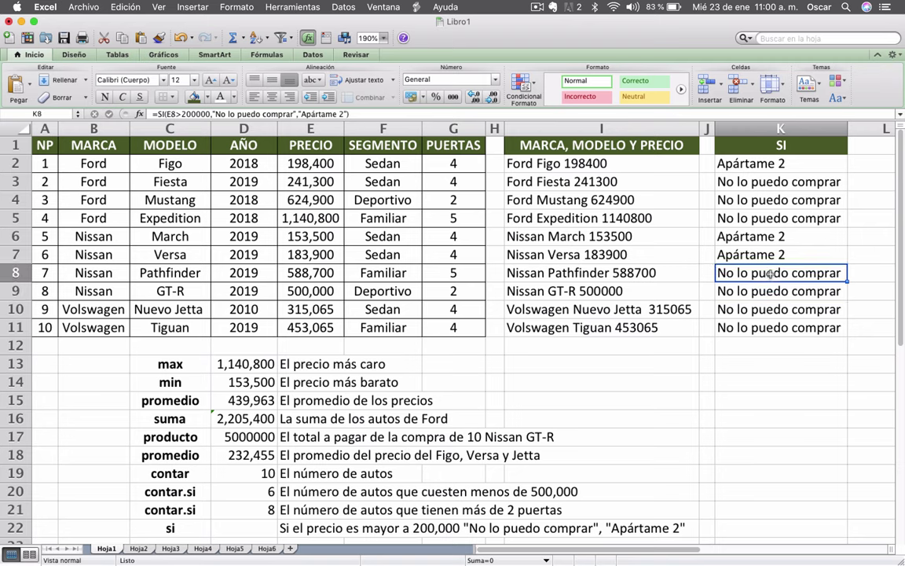
key(Up)
key(Up)
key(Up)
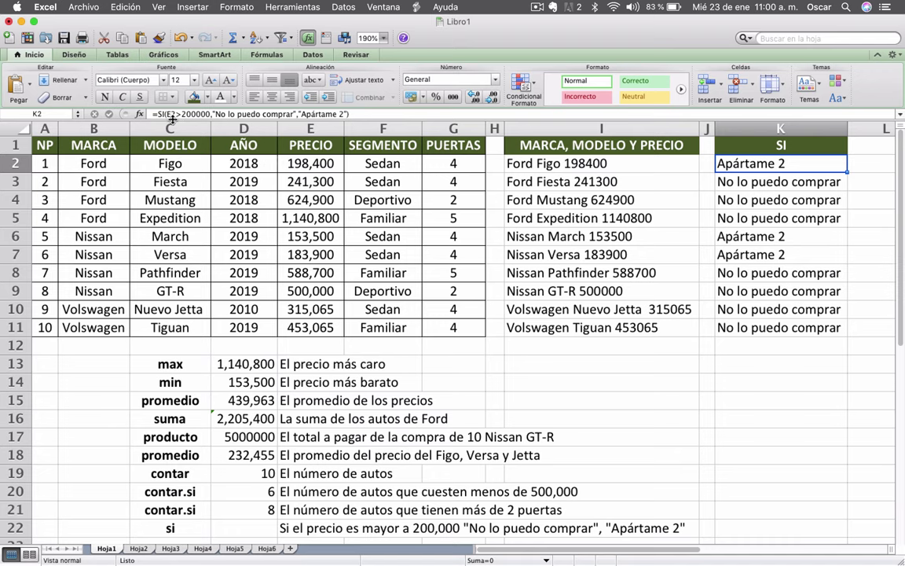
double_click(739, 164)
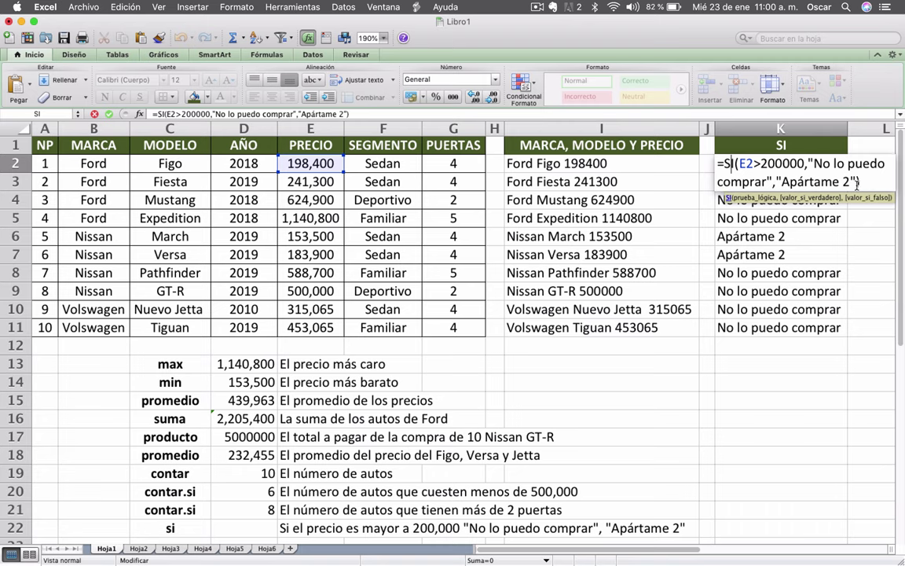
click(727, 348)
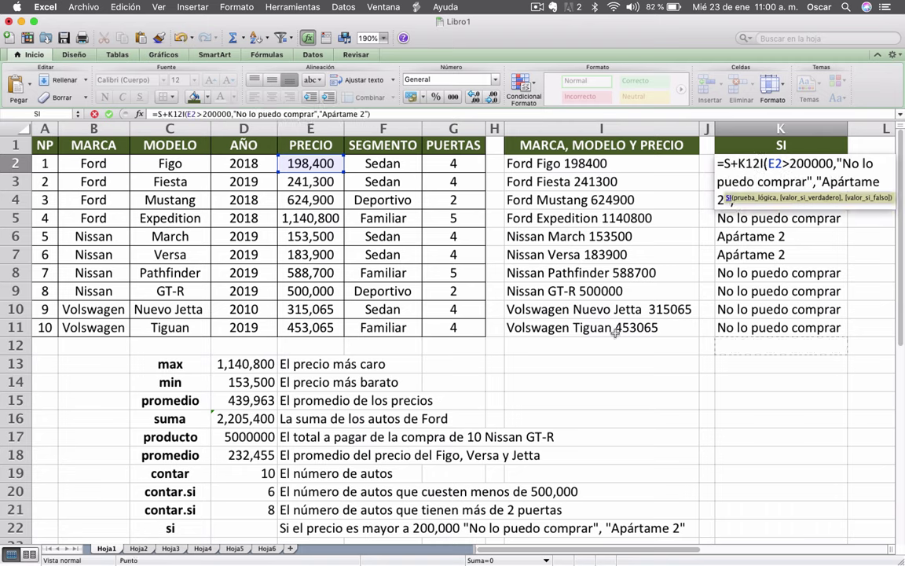
key(Escape)
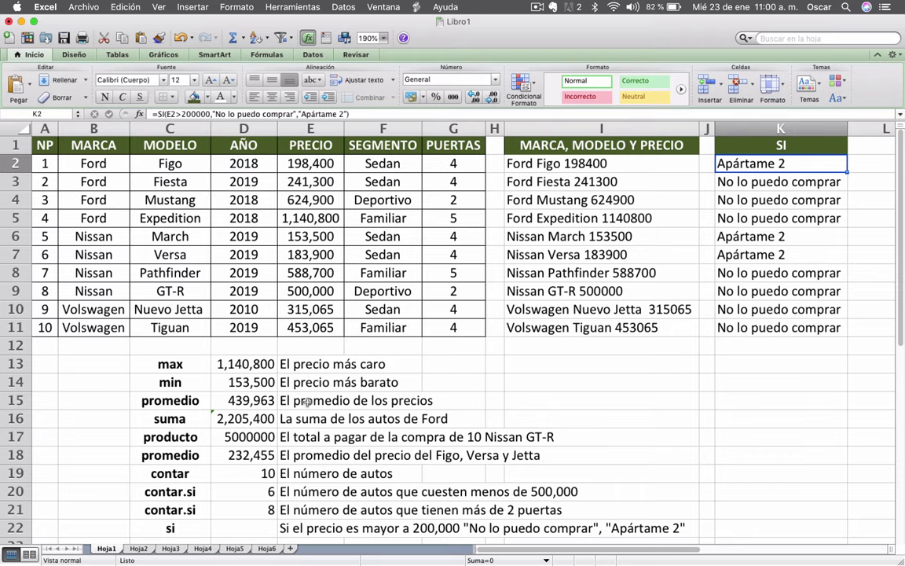
- In Keynote, change the si shape's fill to dark grey
key(ctrl+Up)
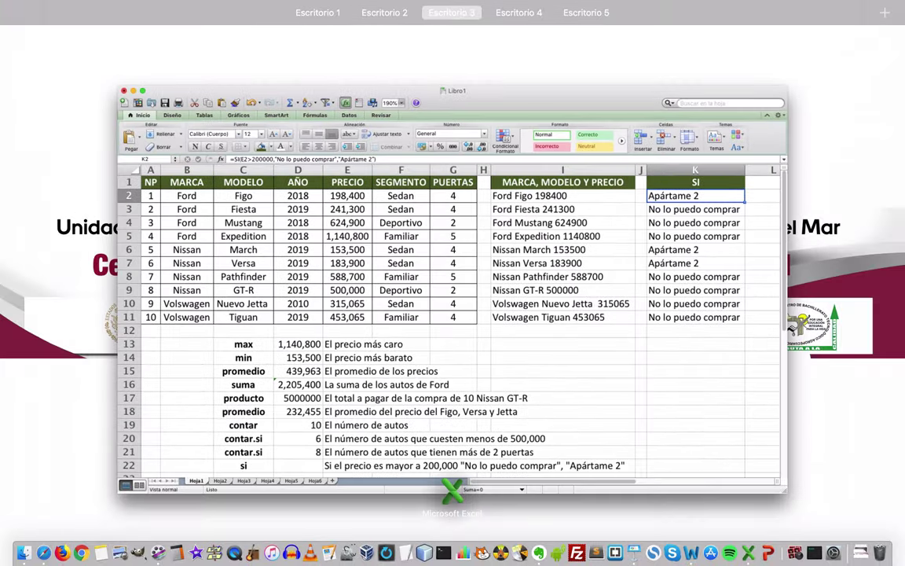
click(368, 181)
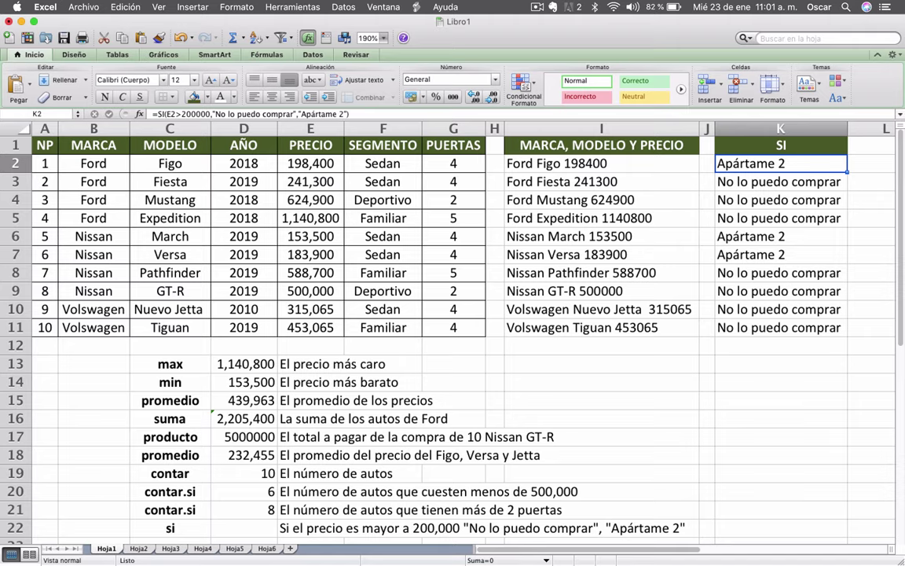
key(ctrl+Up)
key(ctrl+Up)
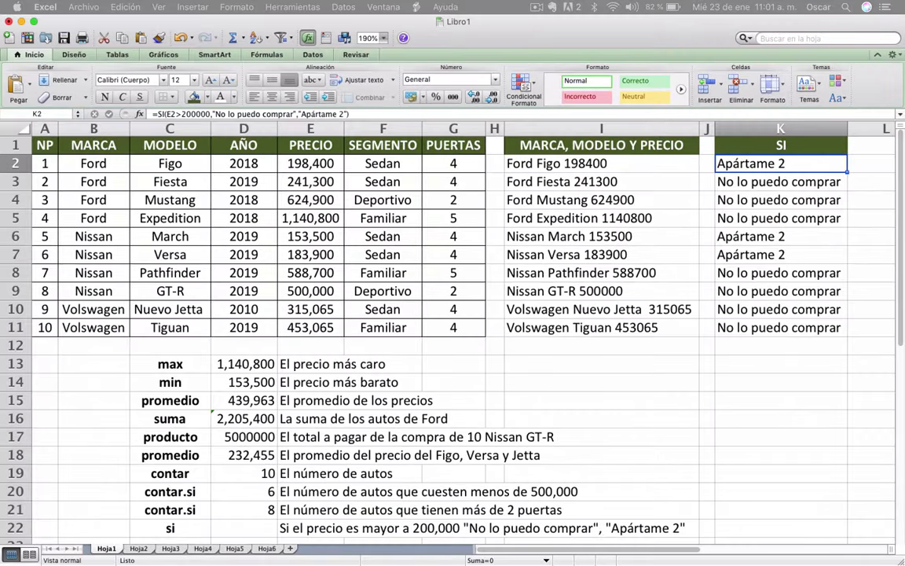
key(super+Tab)
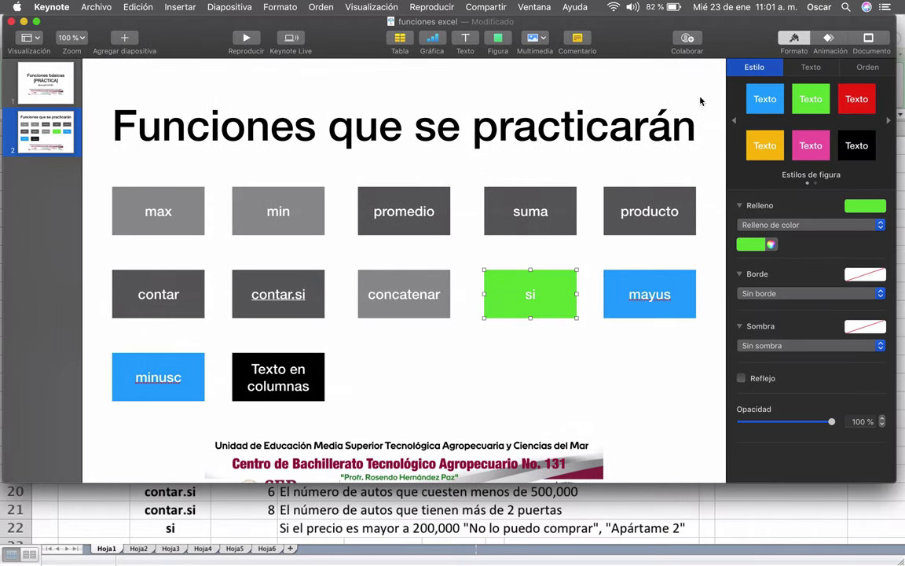
click(881, 225)
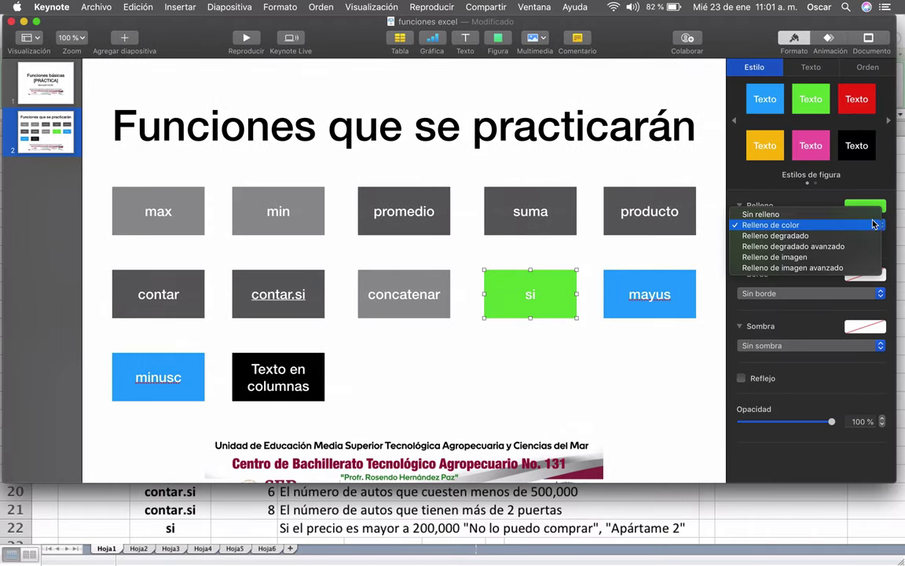
click(778, 225)
click(866, 206)
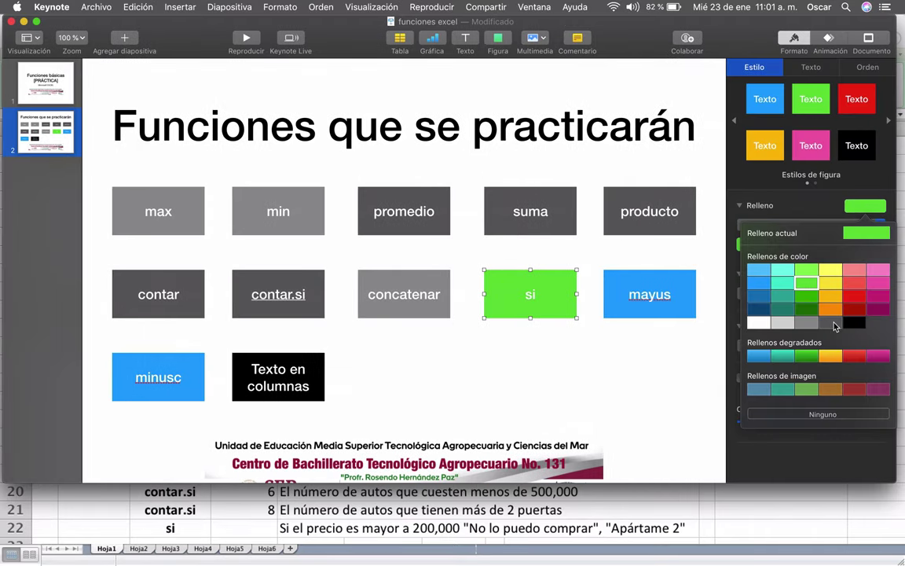
click(835, 327)
- Minimize Keynote to bring the Excel sheet back to the front
click(404, 149)
drag(490, 24, 467, 14)
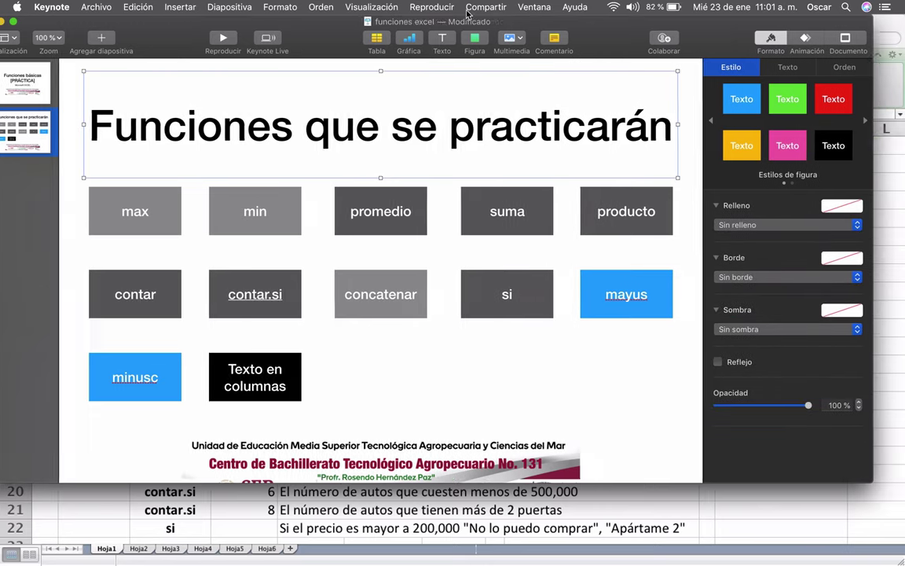
key(super+m)
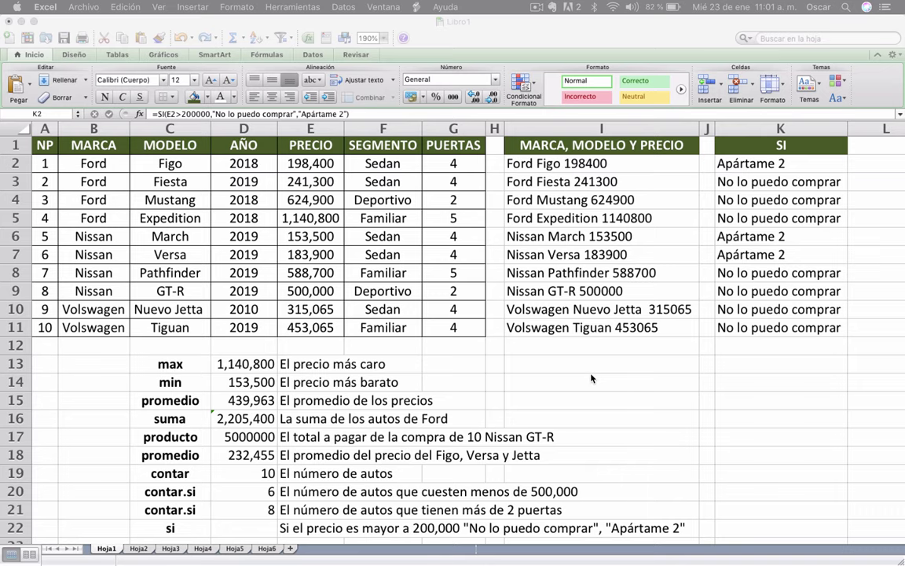
- Enter the heading MAYUS in M1 and widen column M
scroll(592, 378, right, 6)
click(560, 163)
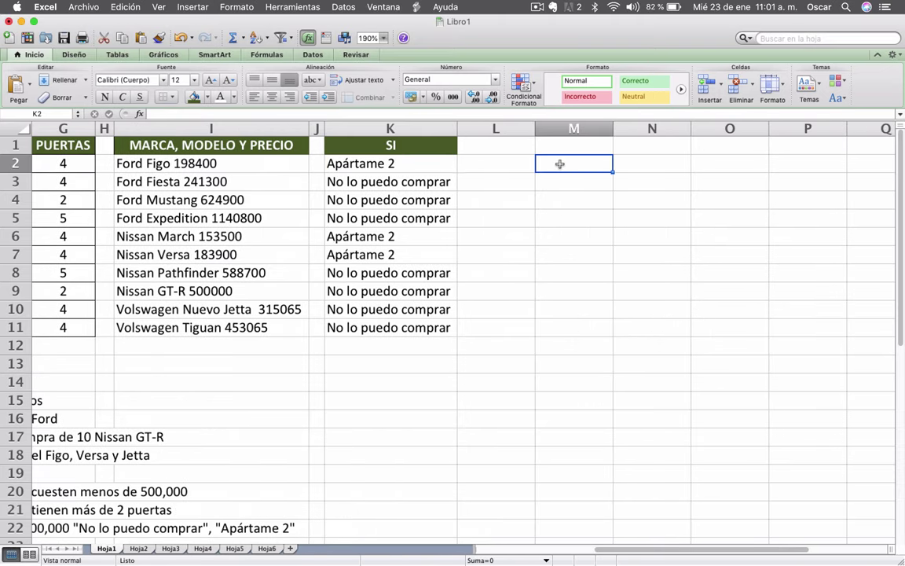
click(573, 143)
text(a)
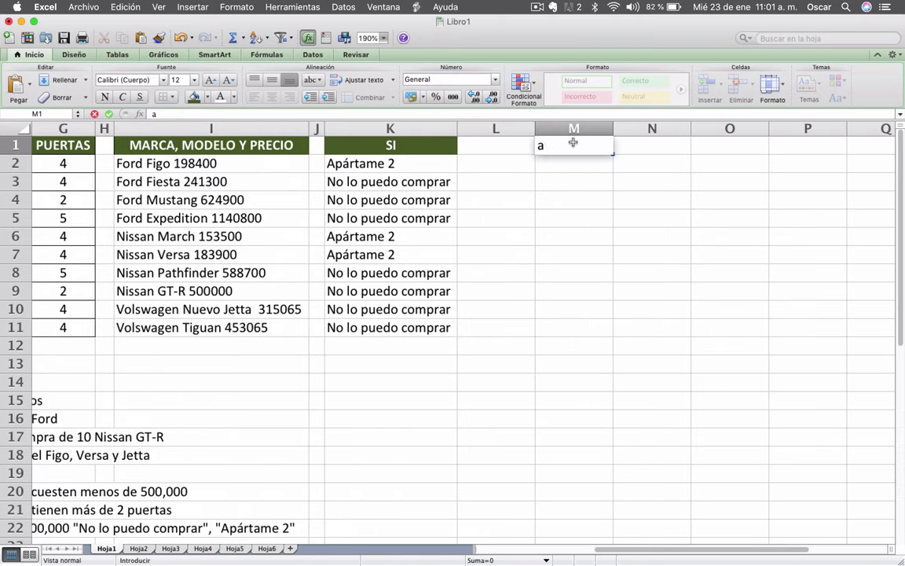
text(MAYUS)
key(Return)
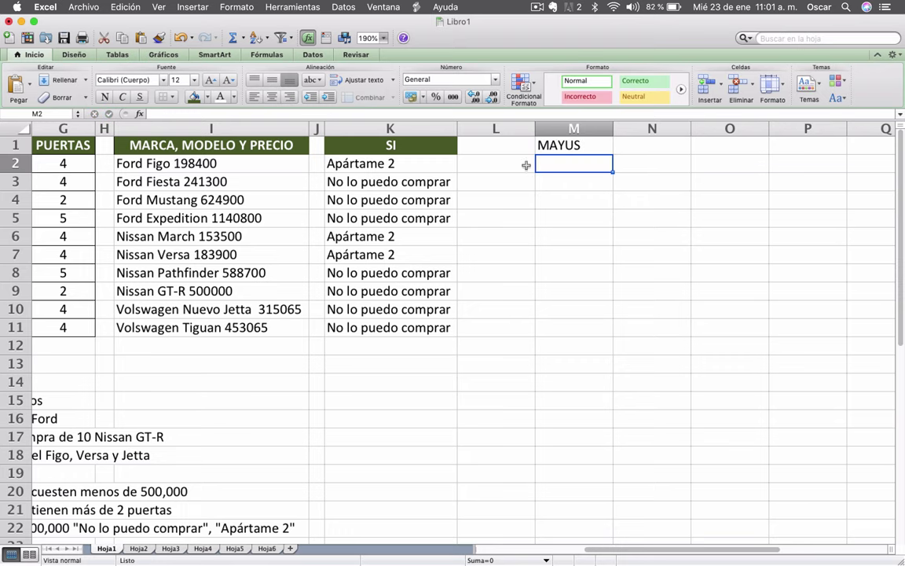
click(560, 148)
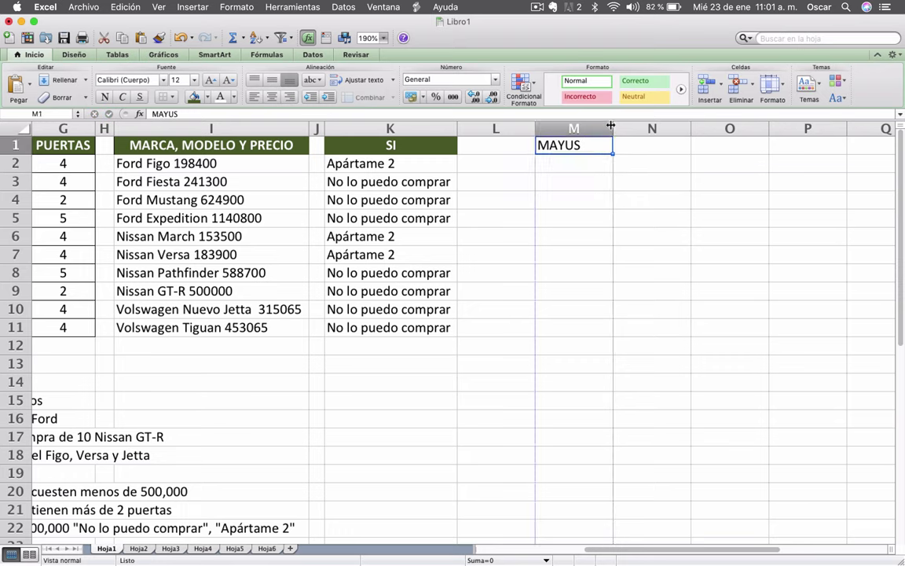
drag(613, 128, 651, 132)
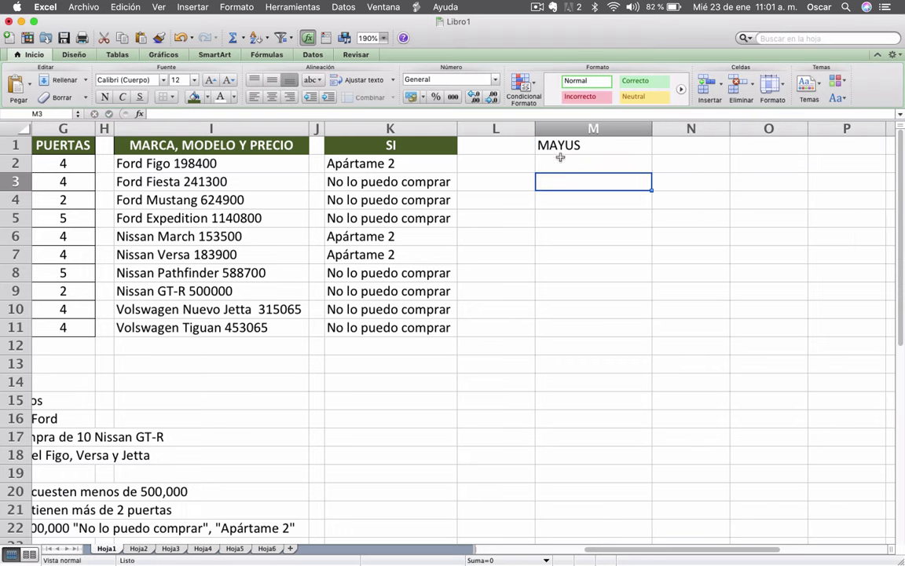
- Look up the uppercase text function in the function list, leaving M2 empty
click(560, 161)
click(242, 37)
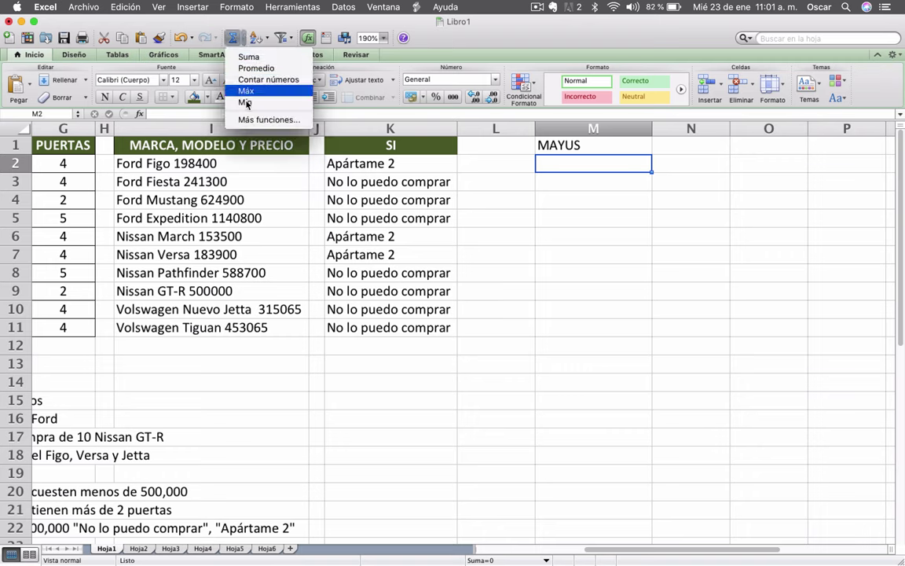
click(240, 121)
text(MAYUS)
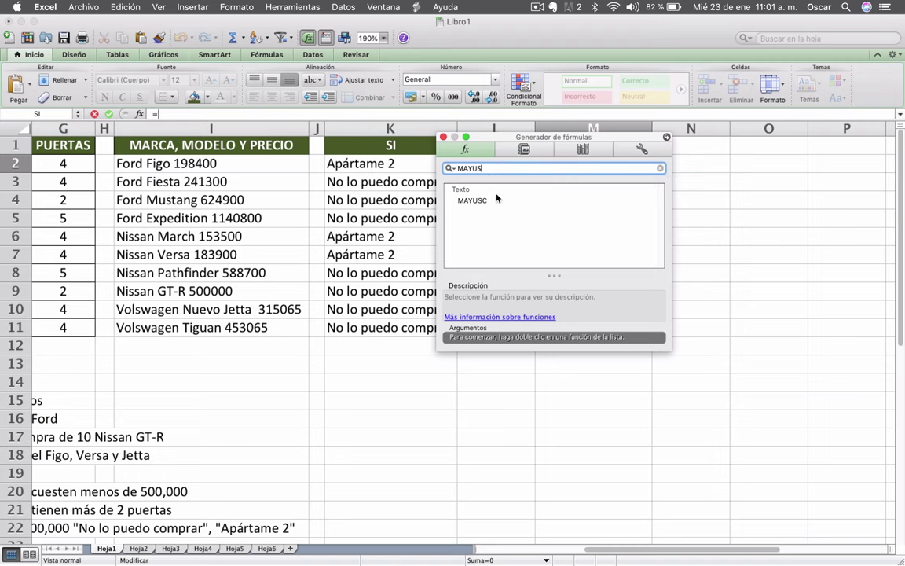
click(484, 201)
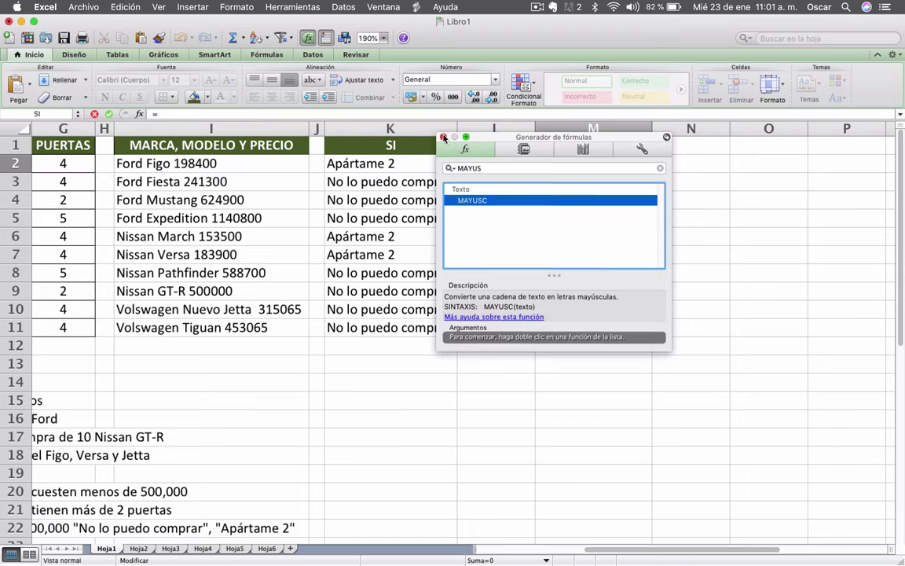
click(444, 138)
double_click(603, 153)
click(604, 154)
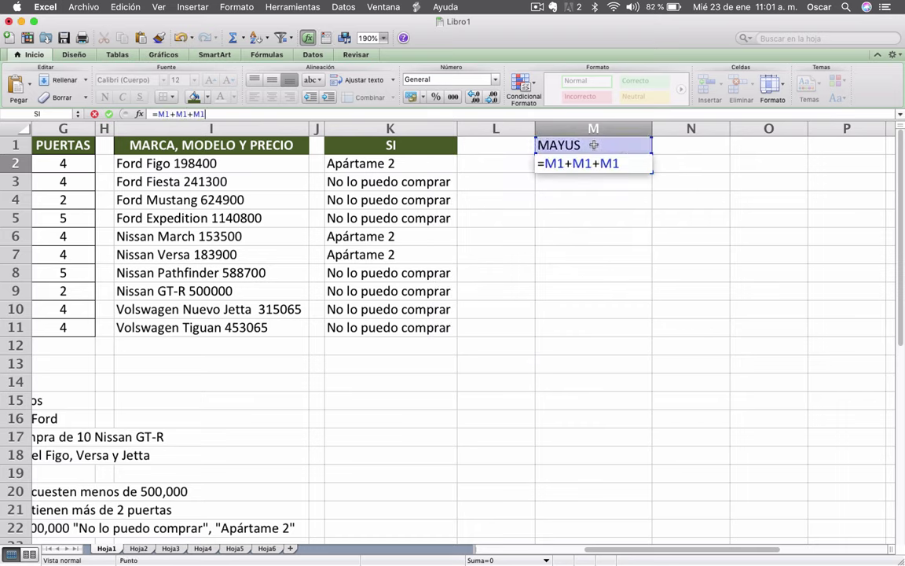
key(Escape)
- Correct the heading to MAYUSC and enter =MAYUSC(I2) in M2
double_click(594, 145)
text(C)
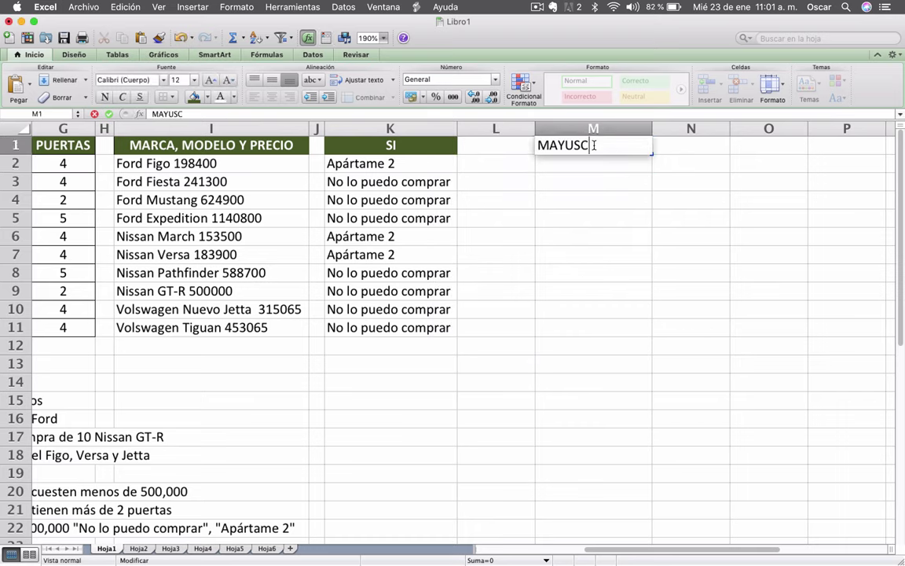
key(Return)
text(=)
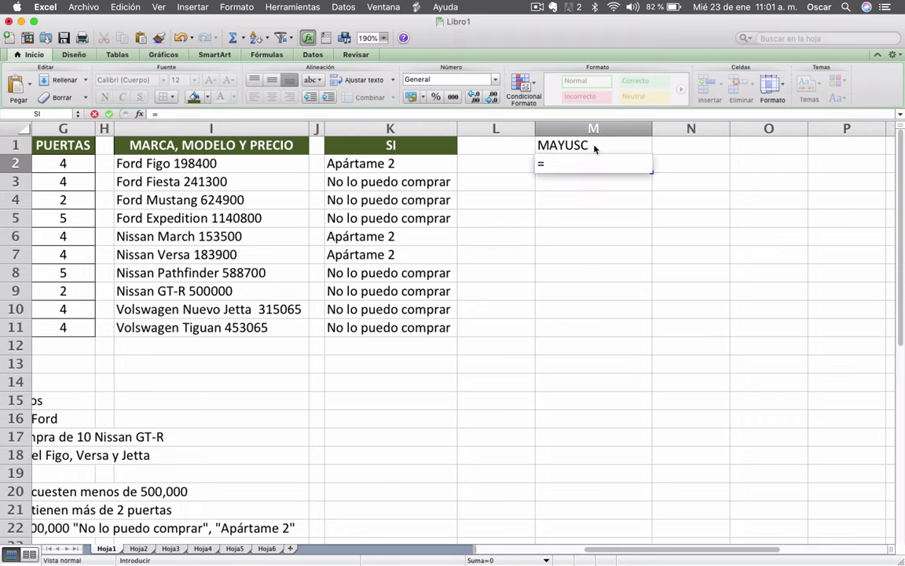
text(MAYUSC)
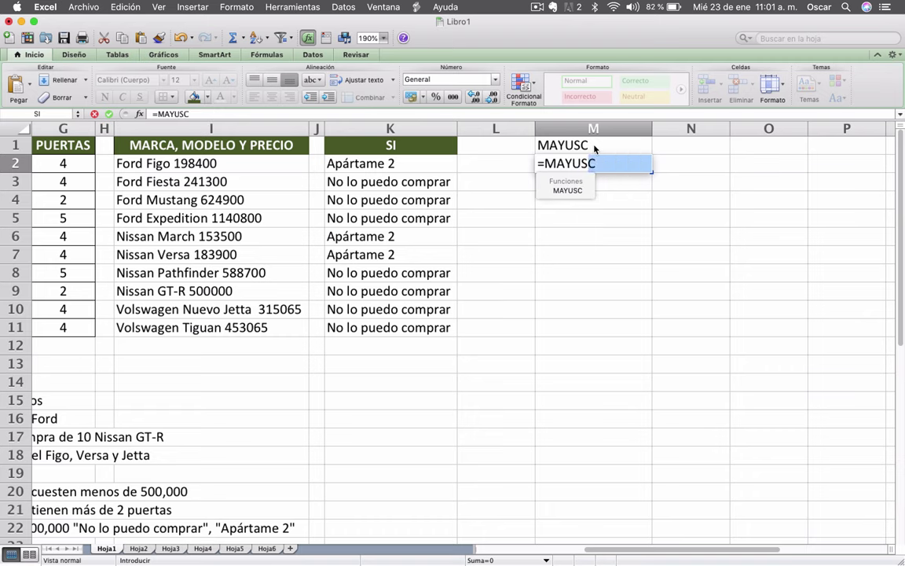
text(()
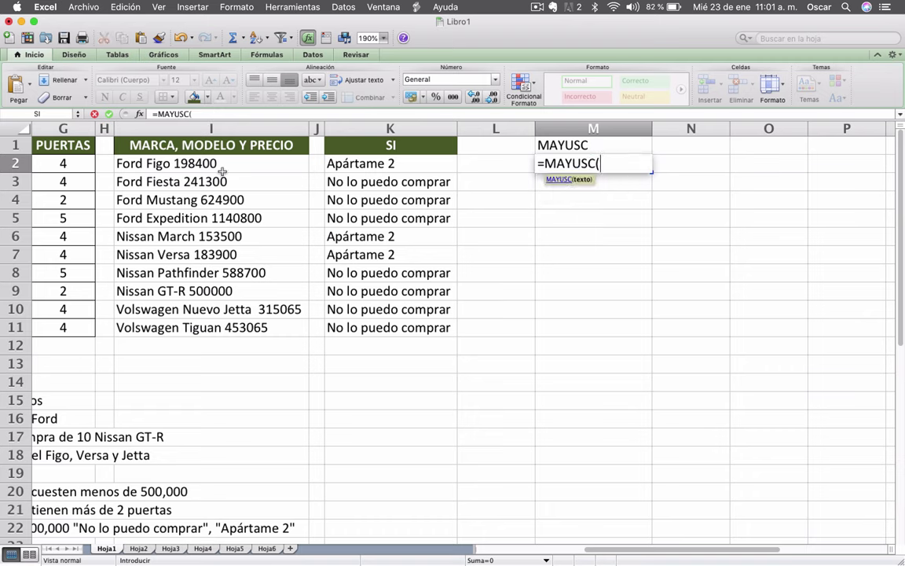
click(188, 166)
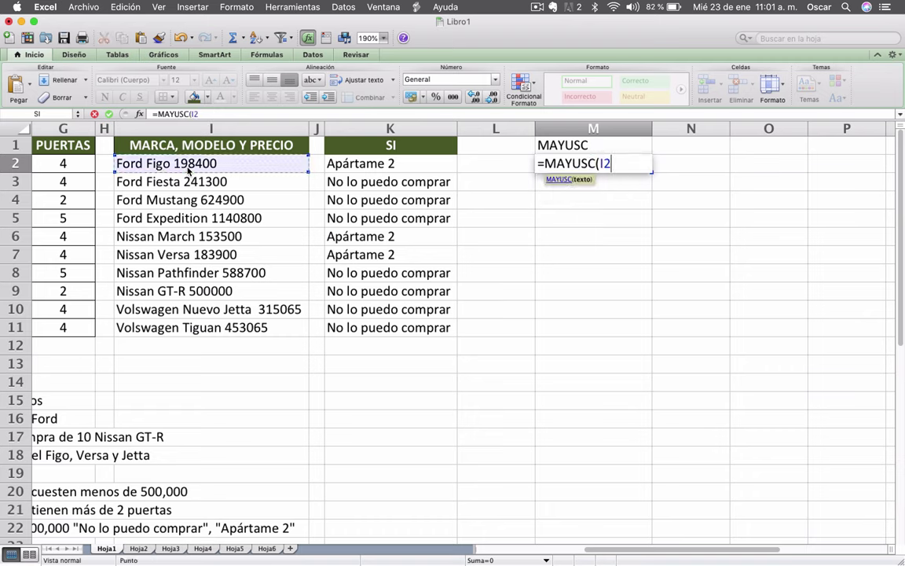
text())
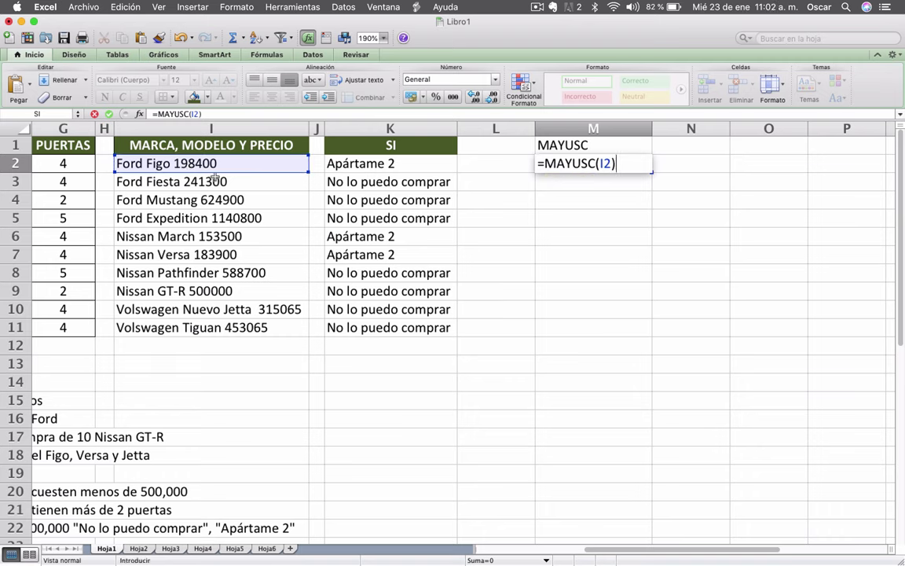
key(Return)
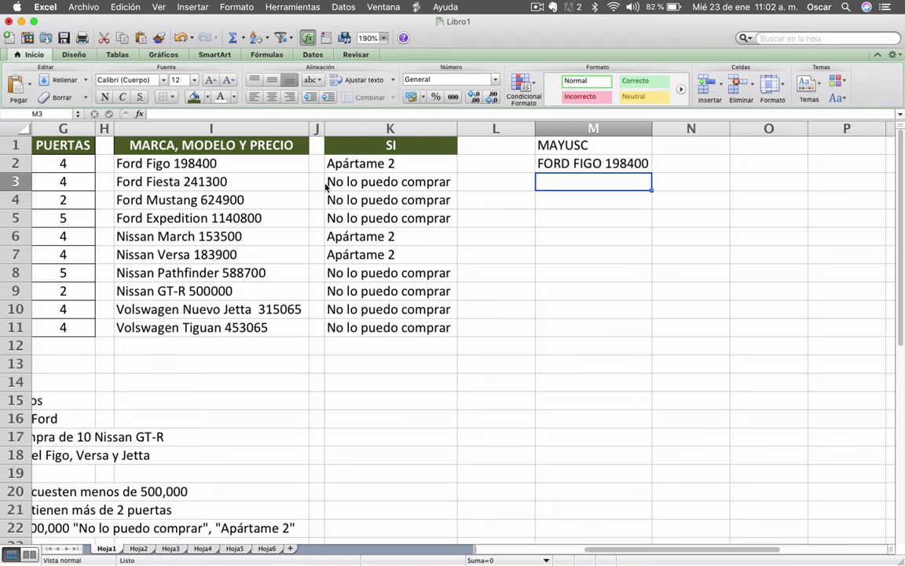
key(Up)
- Fill the MAYUSC formula down to M11 and widen column M to fit
double_click(653, 128)
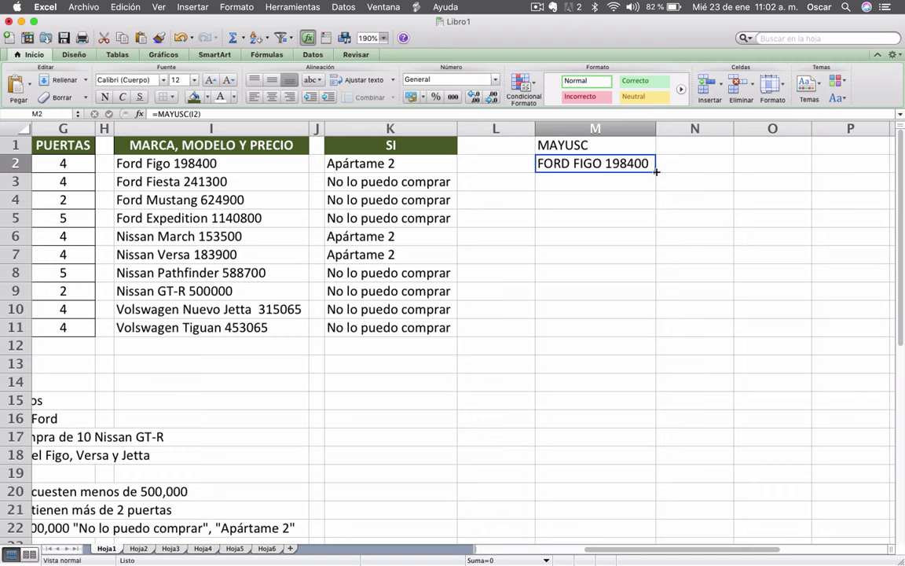
drag(656, 171, 638, 330)
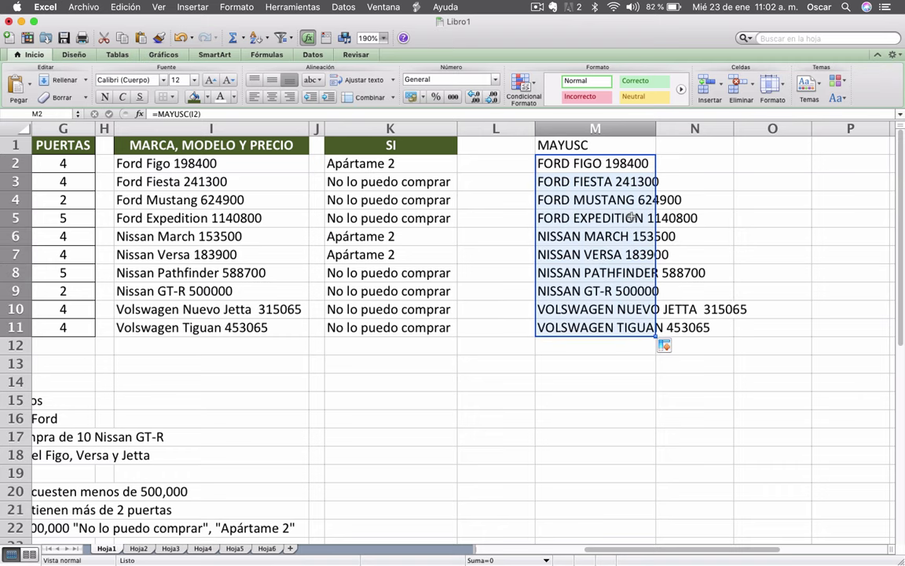
drag(654, 129, 753, 130)
- Make the MAYUSC header in M1 bold and centred
click(604, 138)
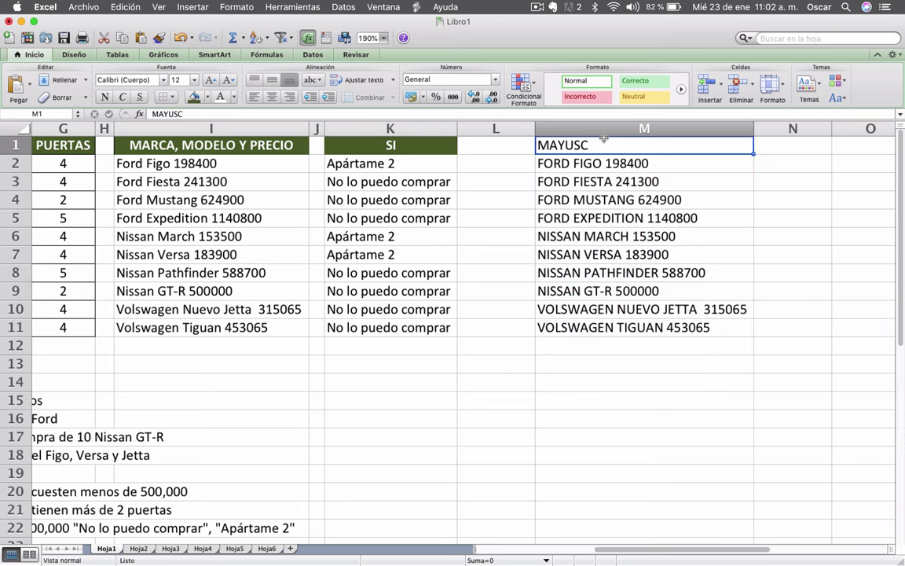
key(super+b)
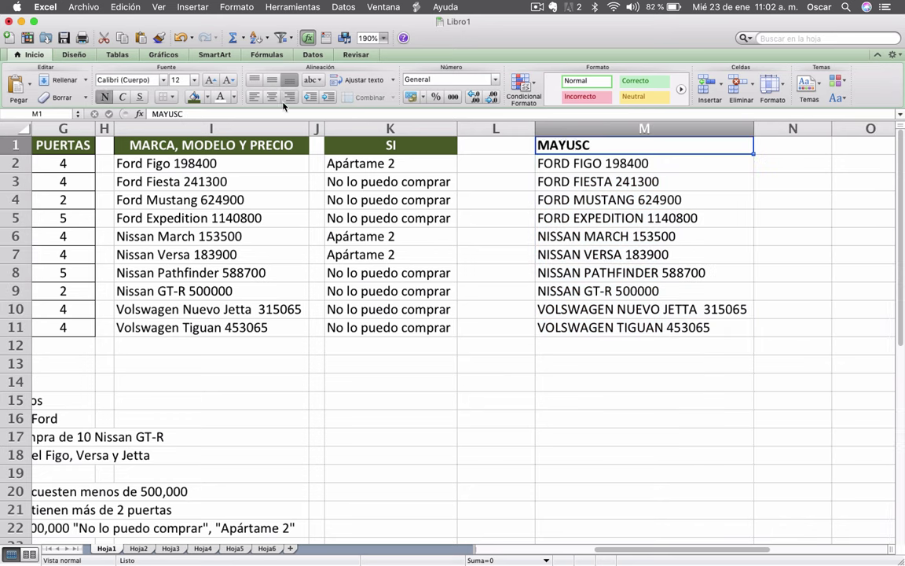
click(272, 97)
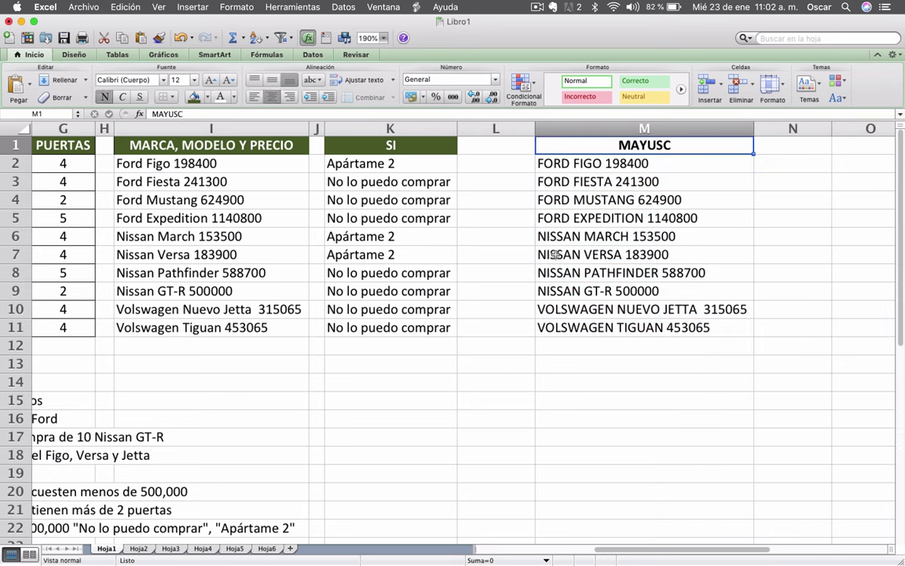
scroll(555, 254, left, 5)
scroll(555, 254, right, 2)
scroll(555, 255, right, 2)
scroll(555, 255, right, 2)
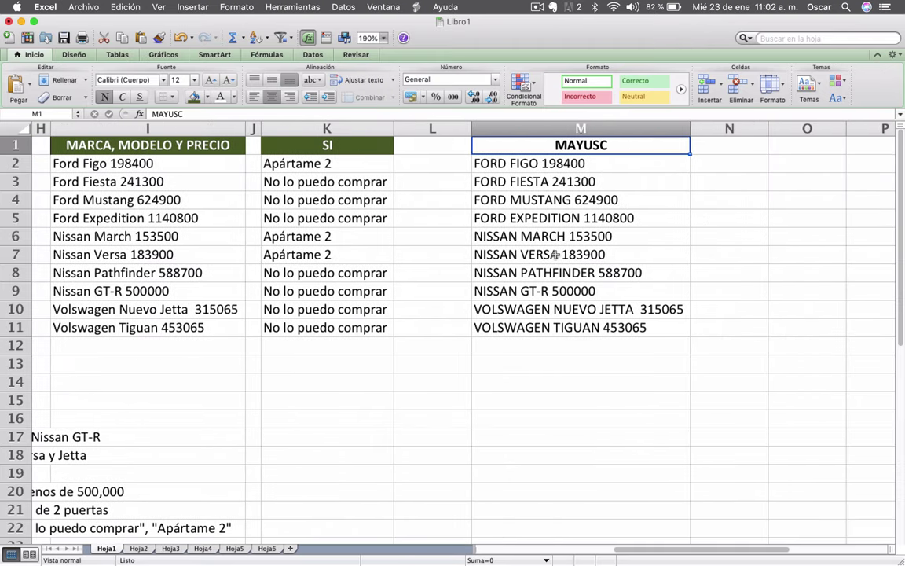
scroll(555, 255, right, 1)
scroll(556, 255, right, 2)
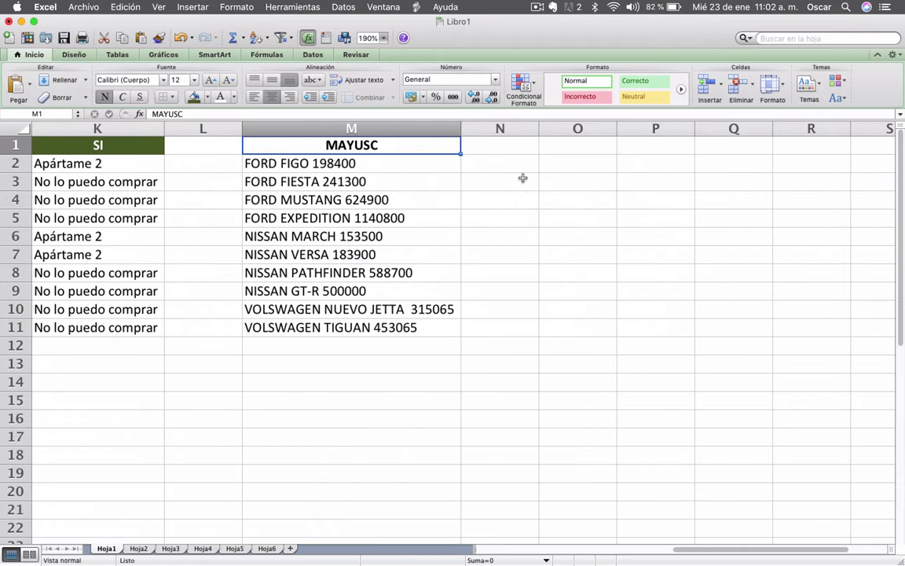
- Narrow column N into a spacer and enter the header MINUSC in O1
drag(508, 127, 484, 127)
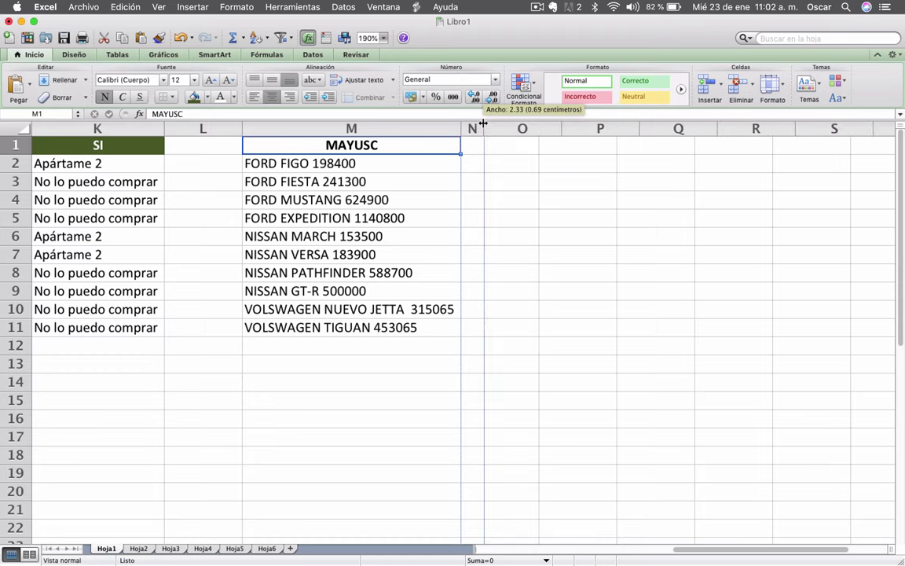
click(506, 145)
text(MIN)
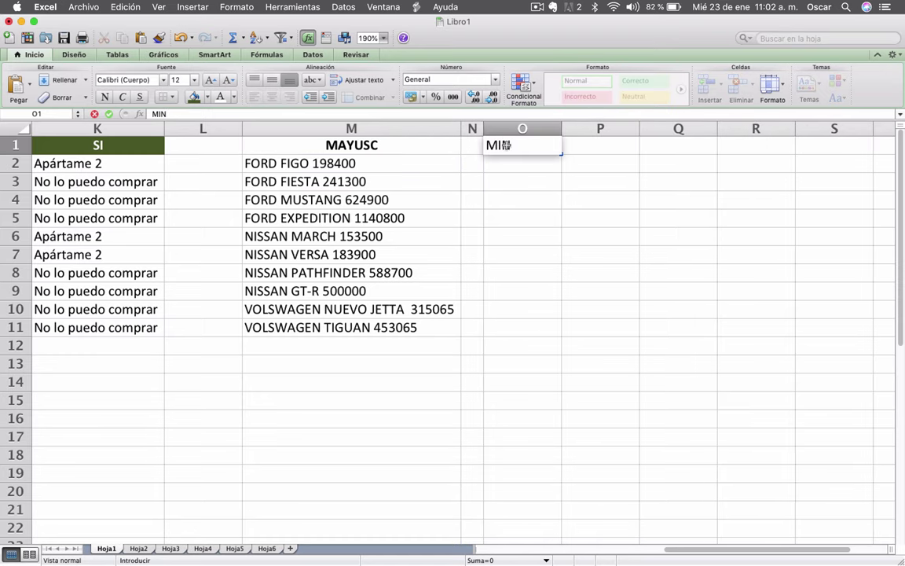
text(US)
key(Return)
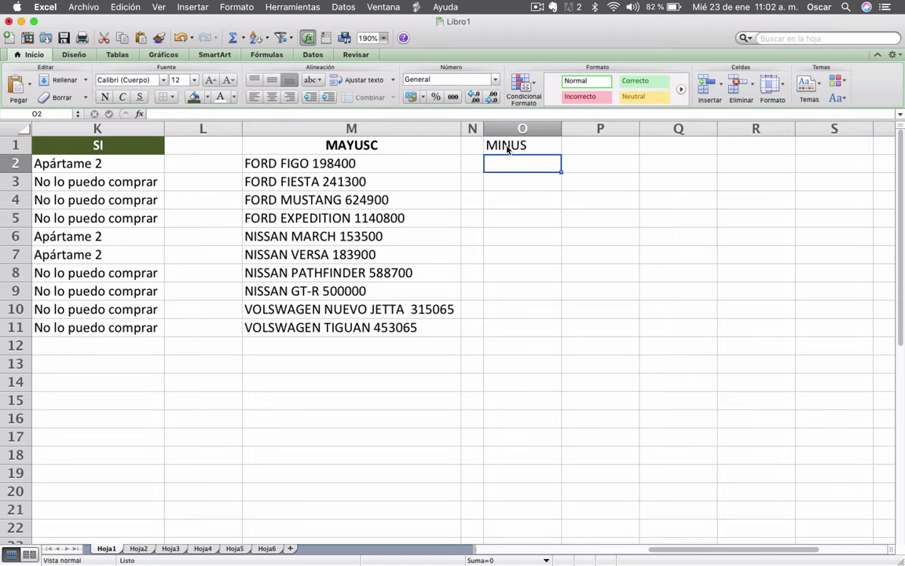
key(ctrl+Up)
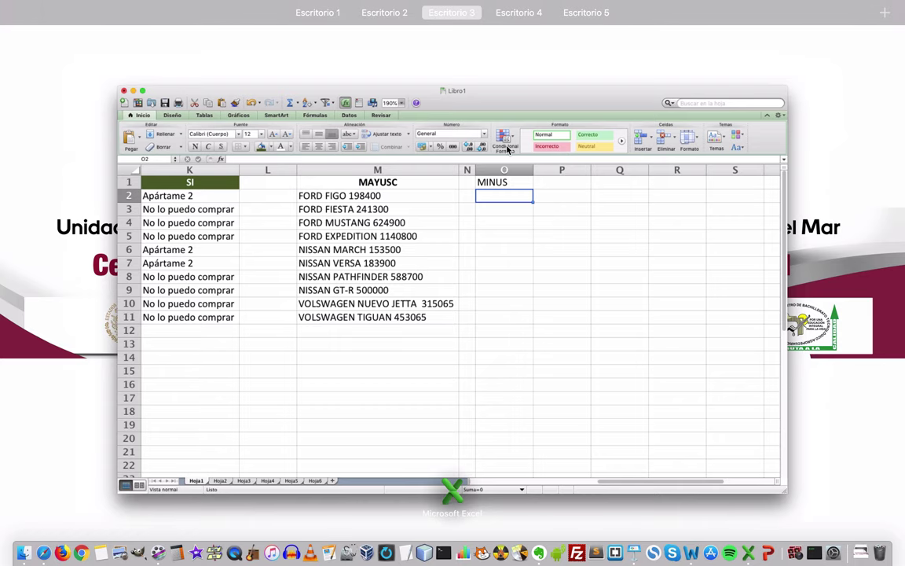
click(507, 149)
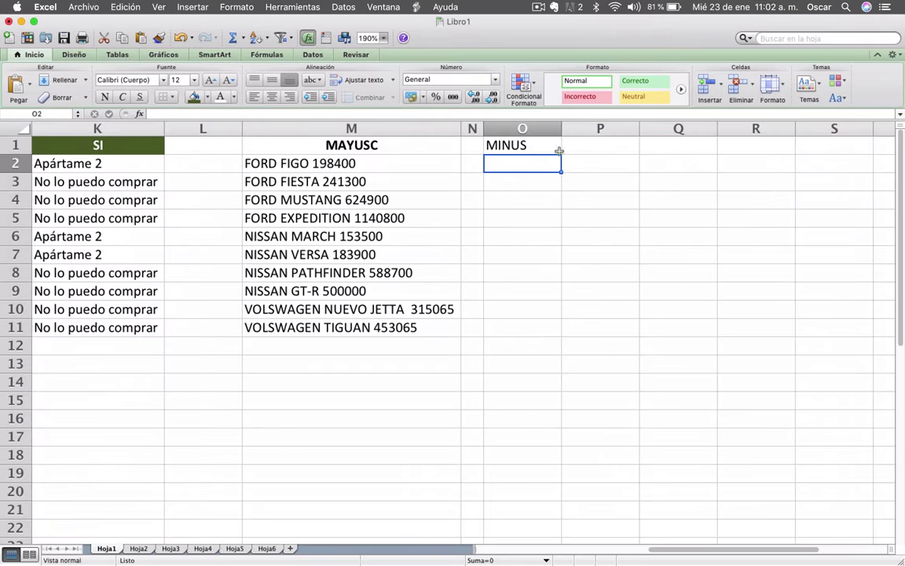
double_click(548, 148)
text(C)
key(Return)
- Enter =MINUSC(M2) in O2, fill it down to row 11, and autofit column O
text(=)
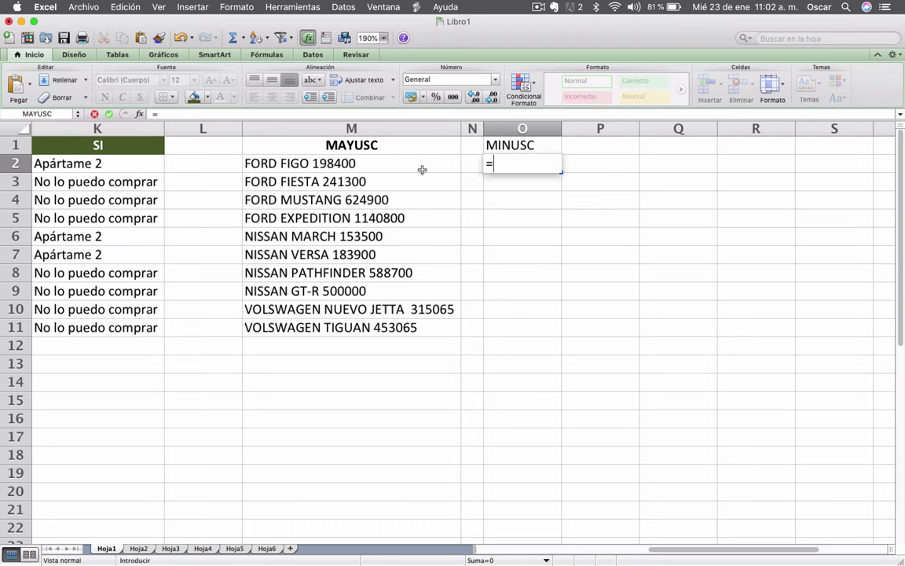
text(min)
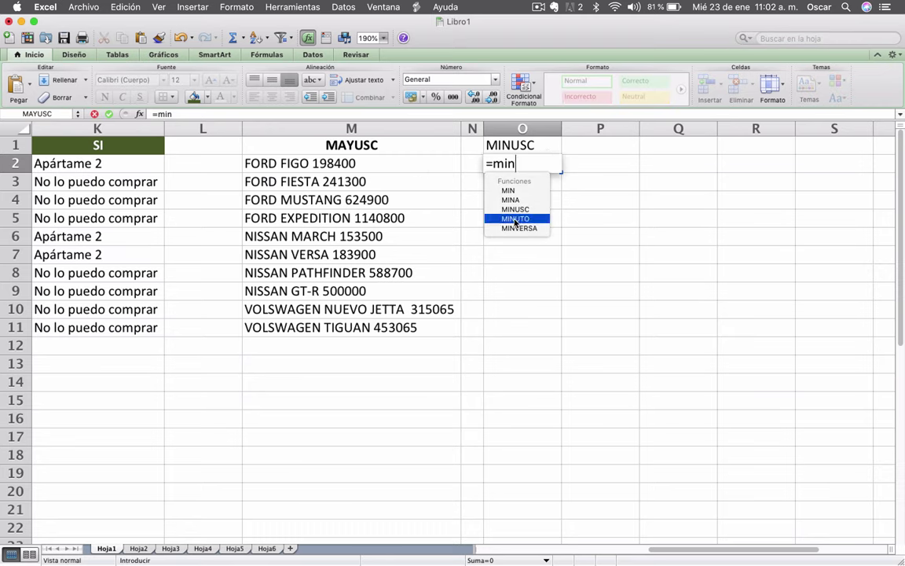
double_click(515, 210)
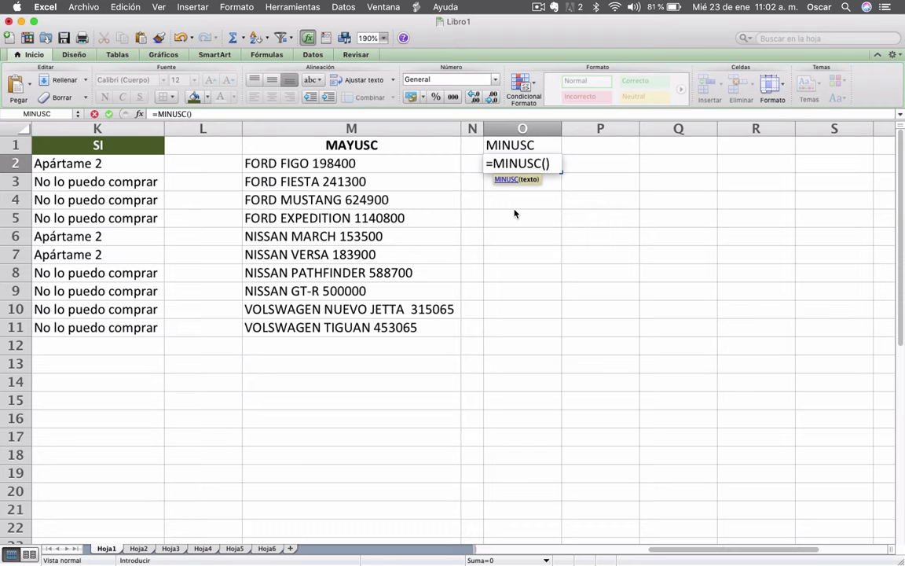
click(371, 170)
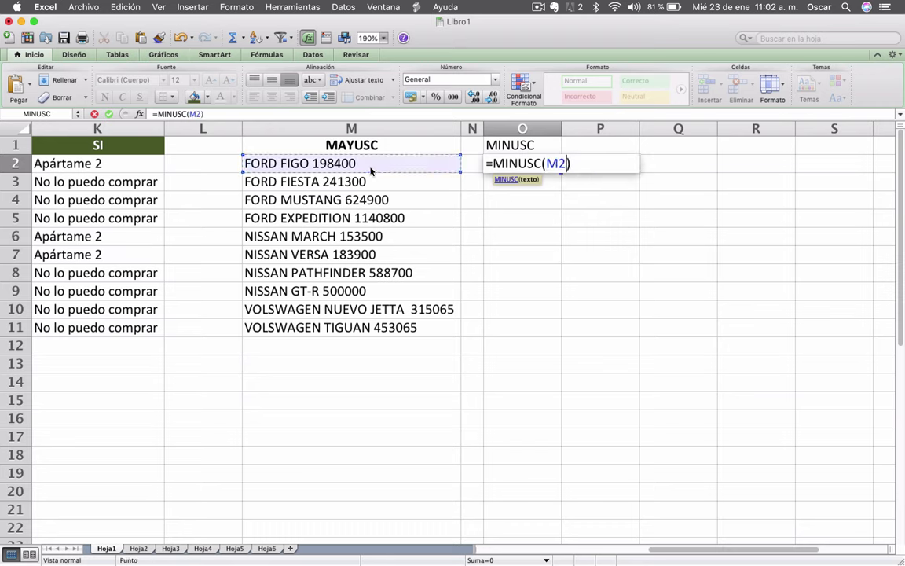
key(Return)
click(495, 162)
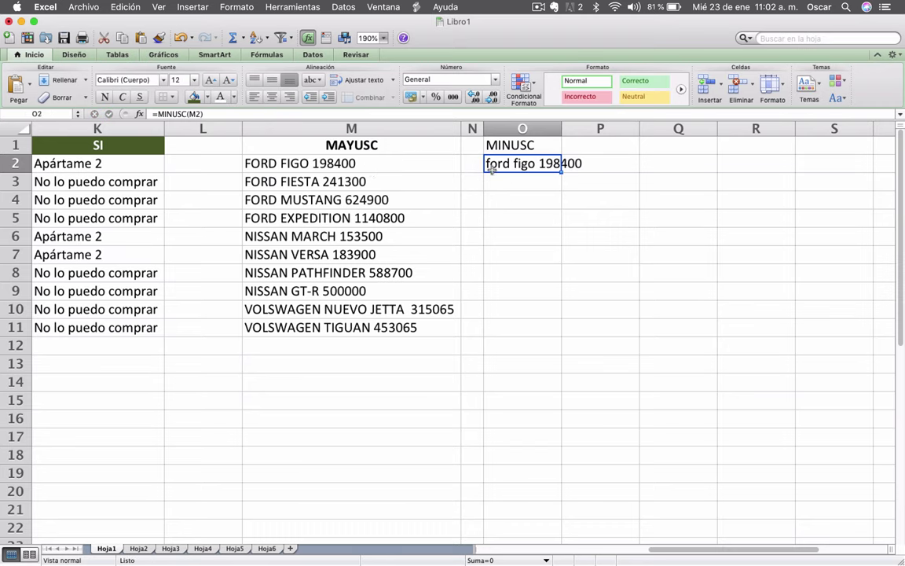
drag(561, 171, 561, 336)
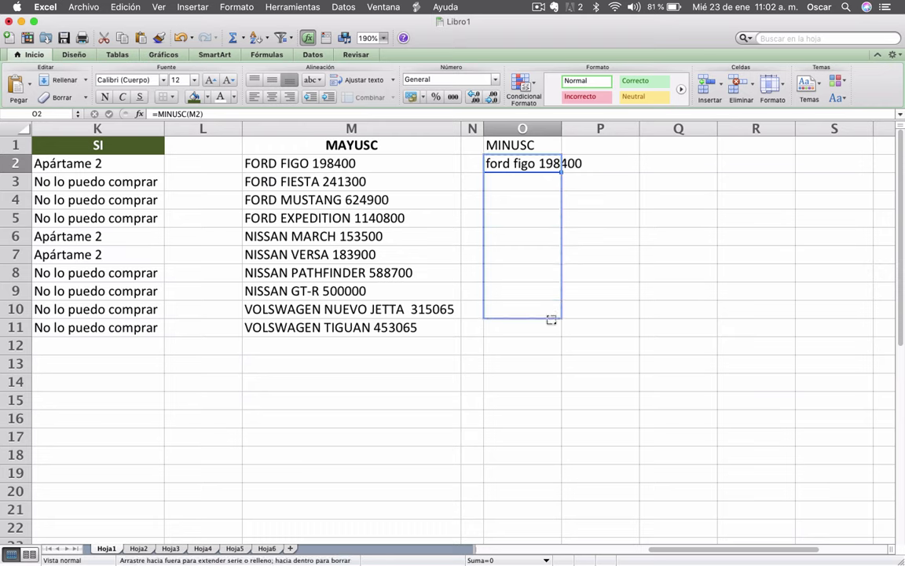
double_click(561, 128)
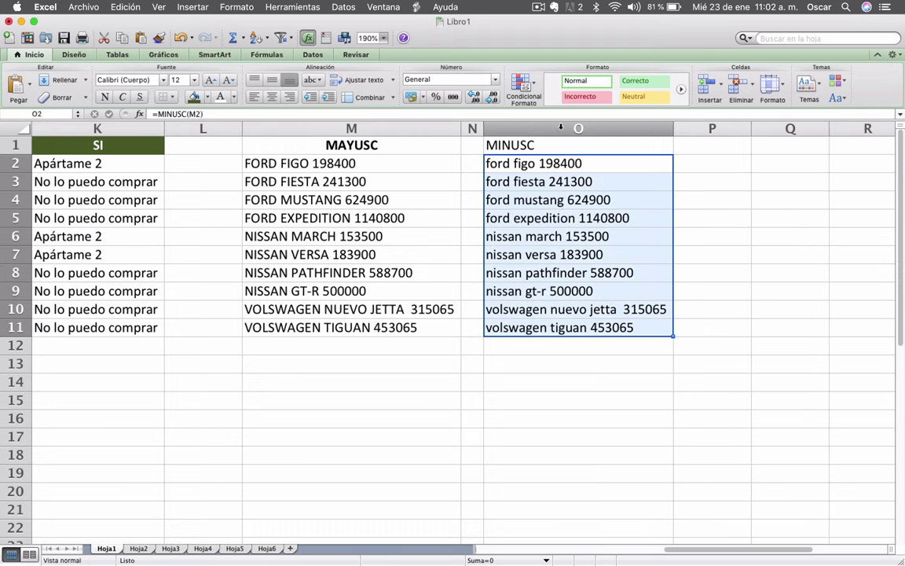
click(563, 272)
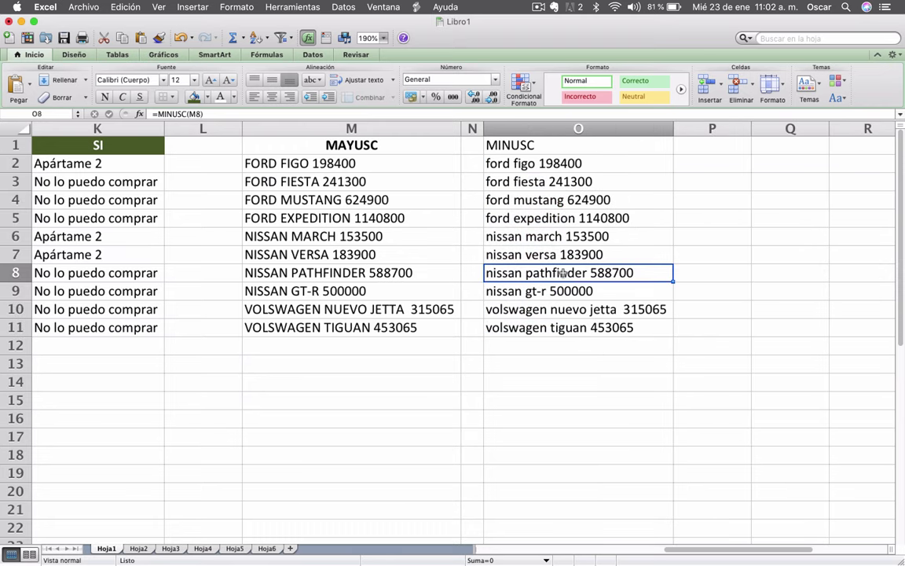
- Apply M1's bold MAYUSC header formatting to O1 with Format Painter
click(422, 143)
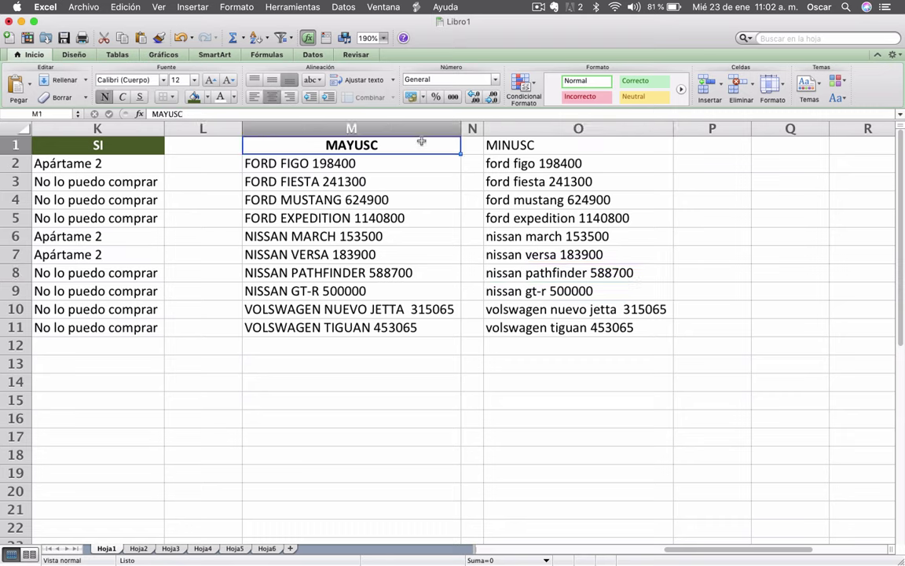
click(532, 145)
key(super+b)
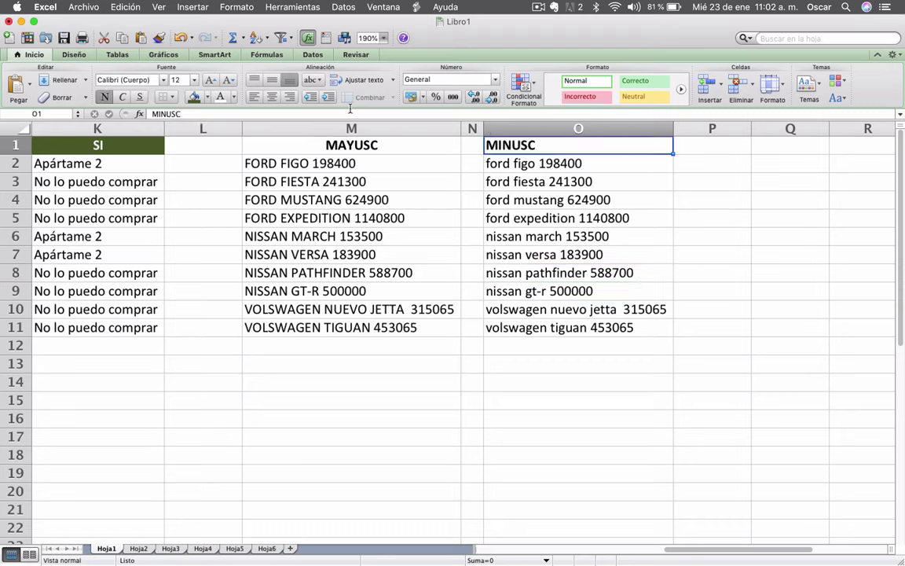
key(super+e)
- Select and copy the MARCA, MODELO Y PRECIO column, I1:I11
scroll(336, 309, left, 5)
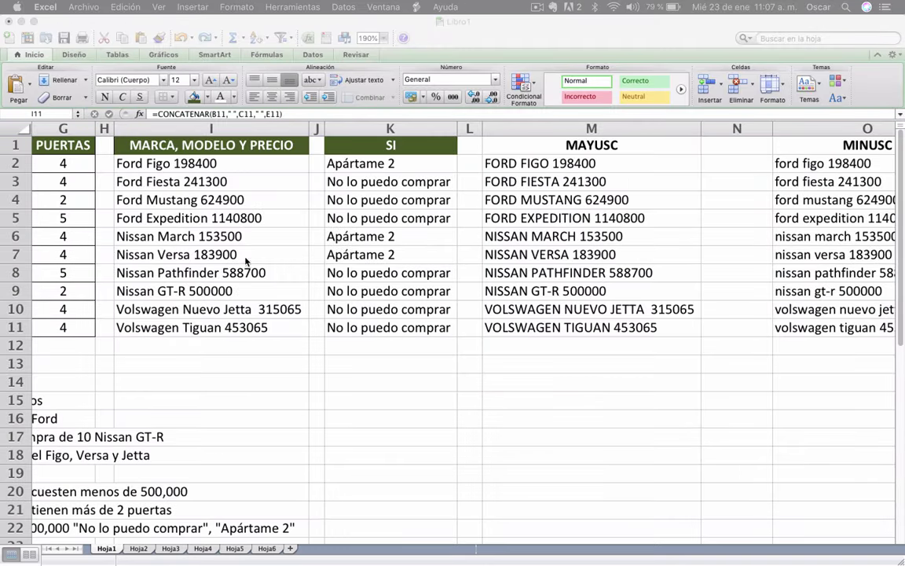
click(141, 163)
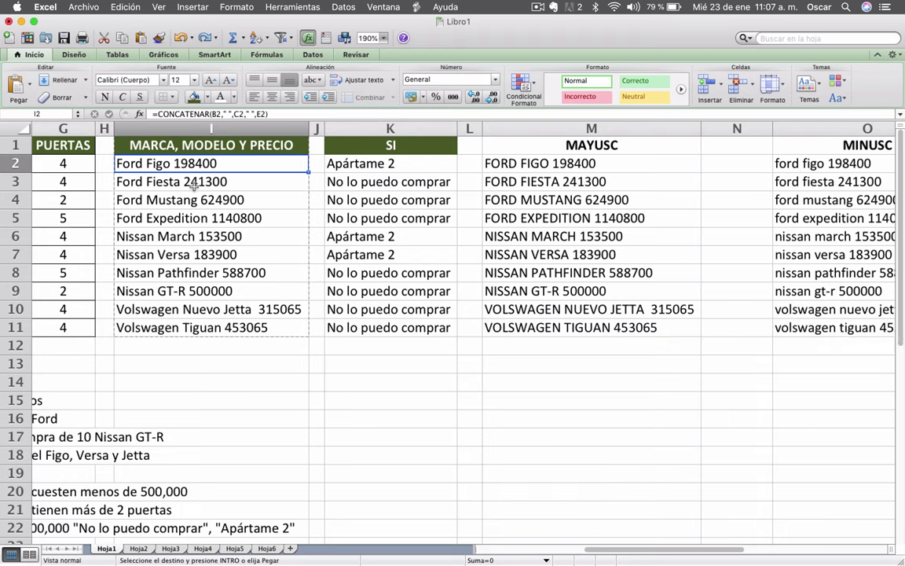
click(203, 146)
key(shift+Down)
key(shift+Down)
key(shift+Down)
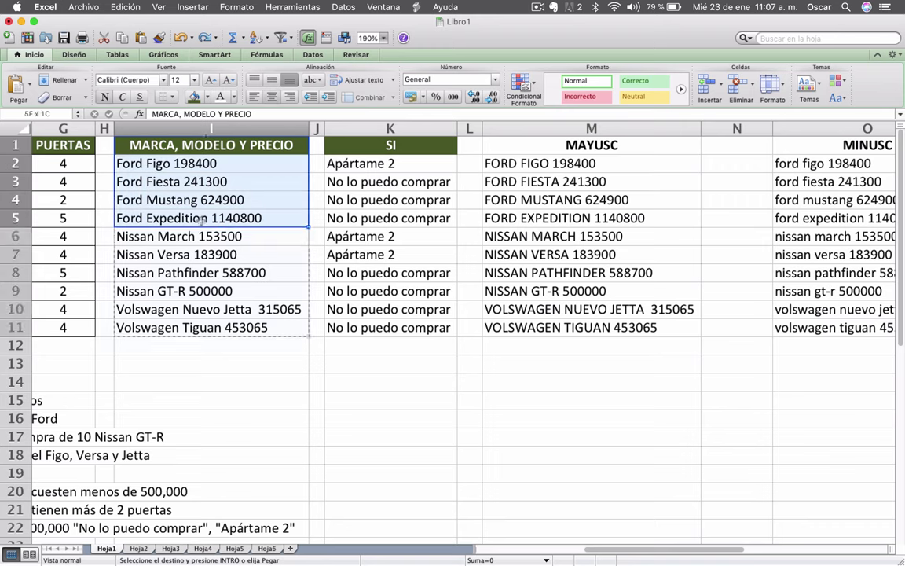
key(shift+Down)
key(shift+Down)
key(shift+Down)
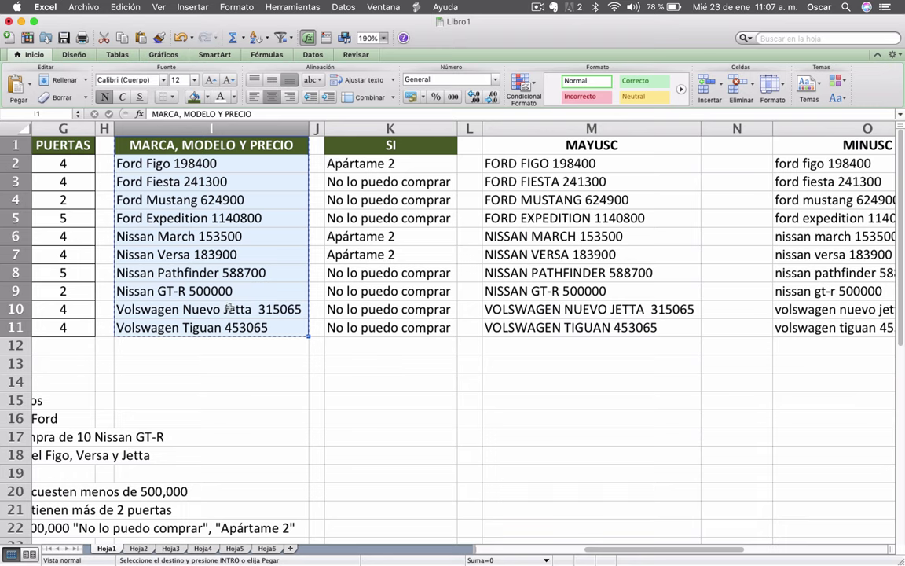
- Check the CONCATENAR formulas in I2–I10, then go to the empty Hoja3 sheet
click(228, 309)
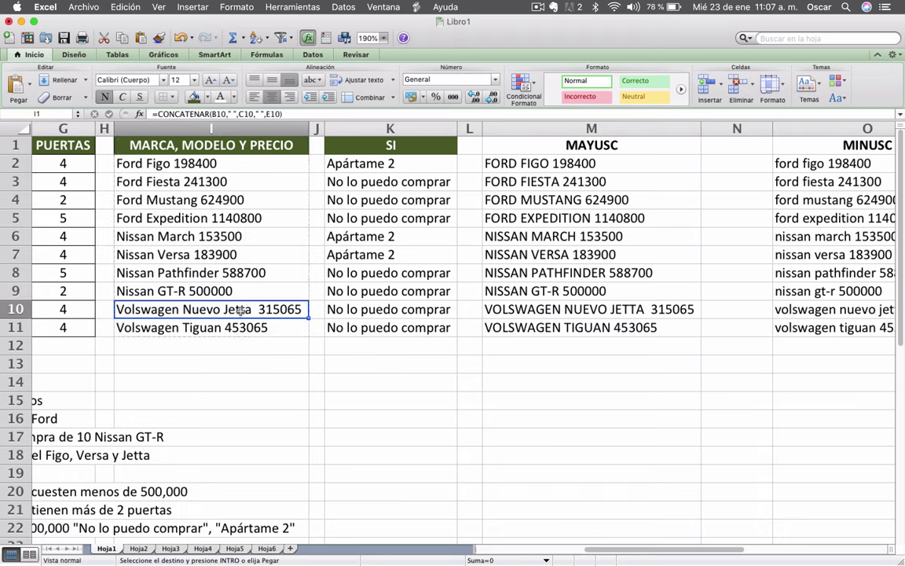
click(230, 269)
click(184, 219)
click(169, 201)
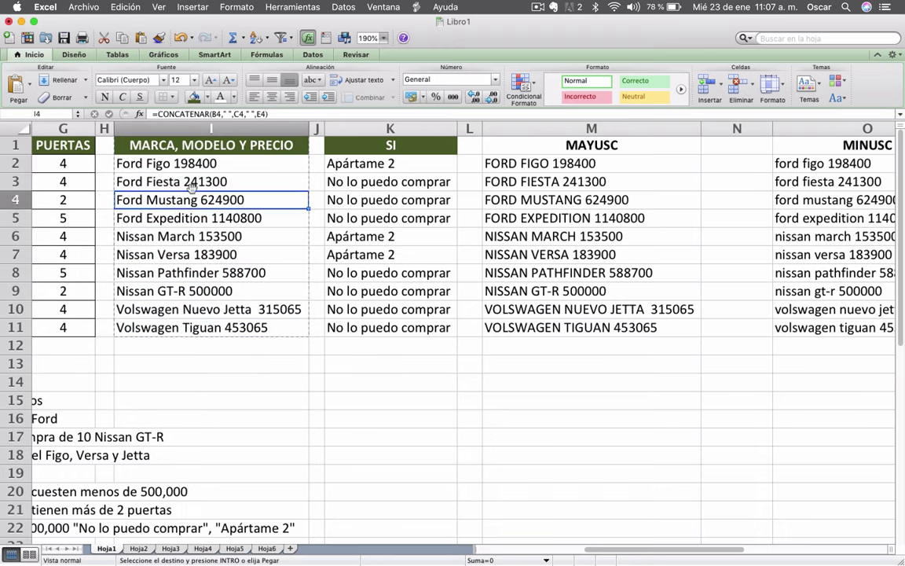
click(192, 183)
click(190, 165)
click(189, 238)
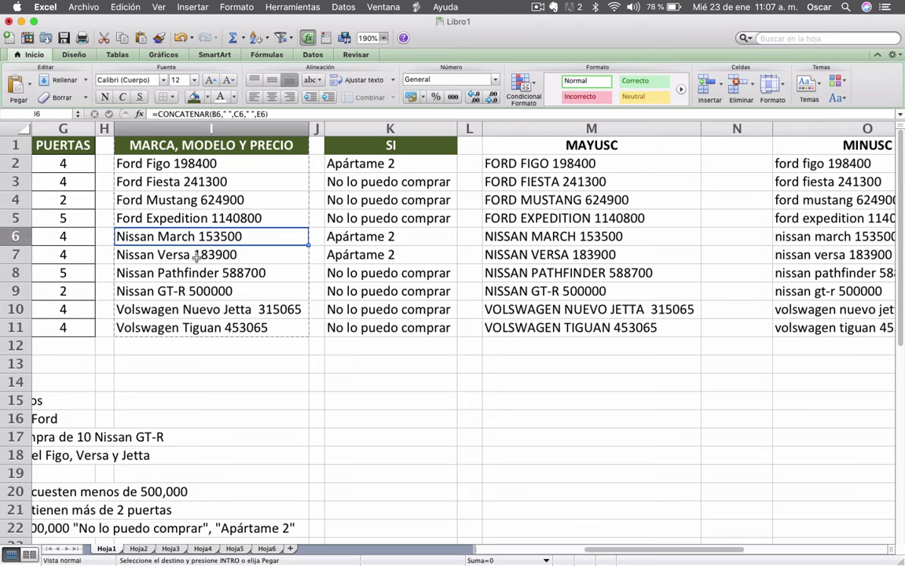
click(195, 256)
click(171, 285)
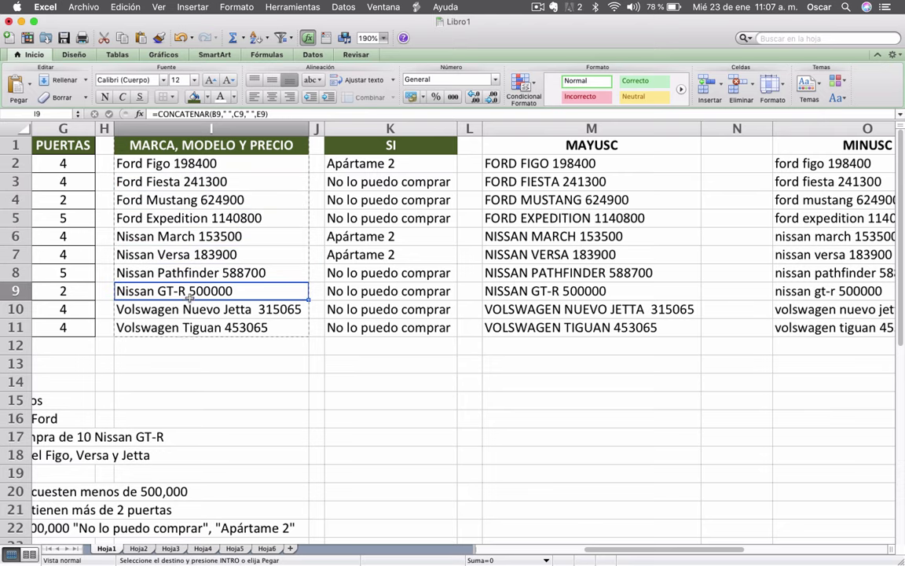
click(172, 549)
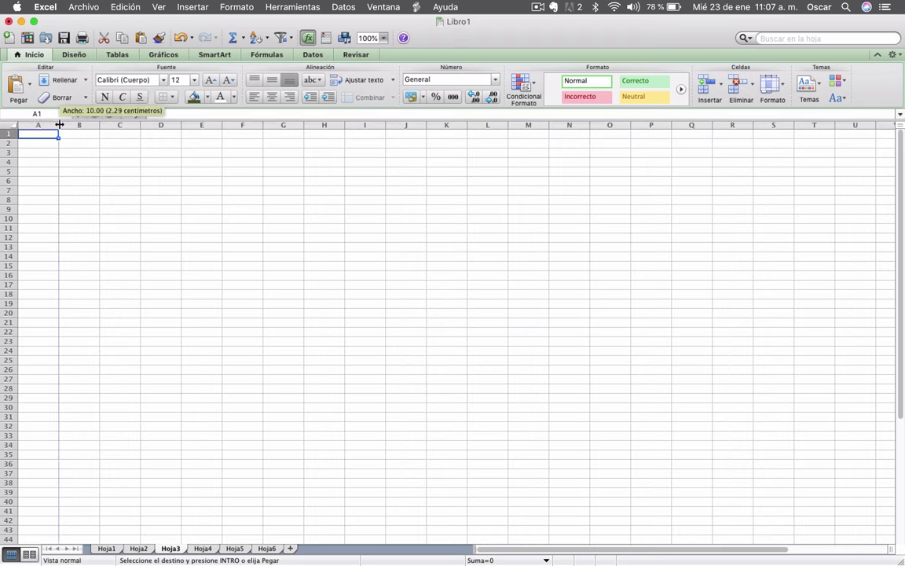
- Paste the copied car list into A1 of Hoja3 using Pegado especial with Valores
click(190, 6)
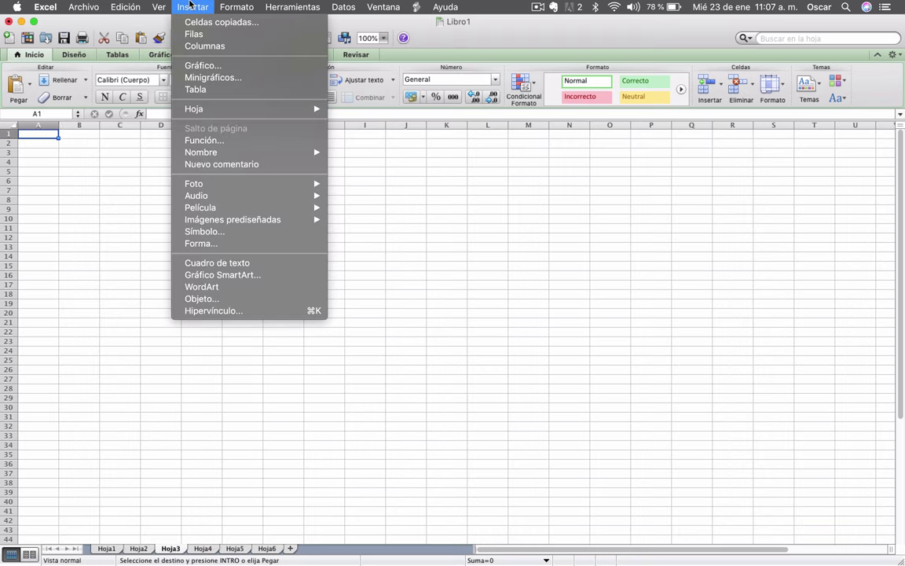
mouse_move(135, 4)
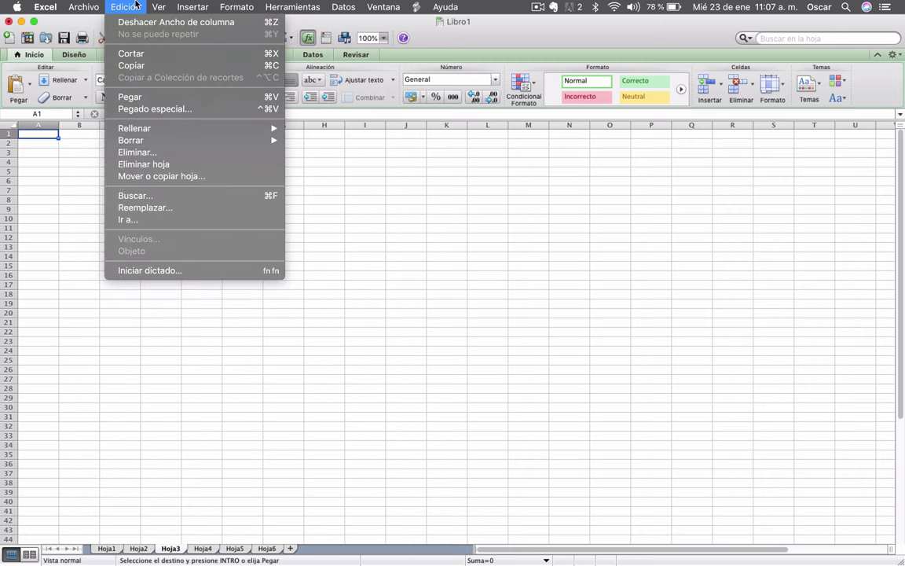
click(162, 110)
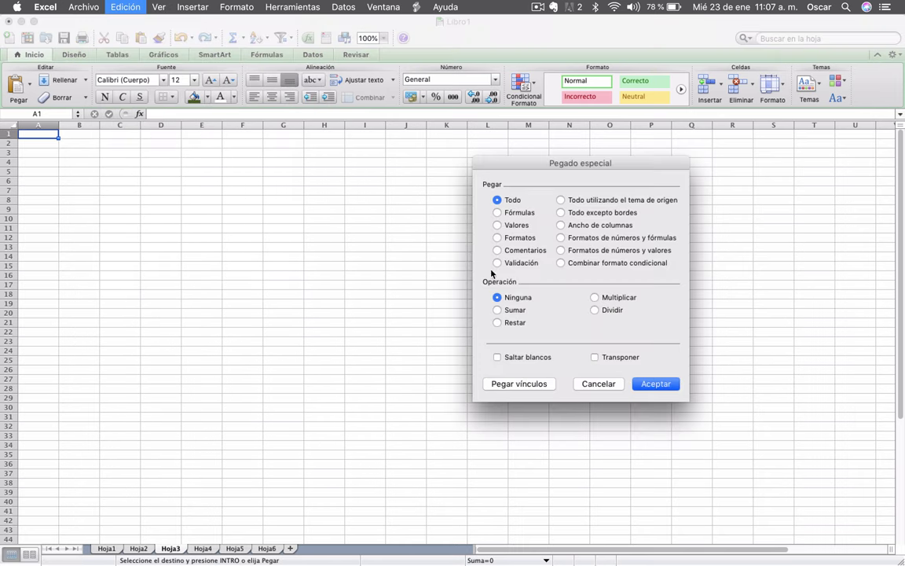
click(515, 226)
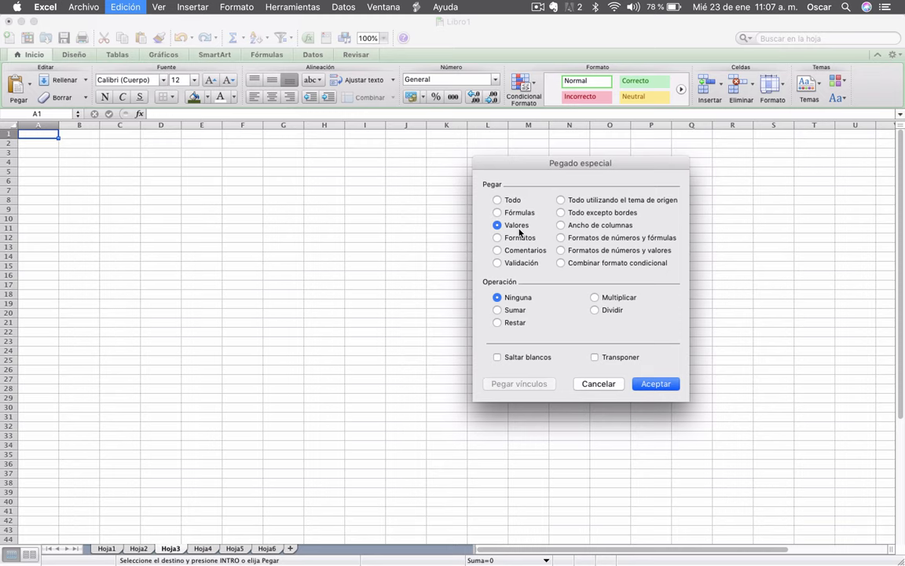
click(657, 384)
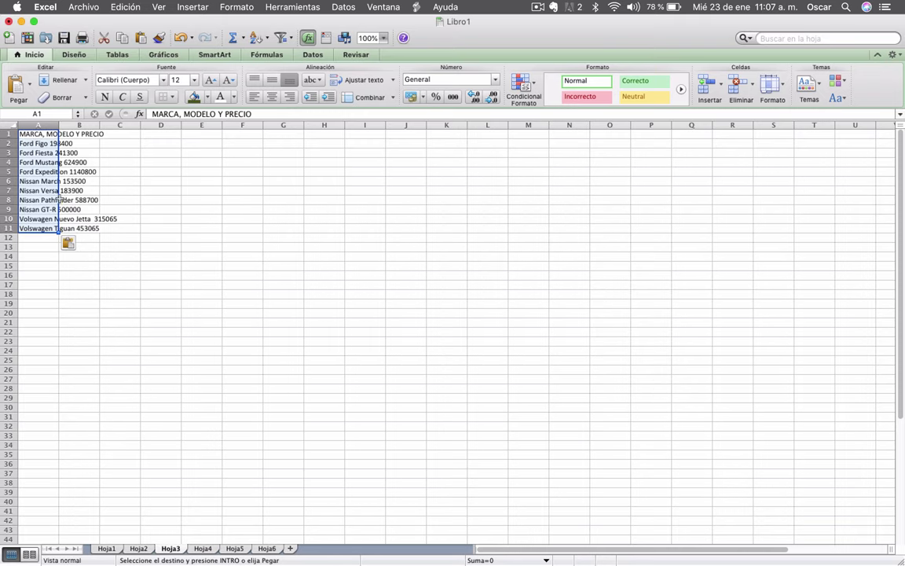
- Autofit column A and give the A1 header a dark green fill with white, centred text
double_click(57, 124)
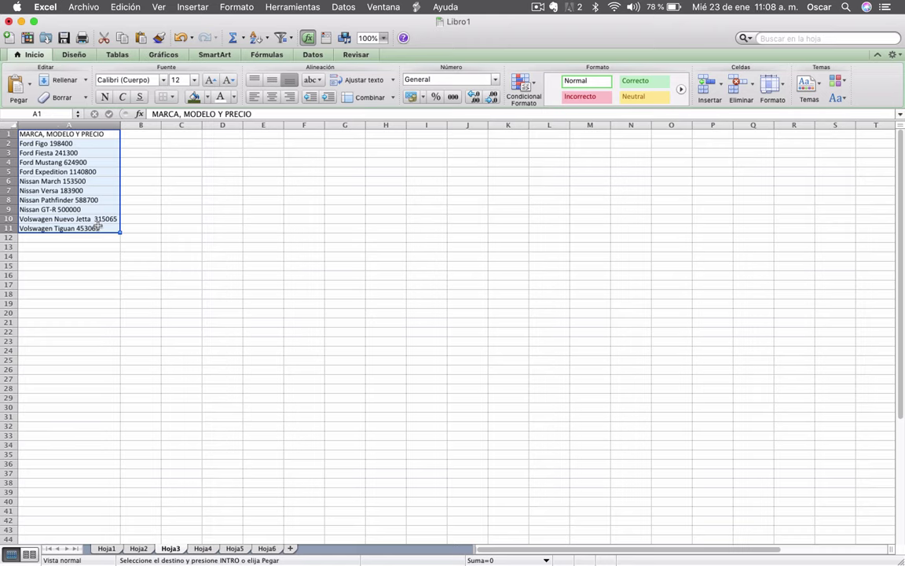
scroll(97, 226, up, 5)
scroll(105, 236, up, 5)
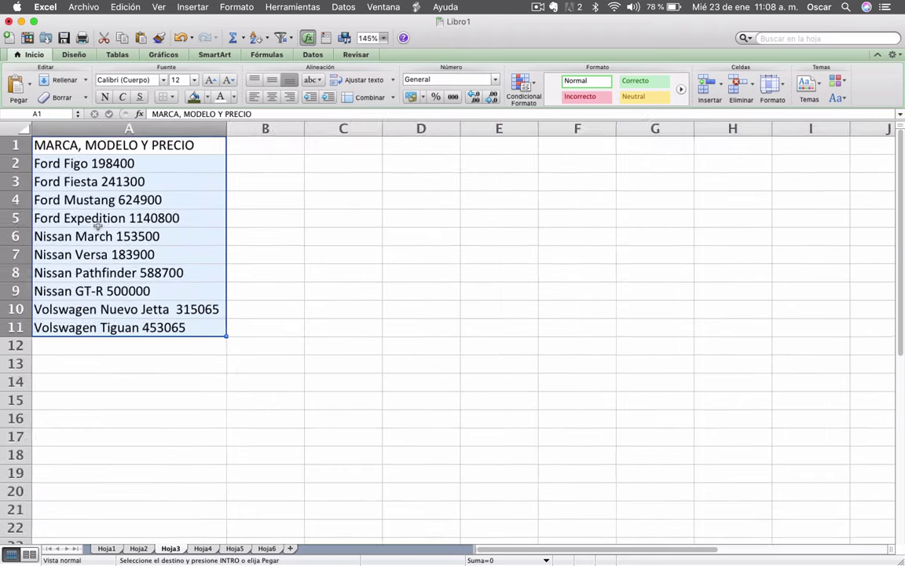
scroll(125, 212, up, 5)
click(133, 179)
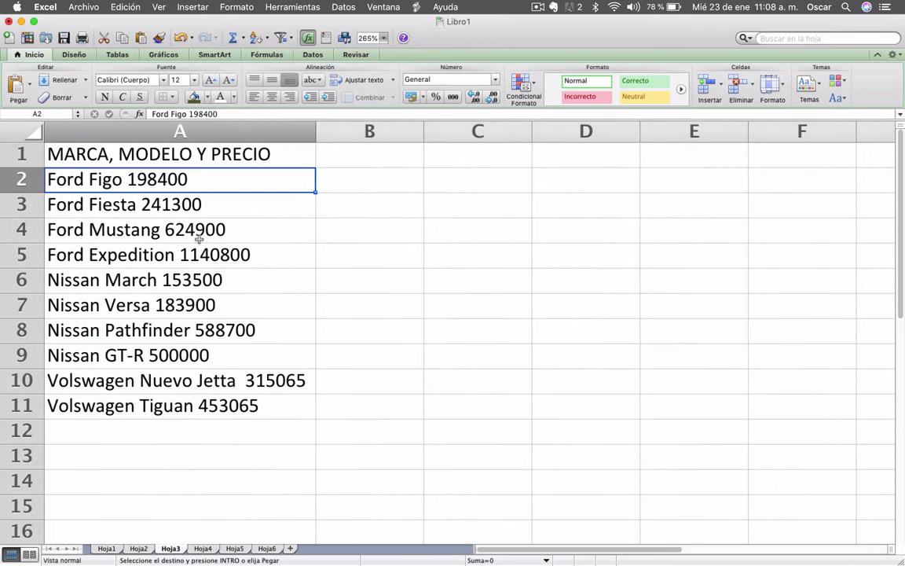
click(206, 157)
click(195, 97)
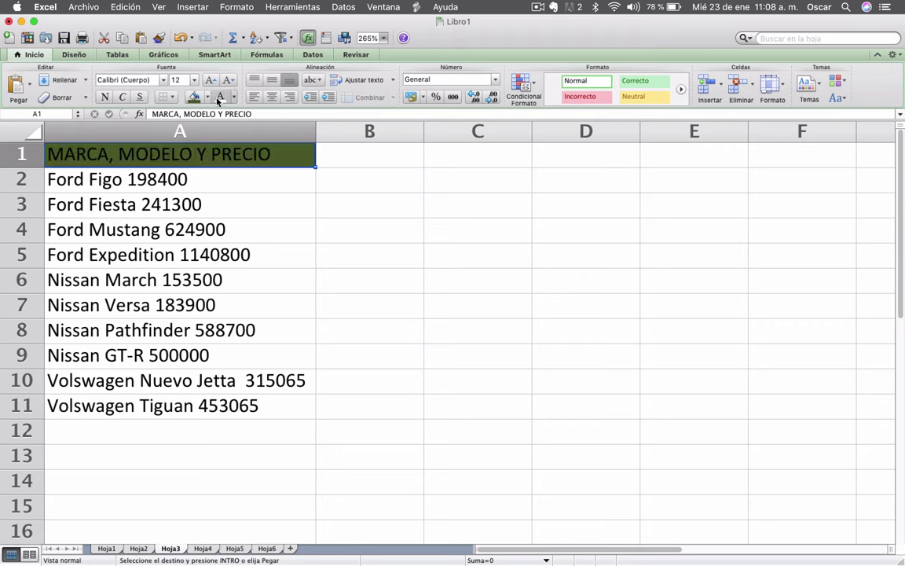
click(221, 97)
click(273, 97)
- Select the car entries, then settle on the Ford Figo 198400 entry in A2
click(184, 204)
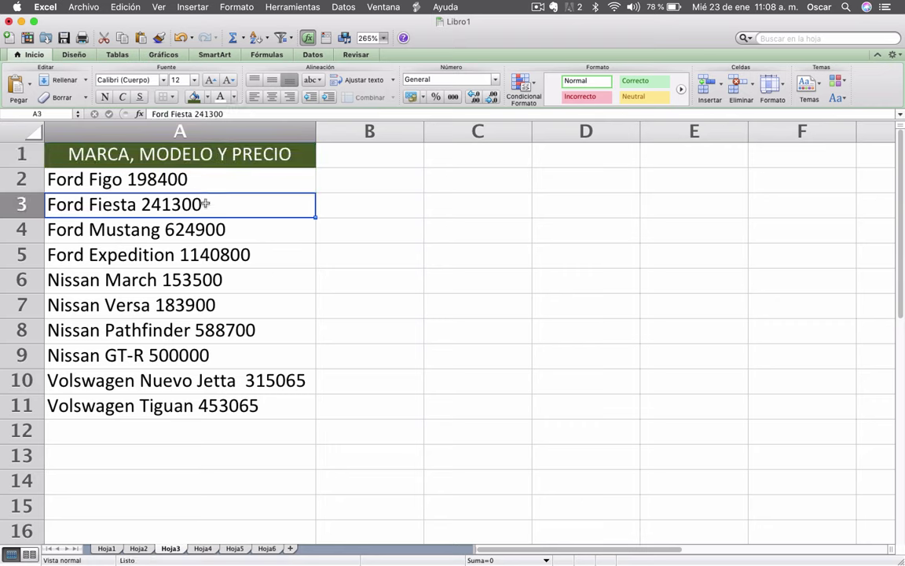
mouse_move(181, 179)
mouse_down()
mouse_move(158, 422)
mouse_move(145, 406)
mouse_up()
click(479, 206)
click(406, 183)
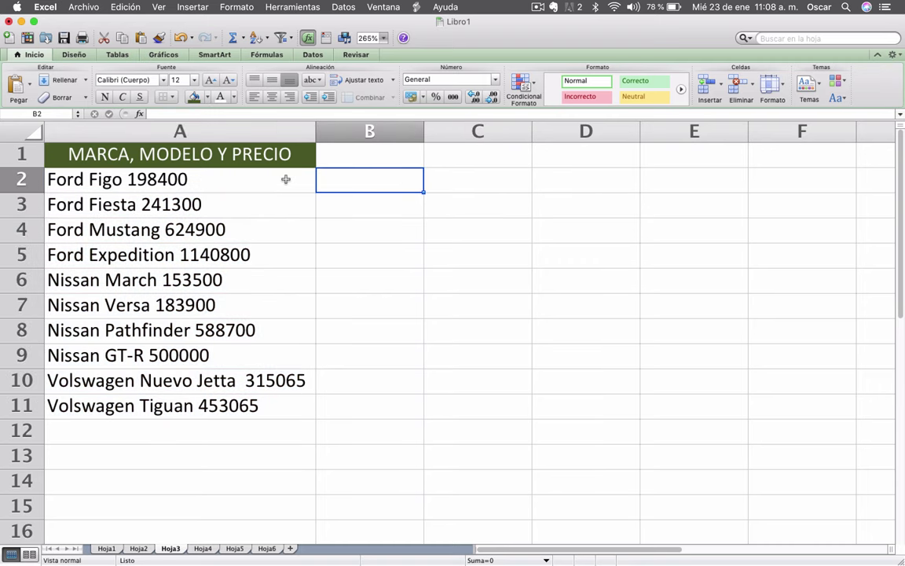
click(233, 179)
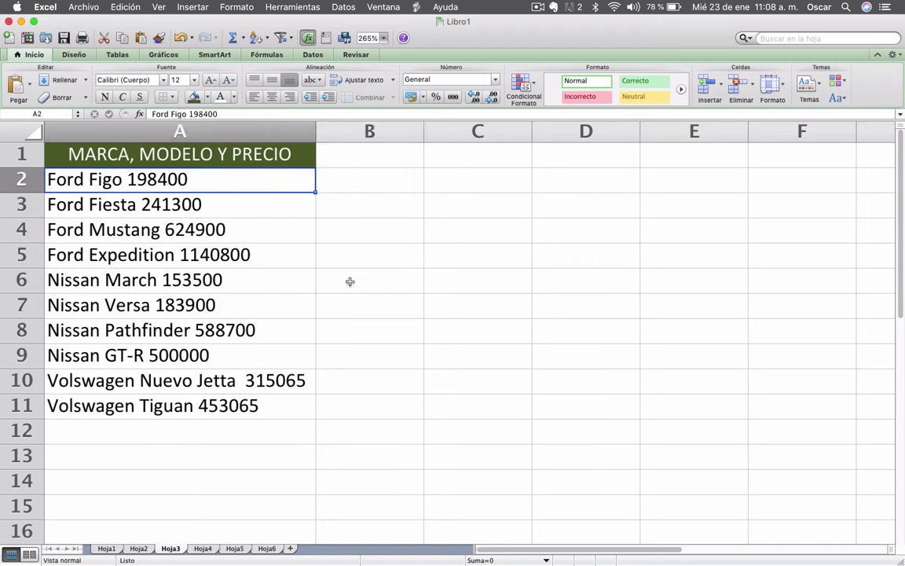
click(363, 7)
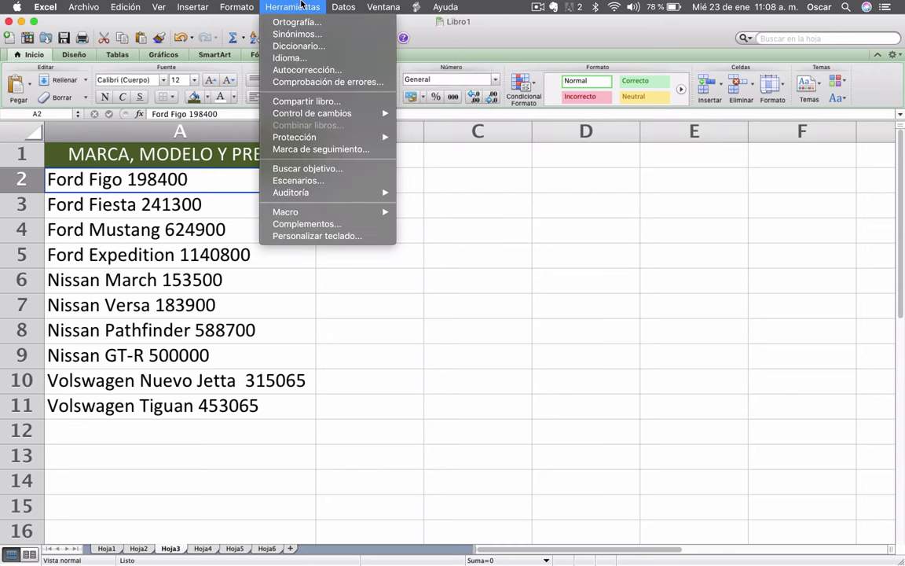
- Split A2 'Ford Figo 198400' at spaces with Texto en columnas (Delimitados), then undo and redo it
mouse_move(344, 7)
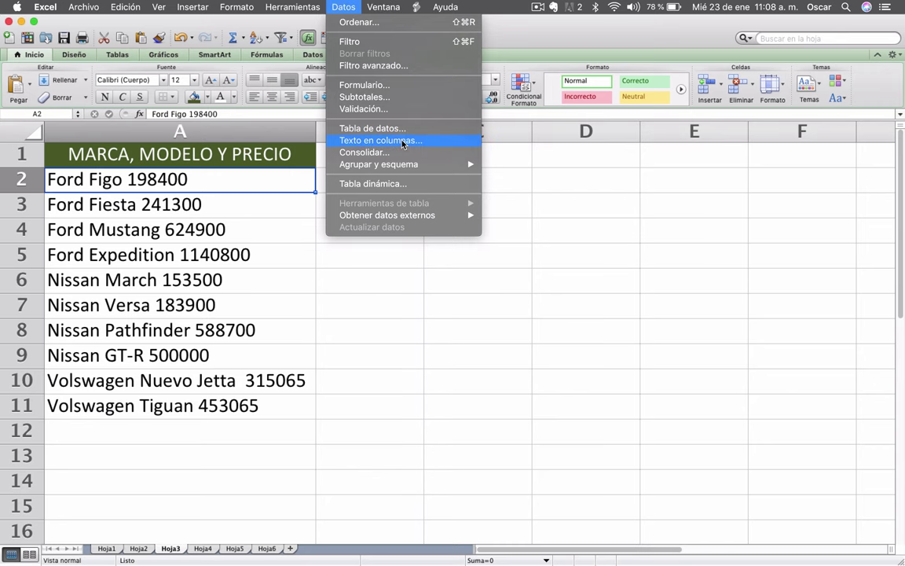
click(381, 140)
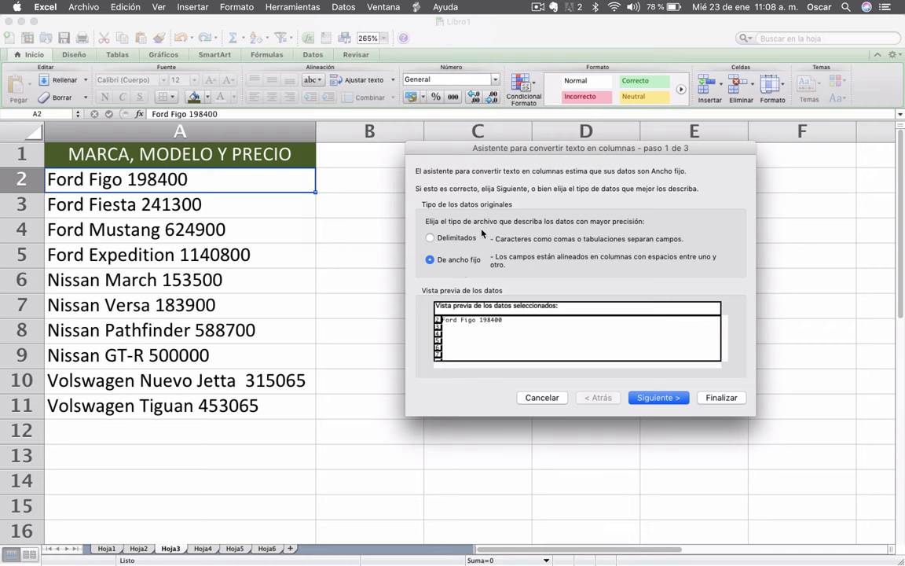
click(456, 239)
click(456, 262)
click(464, 242)
click(653, 398)
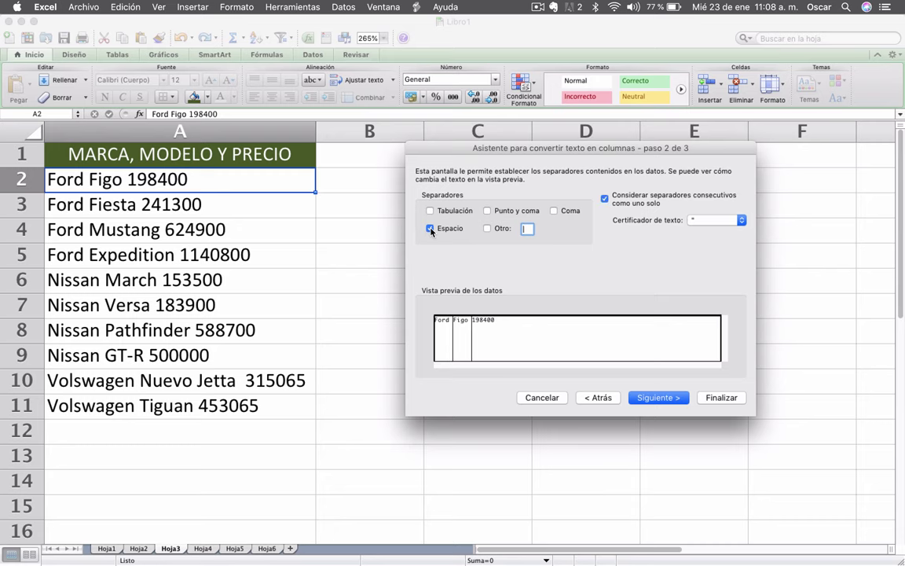
click(721, 398)
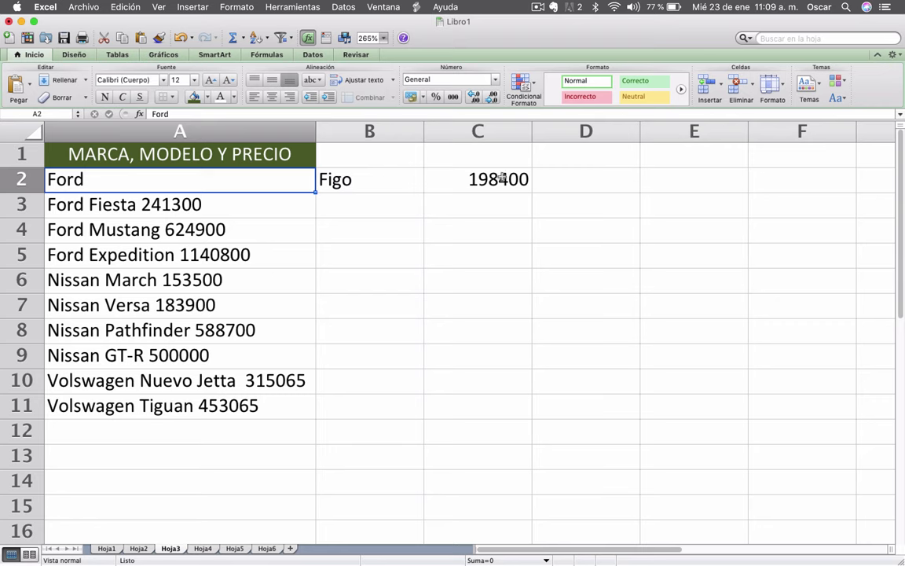
click(186, 207)
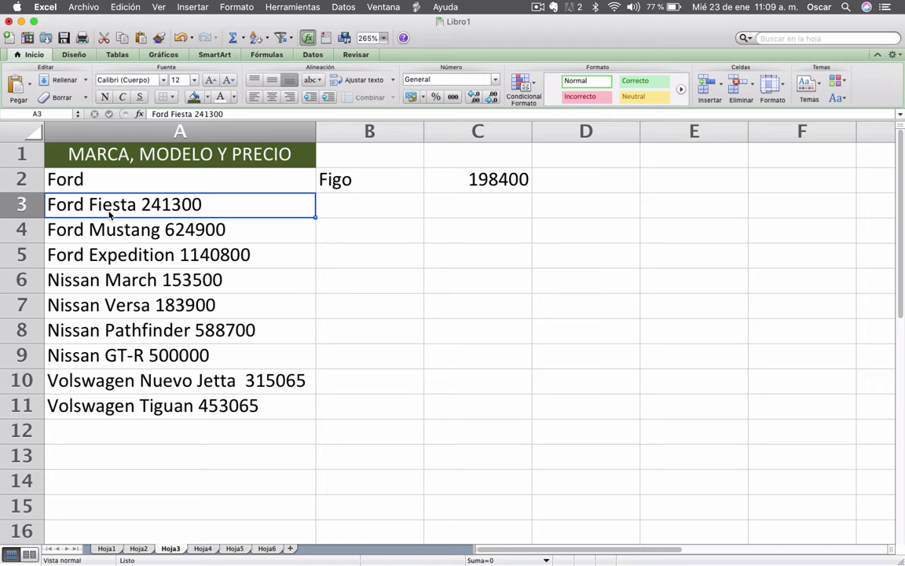
key(super+z)
key(super+y)
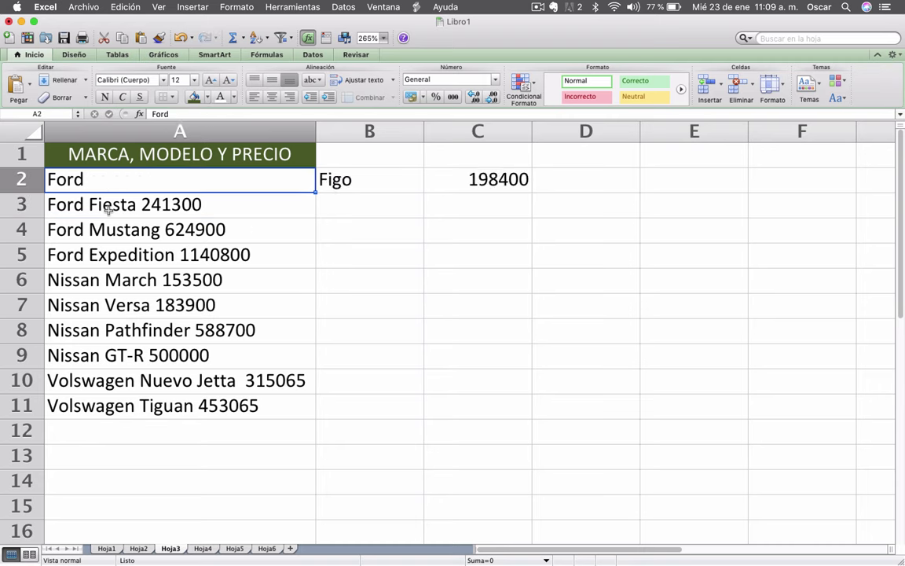
- Check the split values Figo and 198400, then select entries A3 to A11
click(349, 182)
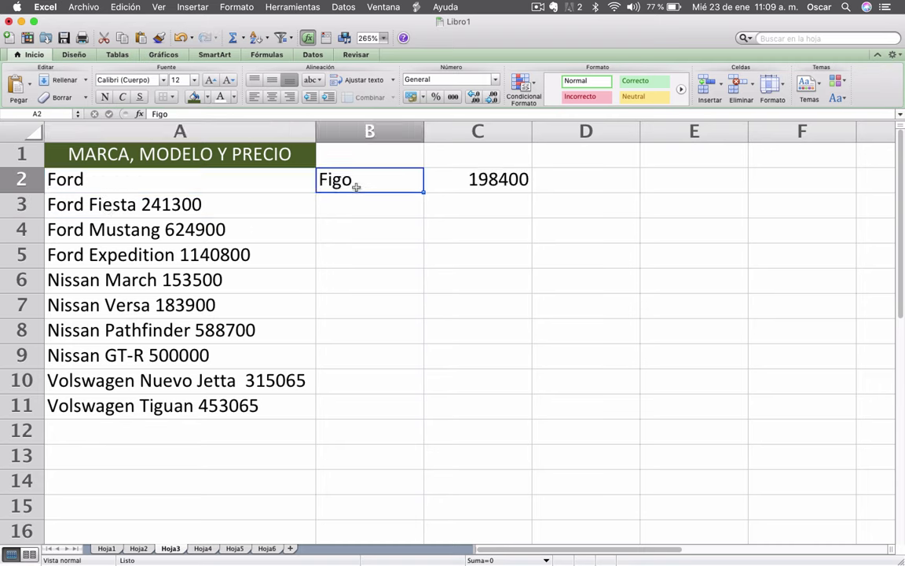
click(475, 184)
click(344, 7)
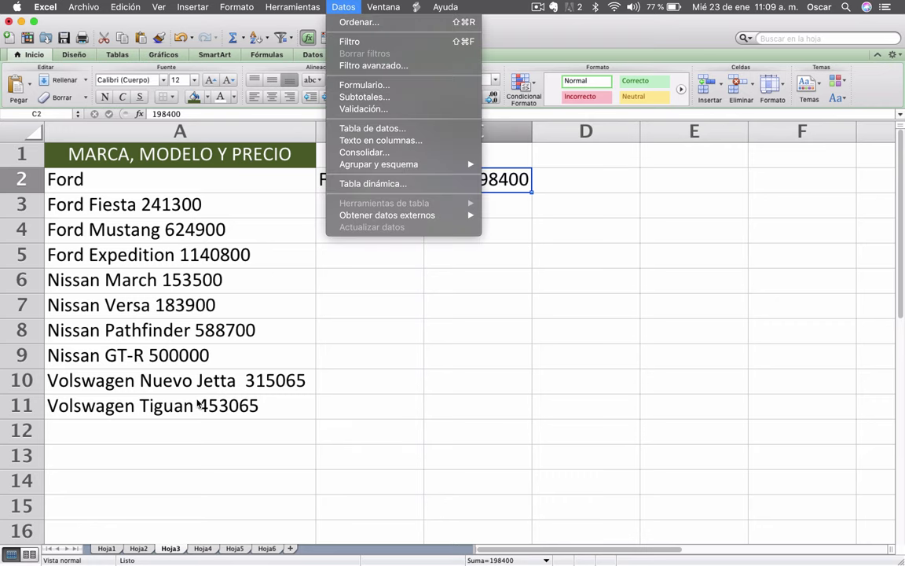
click(280, 234)
drag(237, 203, 201, 404)
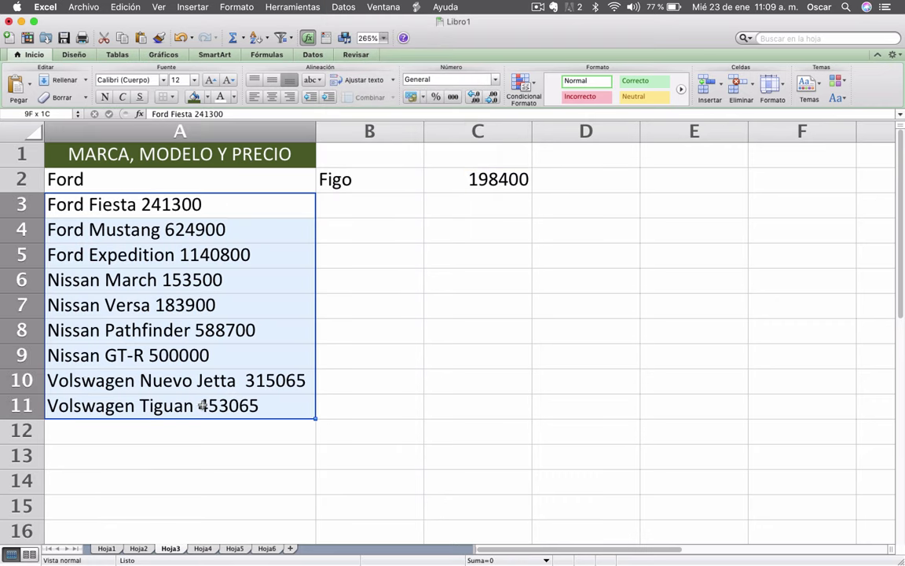
- Split A3:A11 at spaces with Texto en columnas, then inspect GT-R in B9 and Jetta in C10
click(366, 6)
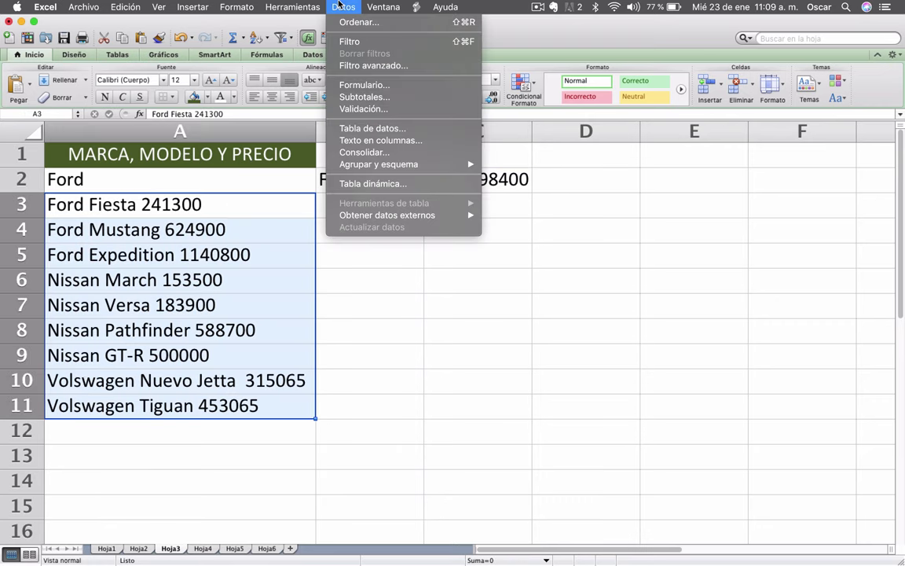
mouse_move(310, 6)
mouse_move(343, 6)
click(374, 142)
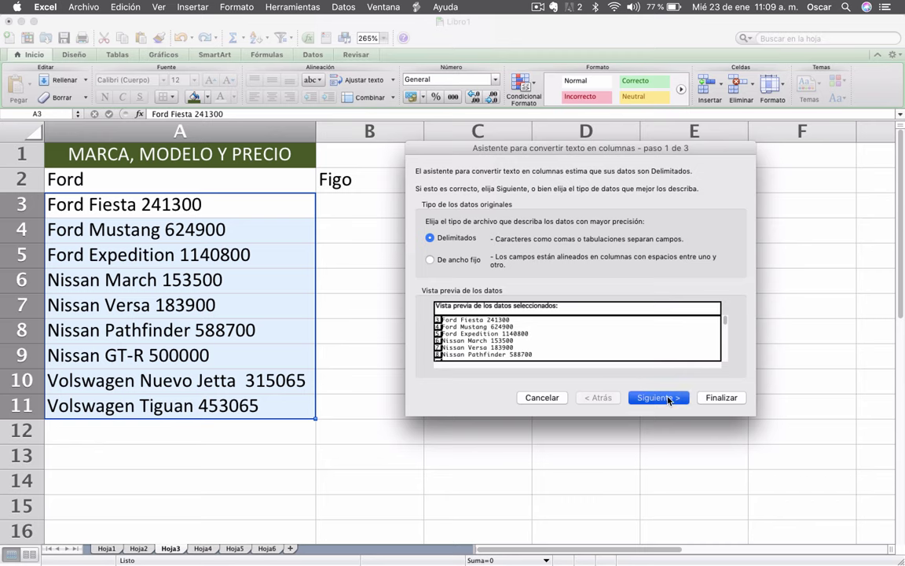
click(652, 395)
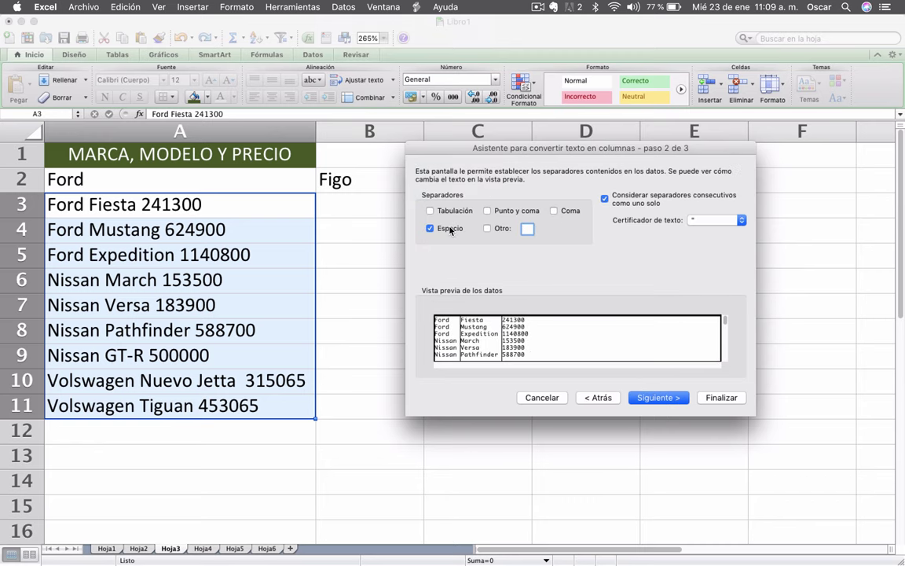
click(722, 398)
click(343, 356)
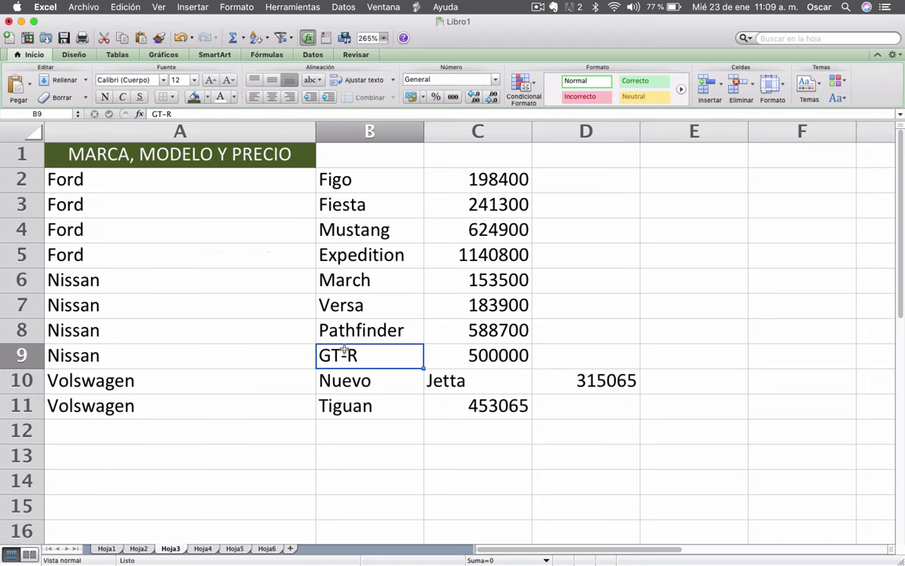
click(445, 380)
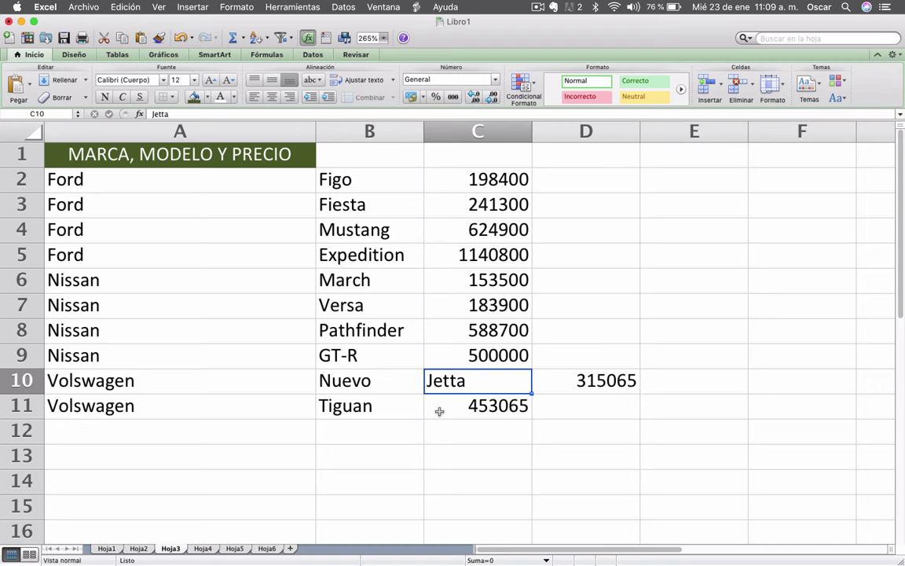
- Make B10 read Nuevo Jetta and delete C10 shifting left, so 315065 lands in C10
double_click(492, 382)
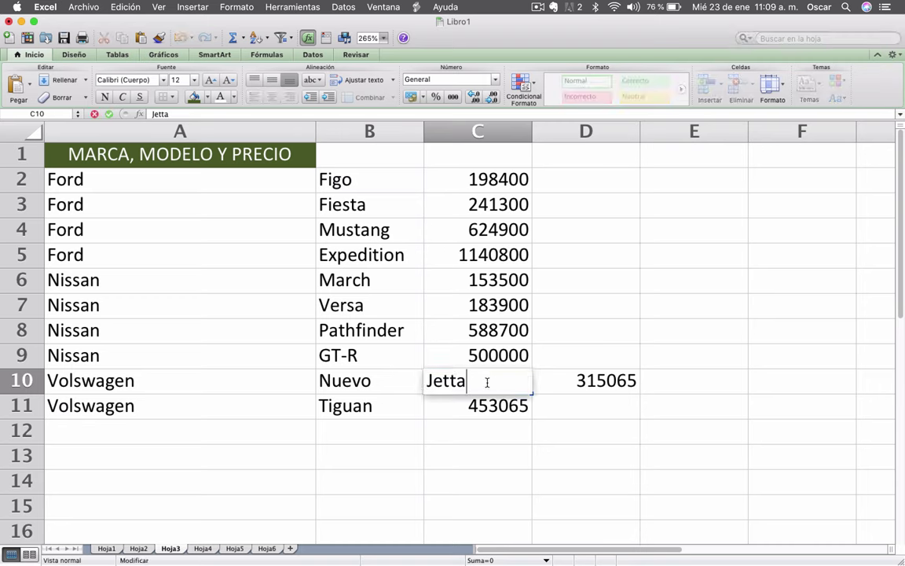
drag(487, 382, 410, 378)
key(BackSpace)
double_click(368, 380)
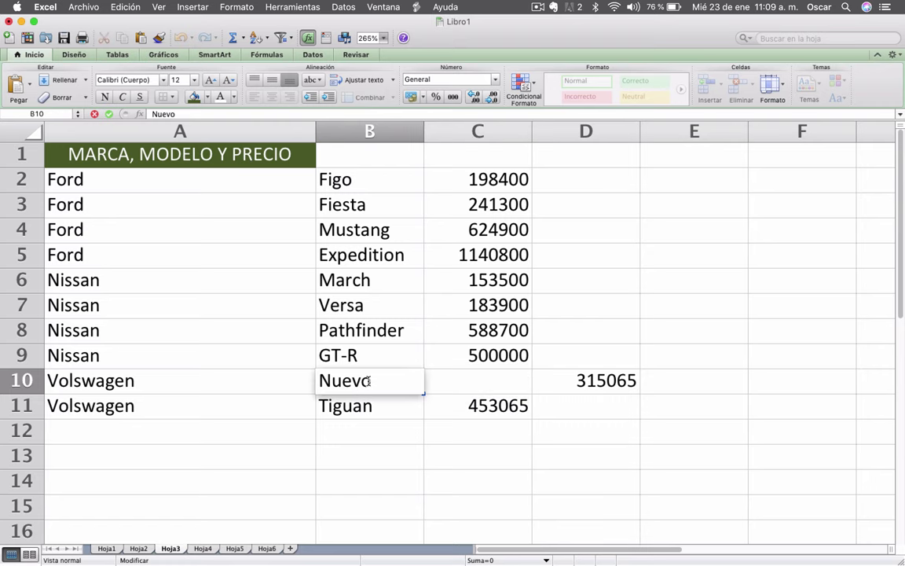
text( Jetta)
click(619, 380)
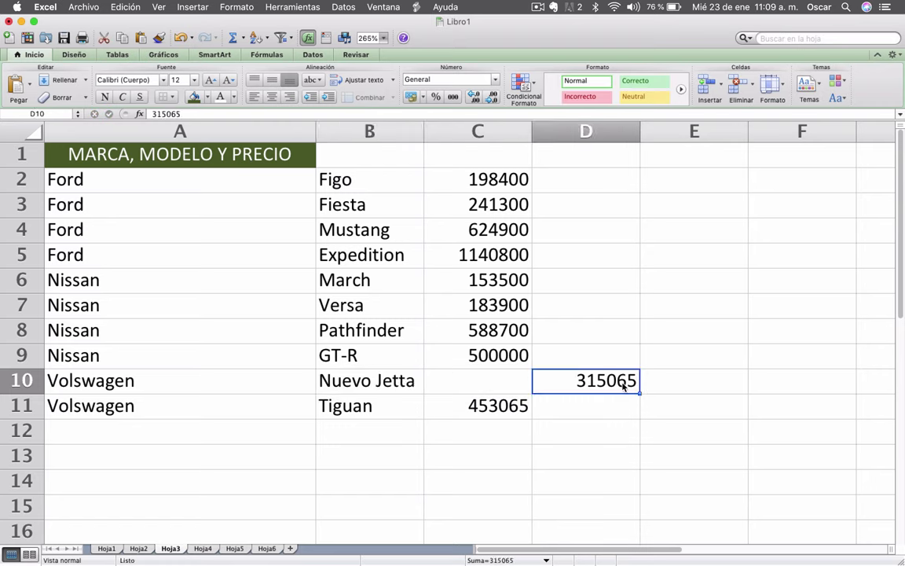
click(514, 379)
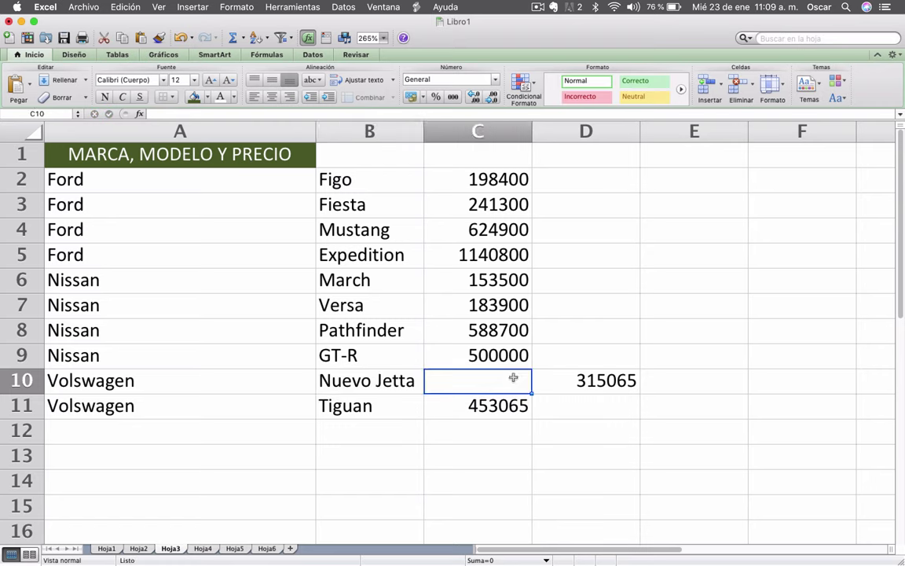
right_click(513, 378)
click(551, 350)
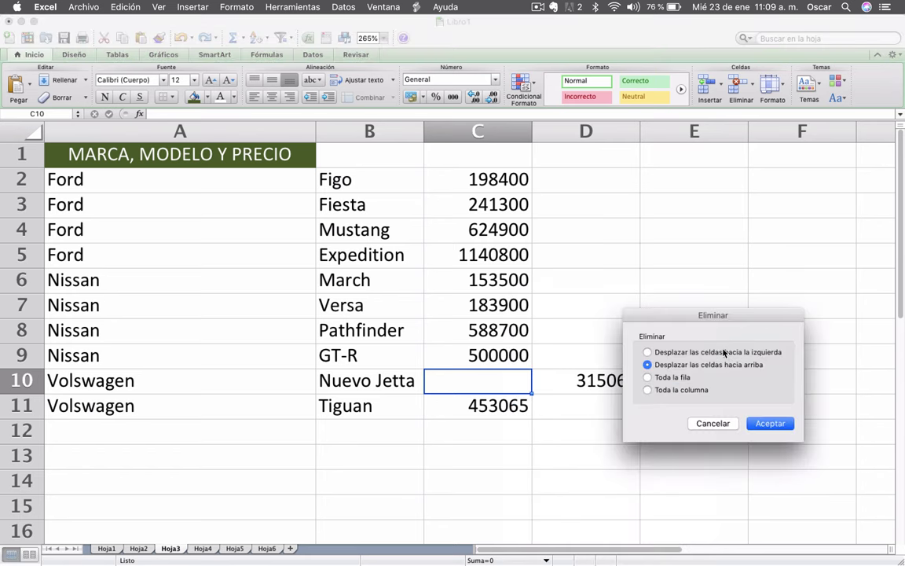
click(724, 352)
click(771, 424)
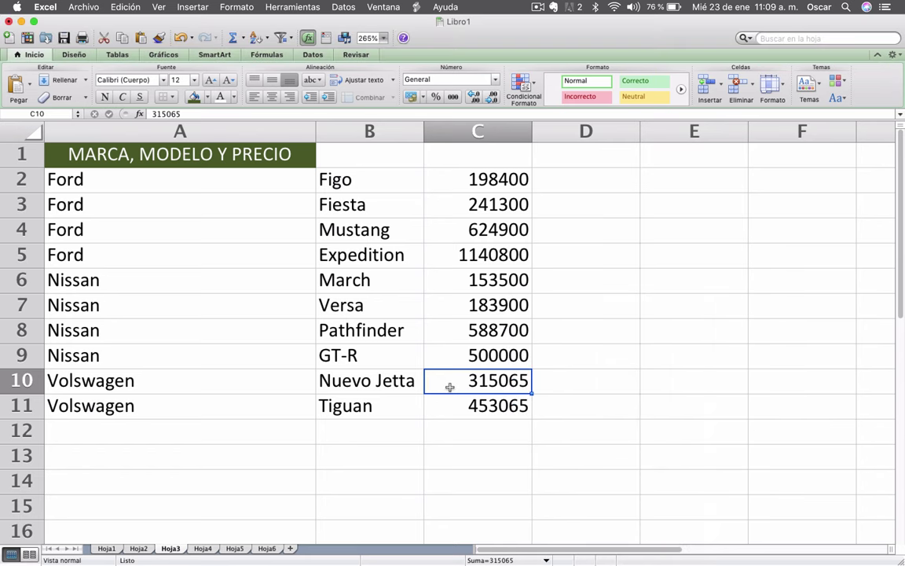
key(Return)
- Merge and centre the header across A1:C1, narrow column A, and switch to Keynote
drag(310, 154, 445, 157)
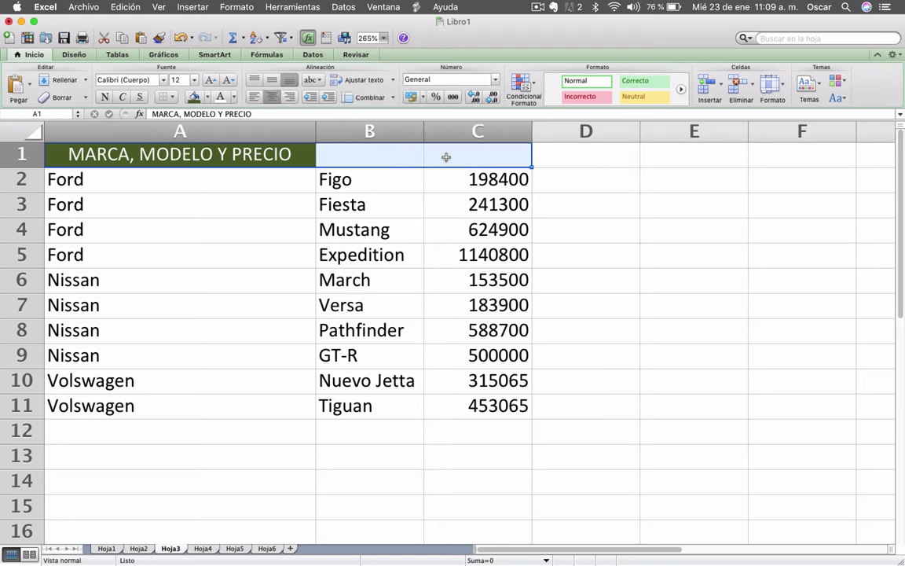
click(368, 98)
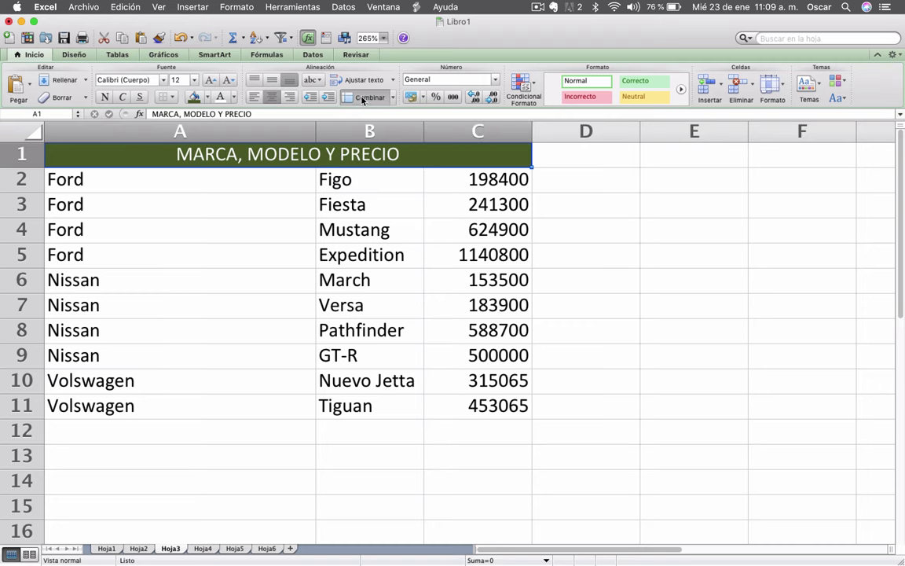
click(273, 299)
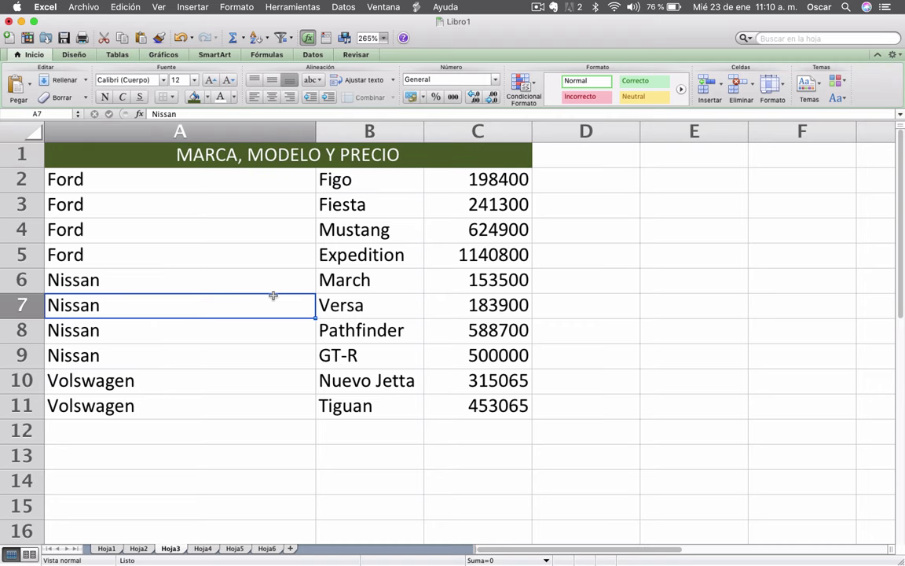
click(356, 405)
drag(316, 131, 144, 131)
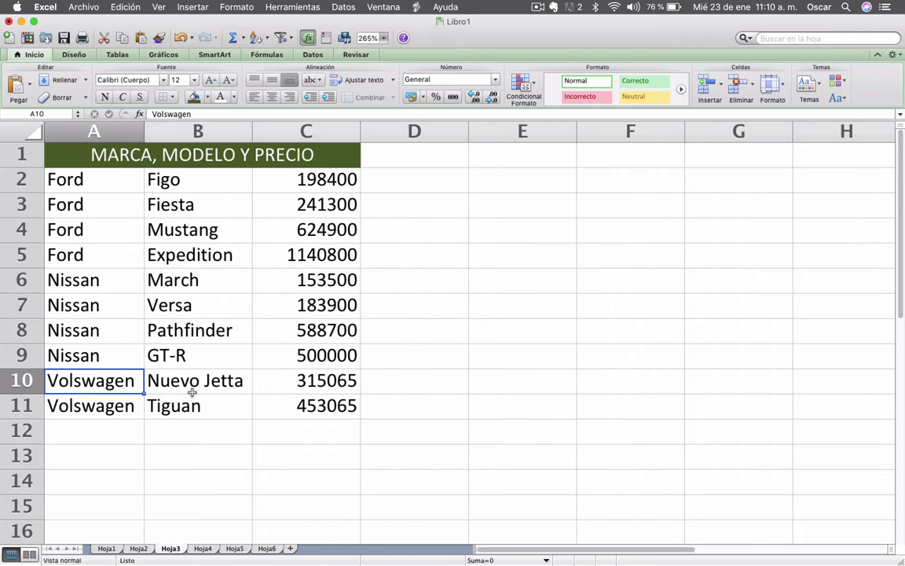
key(ctrl+Up)
key(ctrl+Up)
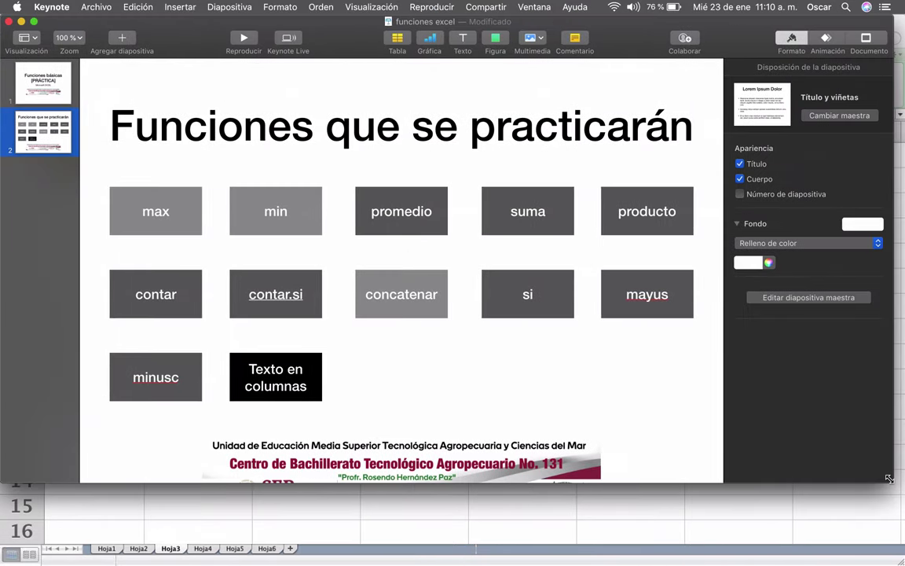
- Enlarge Keynote, view the title and functions slides, and play the slideshow from slide 1
drag(800, 482, 800, 554)
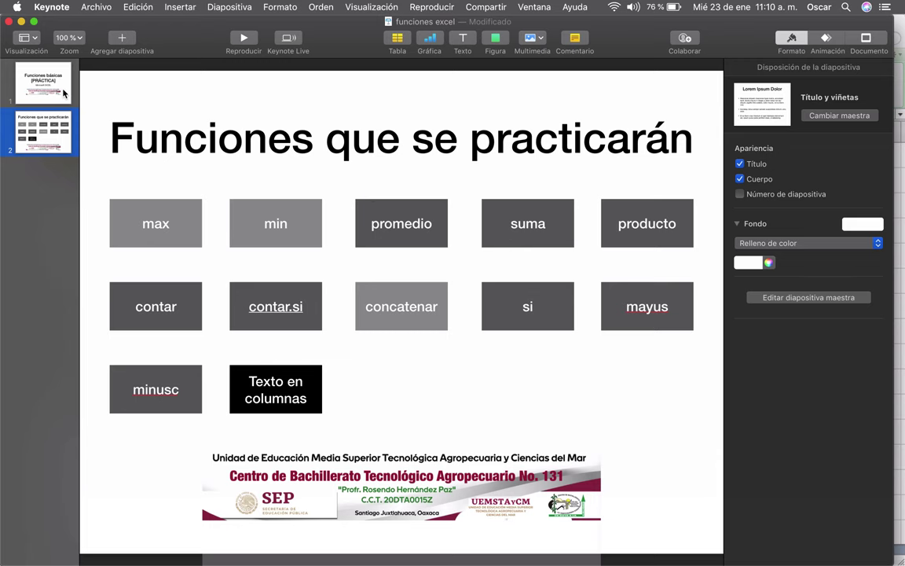
click(55, 81)
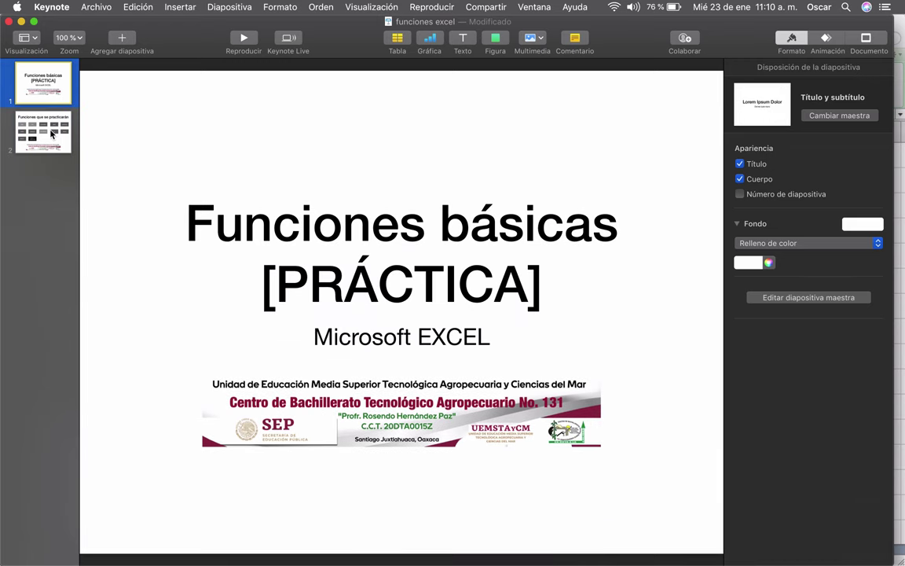
click(51, 135)
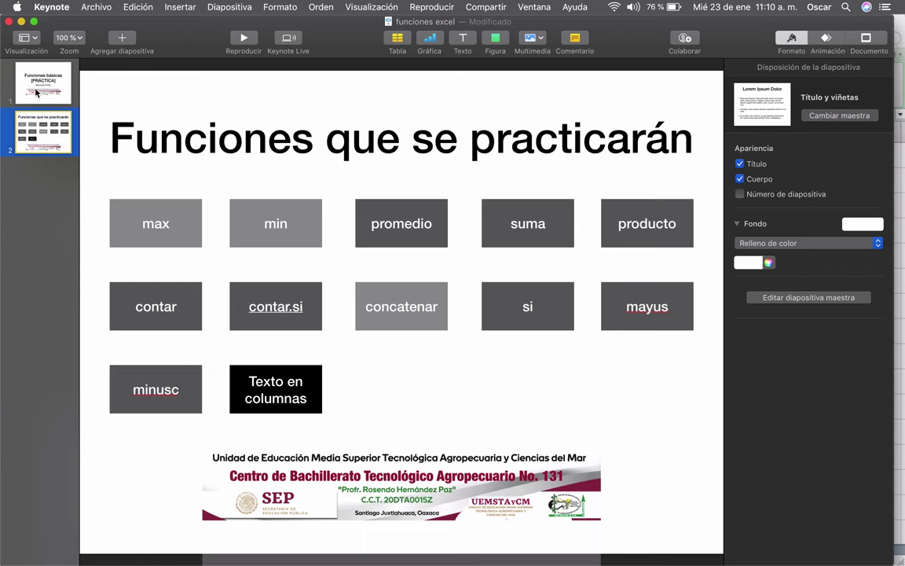
click(36, 93)
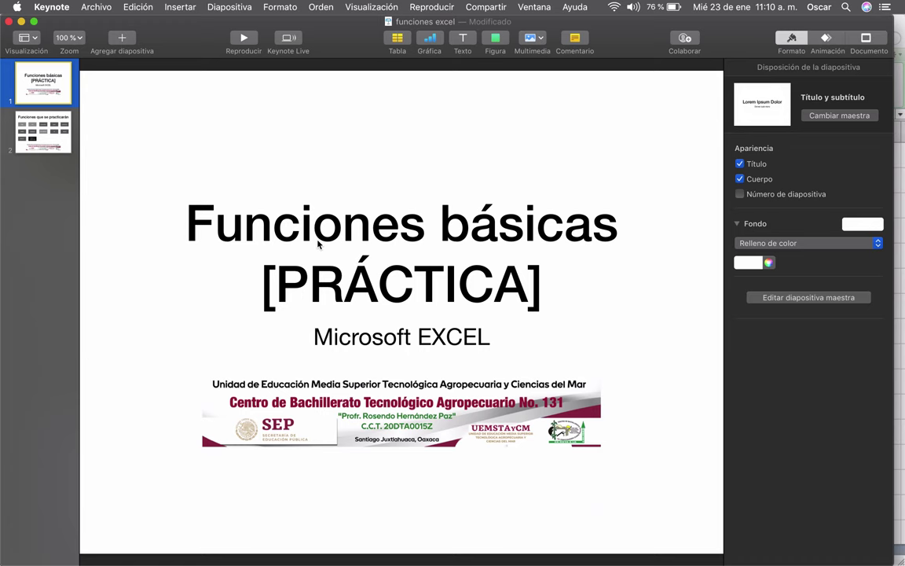
key(alt+super+p)
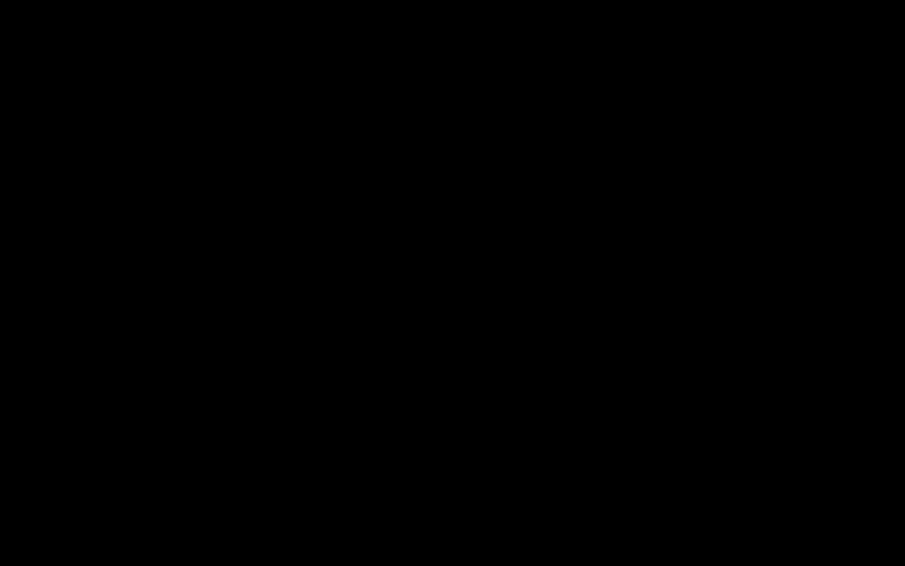